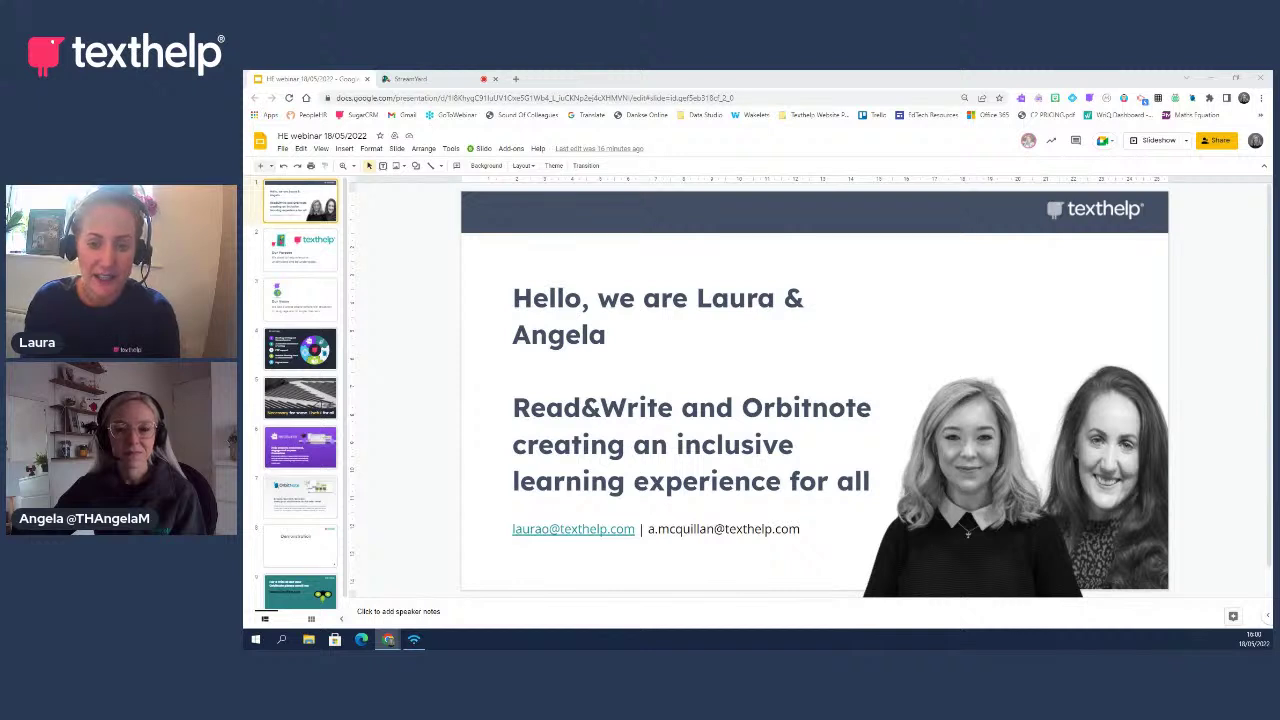
Present the HE webinar 18/05/2022 slideshow and advance through the vision and Read&Write slides past the OrbitNote slide
{"action": "left_click", "coordinate": [1155, 142]}
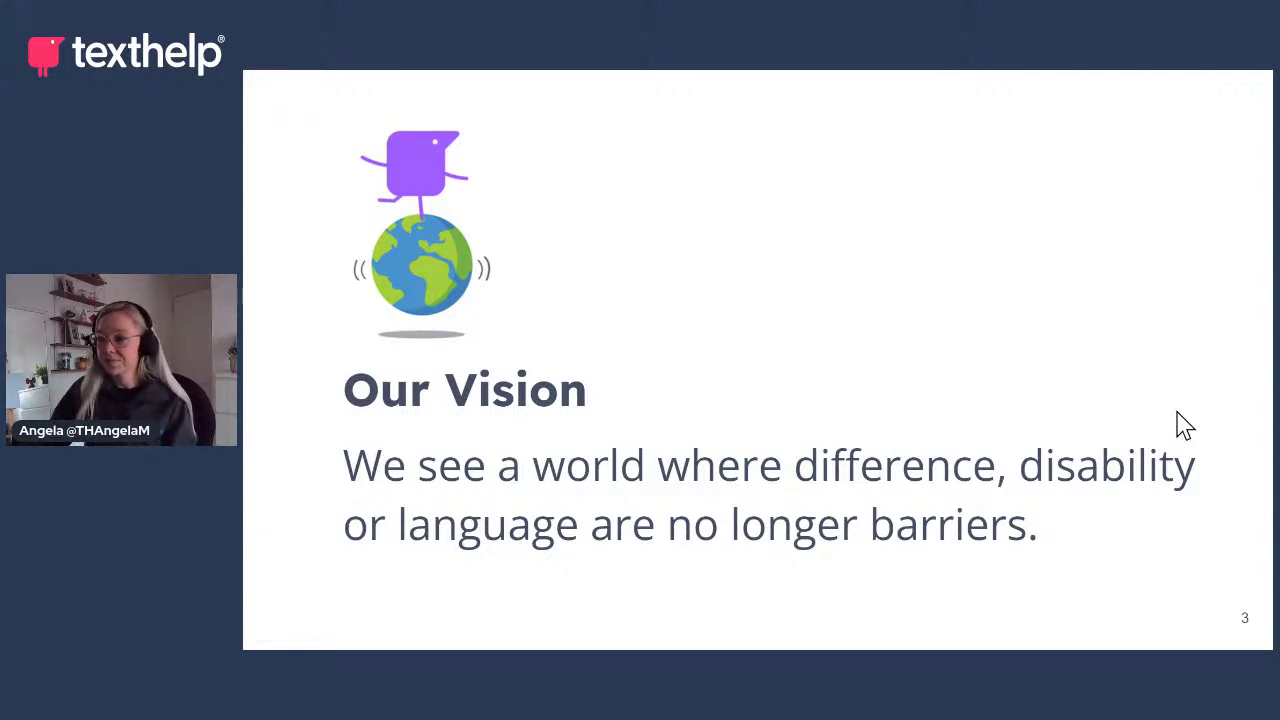
{"action": "left_click", "coordinate": [1160, 427]}
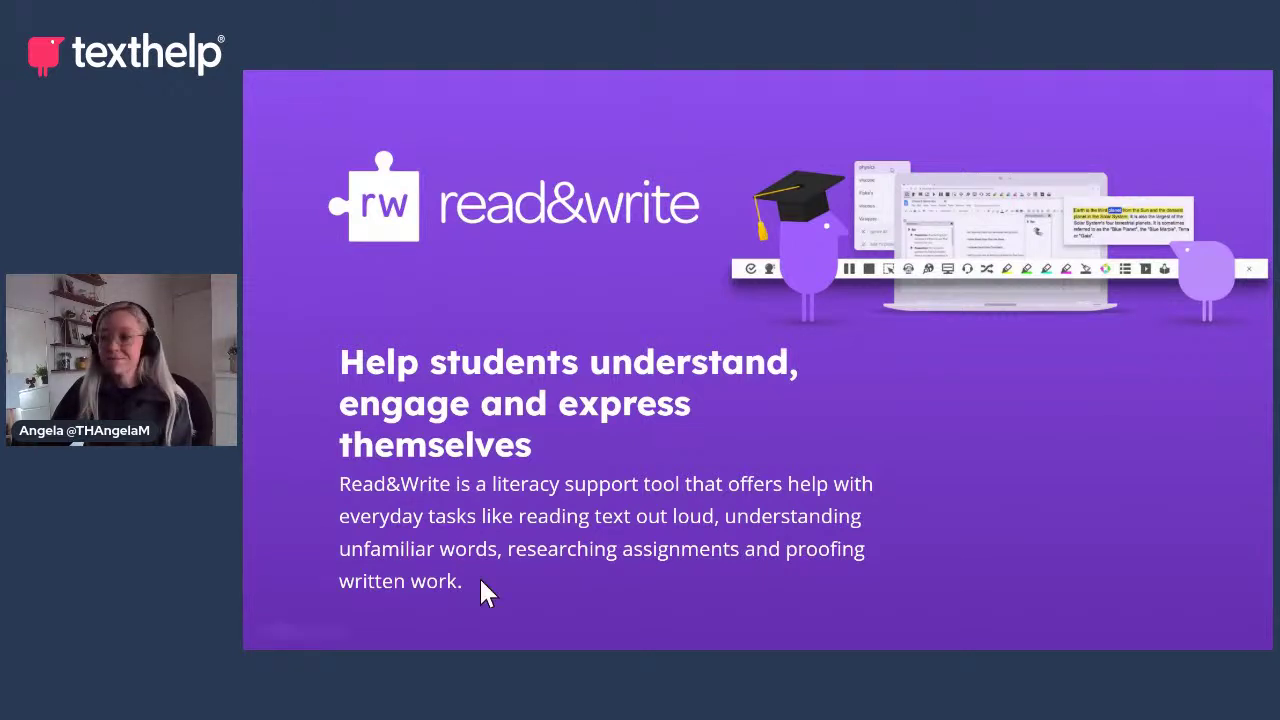
{"action": "left_click", "coordinate": [1229, 403]}
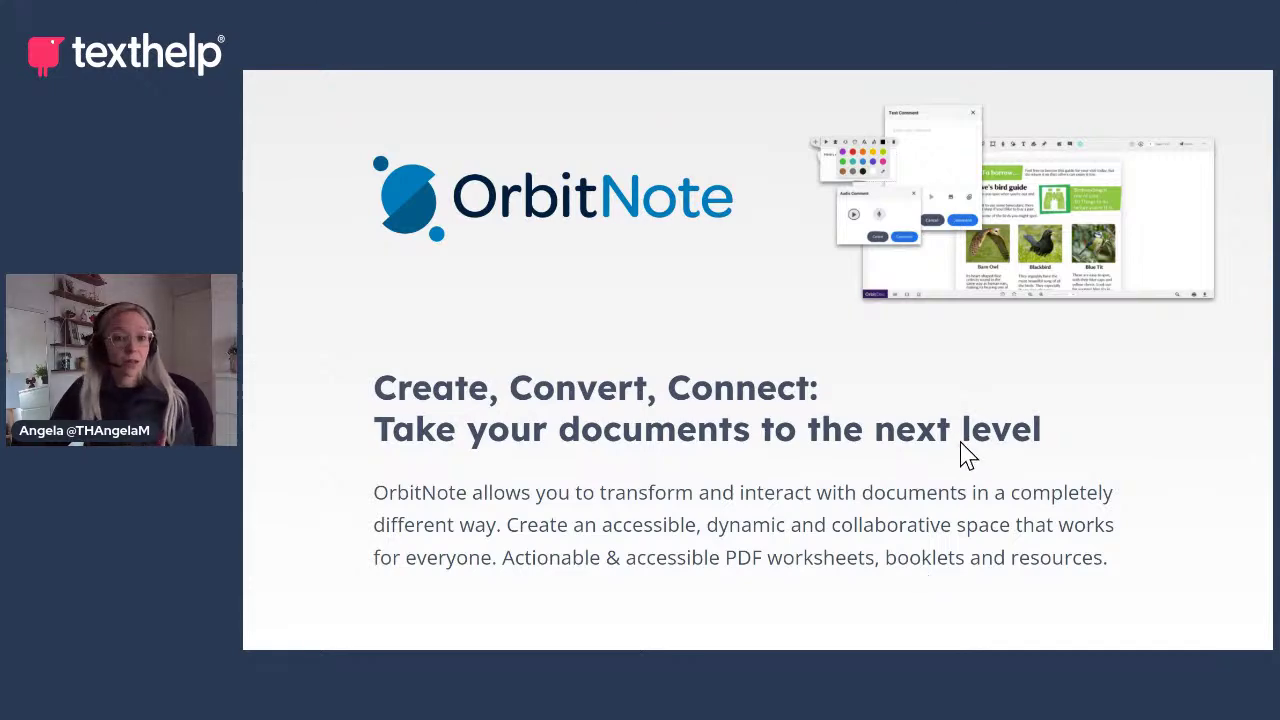
{"action": "key", "text": "Right"}
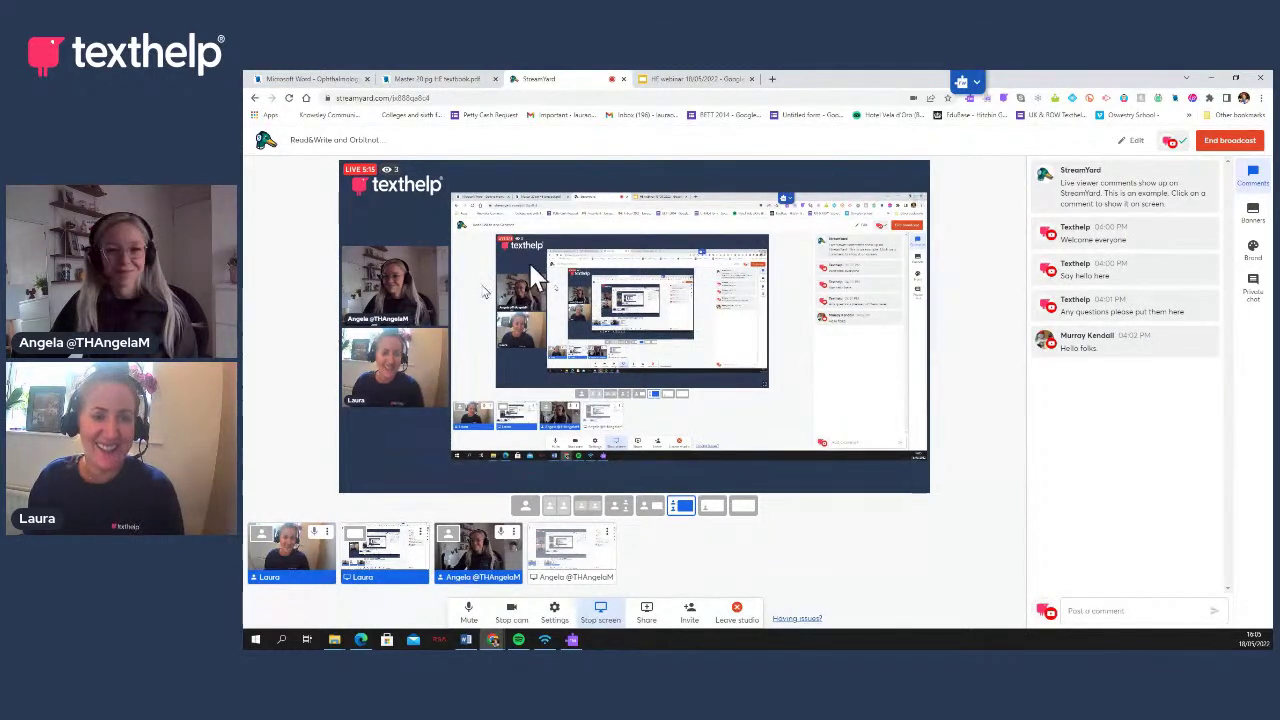
Switch to the Master 20 pg HE textbook PDF in OrbitNote, followed by the ophthalmology notes document
{"action": "left_click", "coordinate": [440, 80]}
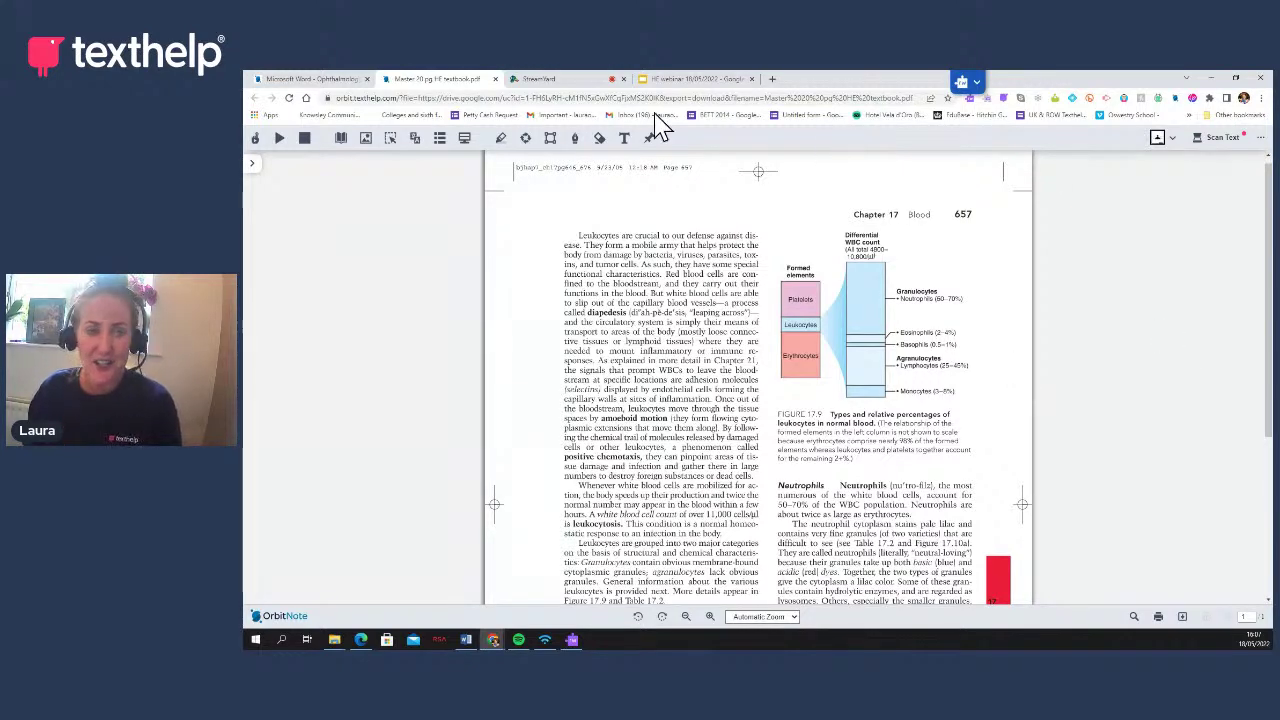
{"action": "left_click", "coordinate": [302, 80]}
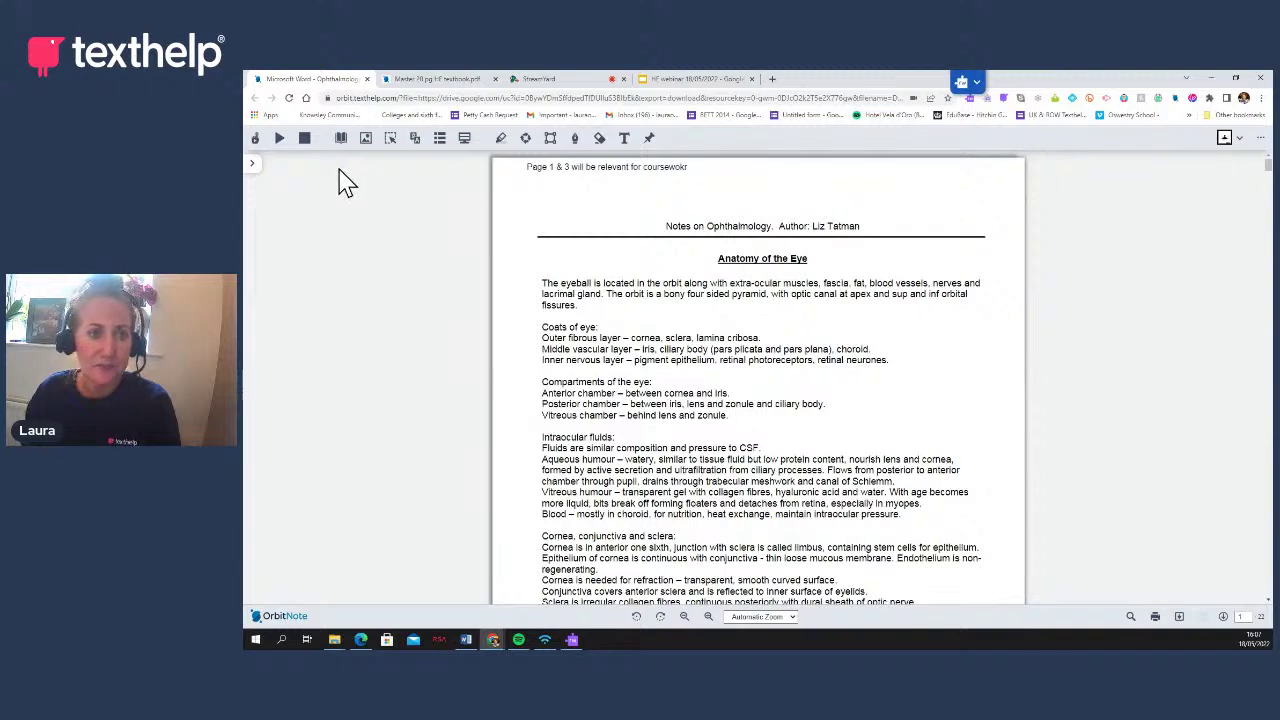
{"action": "left_click", "coordinate": [256, 145]}
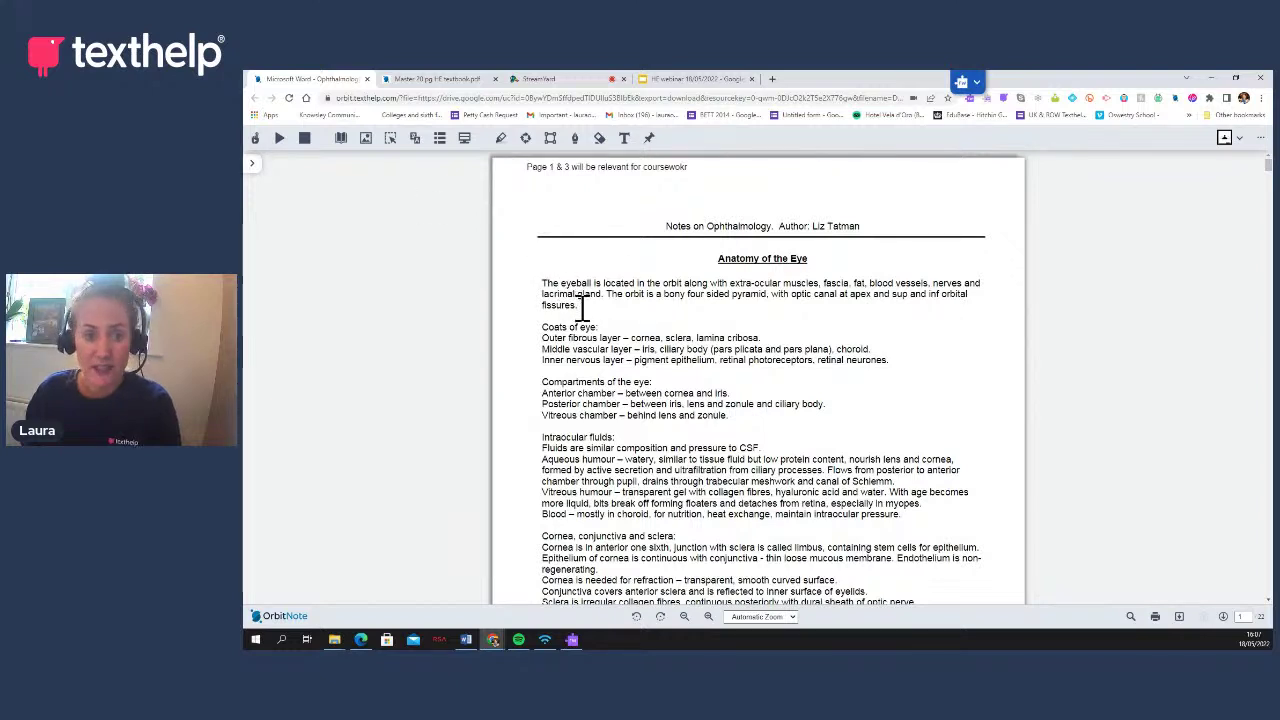
Have the opening paragraph under "Anatomy of the Eye" read aloud, and stop the playback partway
{"action": "left_click_drag", "start_coordinate": [580, 310], "coordinate": [541, 281]}
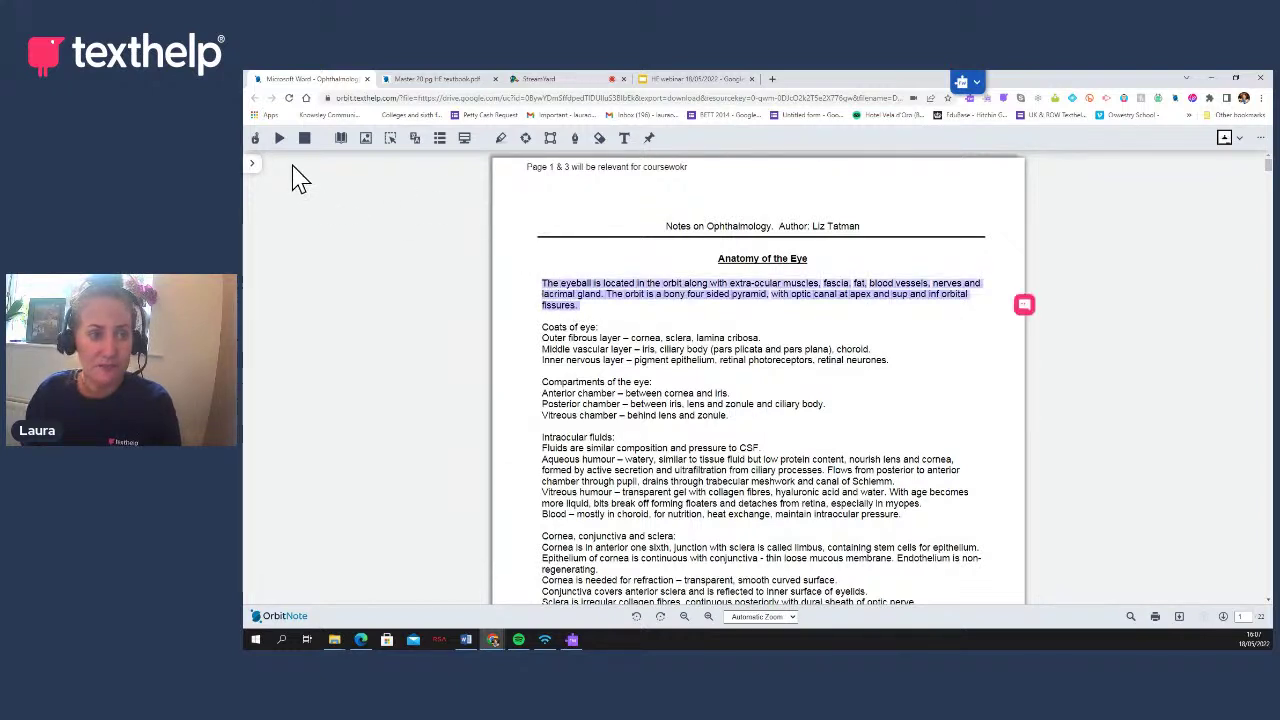
{"action": "left_click", "coordinate": [282, 146]}
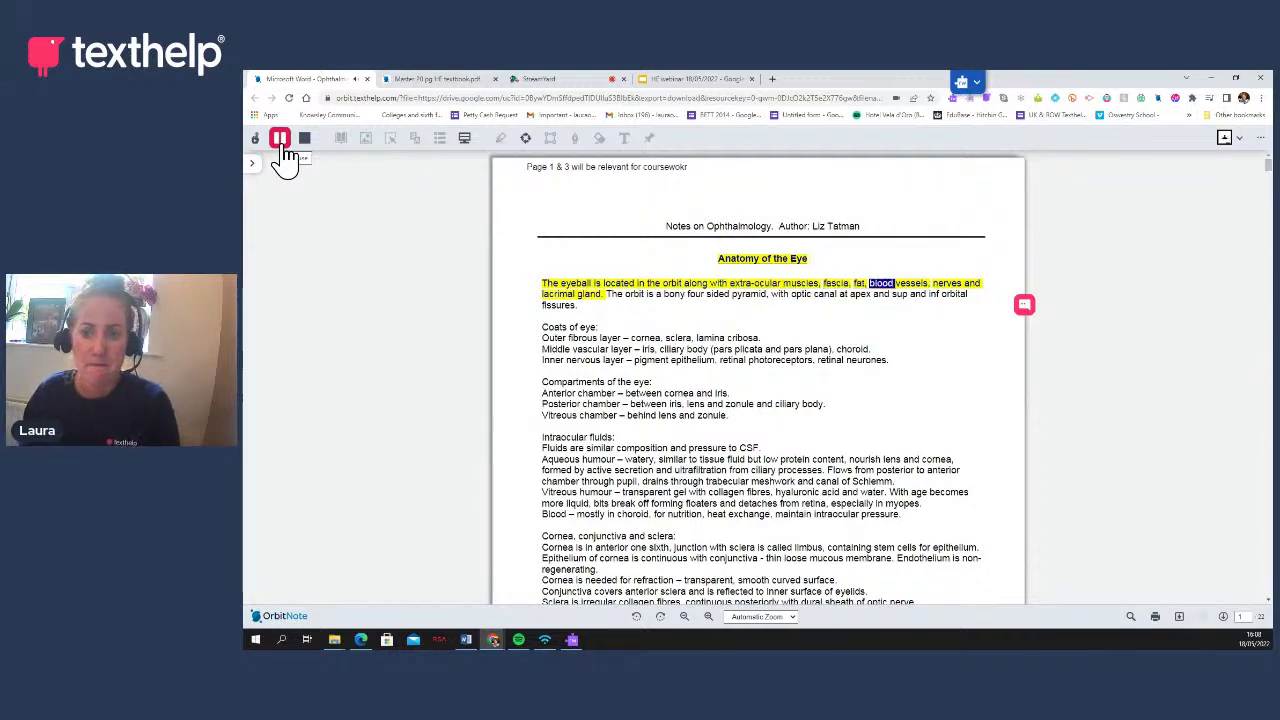
{"action": "left_click", "coordinate": [304, 138]}
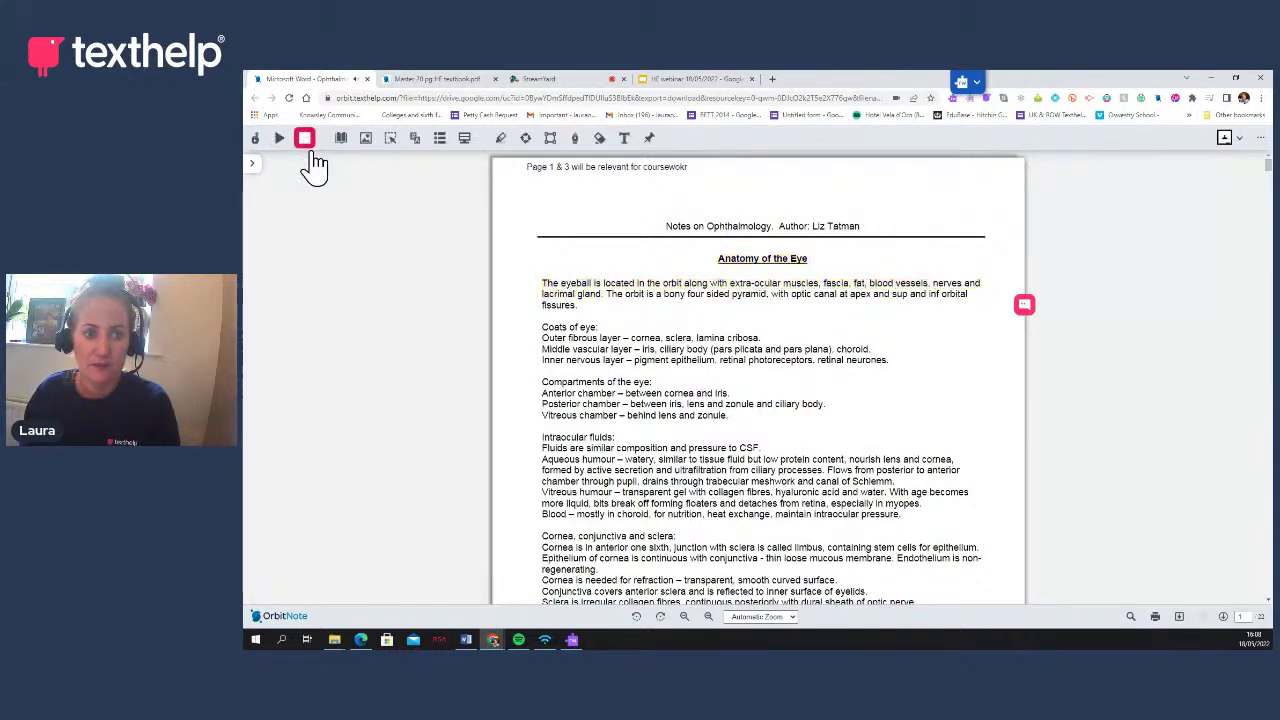
Show the screen mask over the opening paragraph of the notes and turn it off again
{"action": "left_click", "coordinate": [466, 140]}
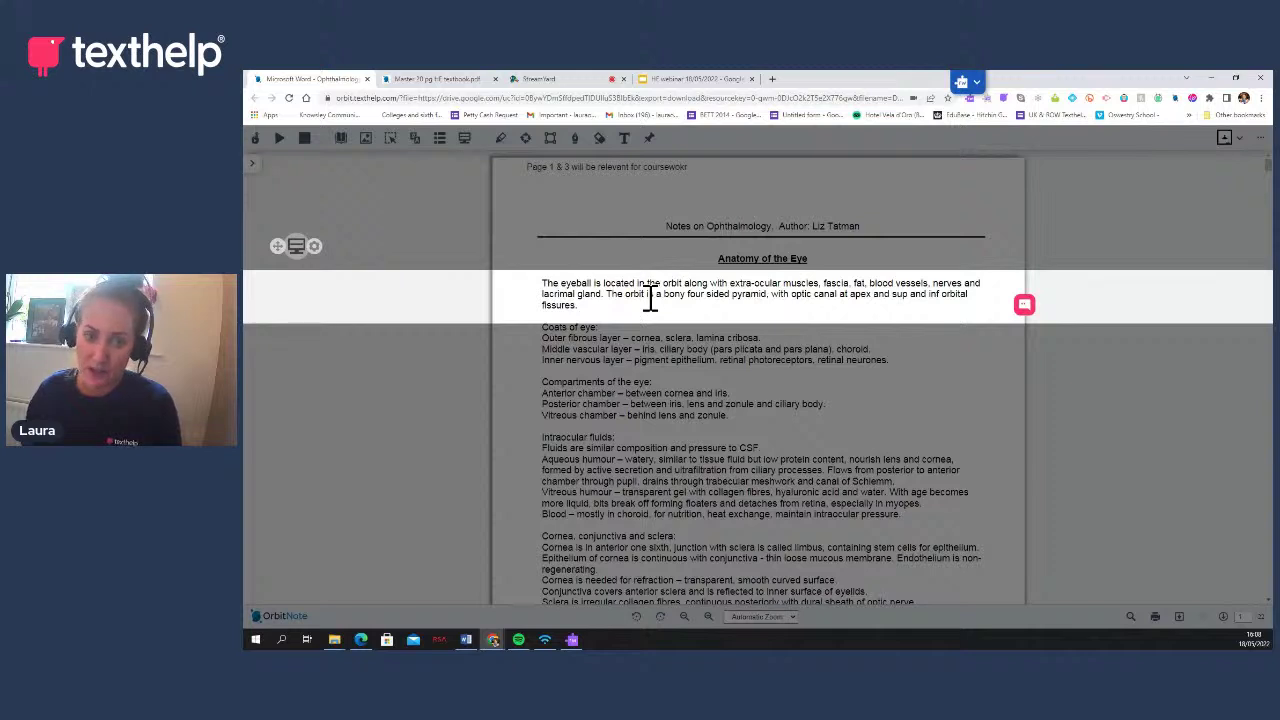
{"action": "left_click", "coordinate": [464, 137]}
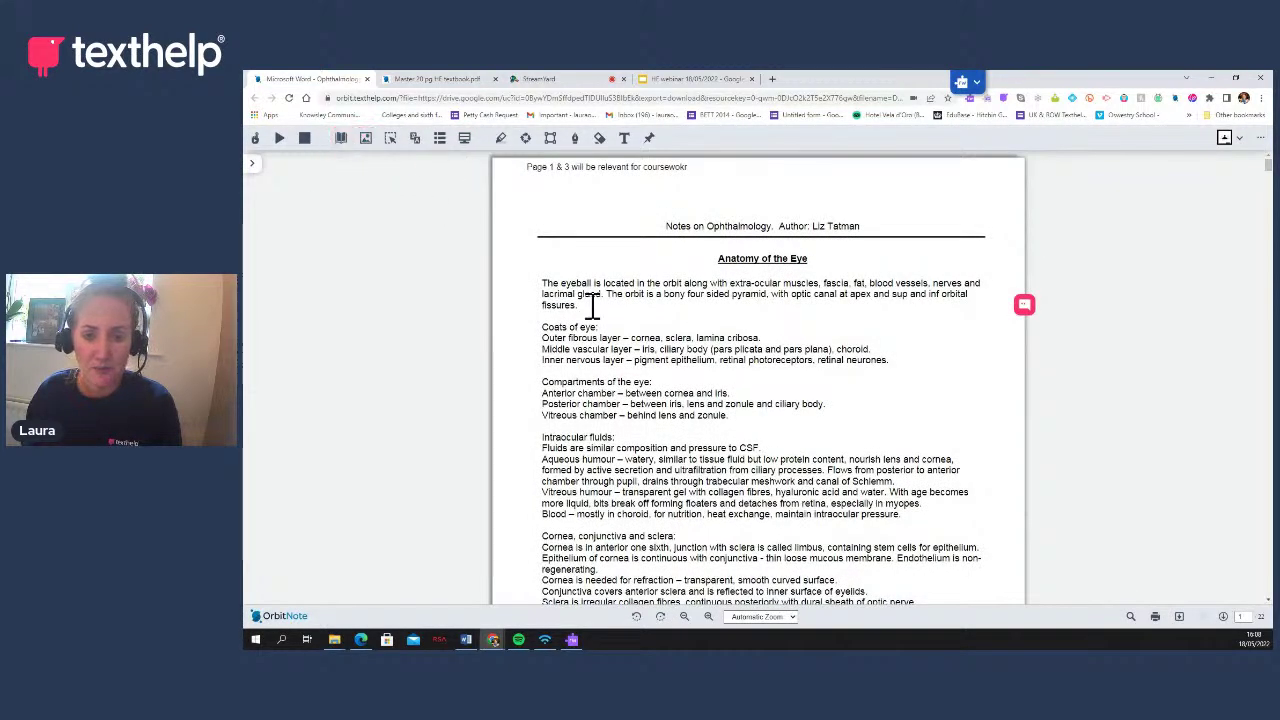
Look up "nerves" in the dictionary and picture dictionary, place the pictures beside the page, and play the first definition aloud
{"action": "double_click", "coordinate": [947, 283]}
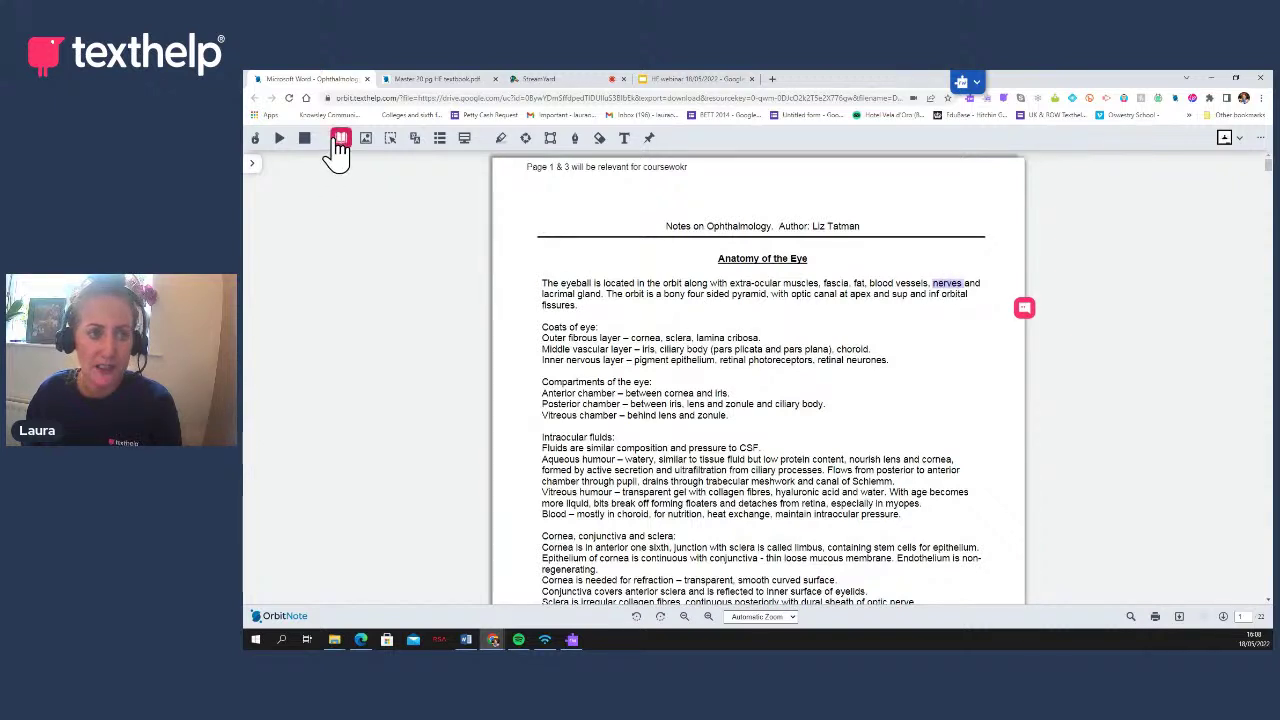
{"action": "left_click", "coordinate": [340, 138]}
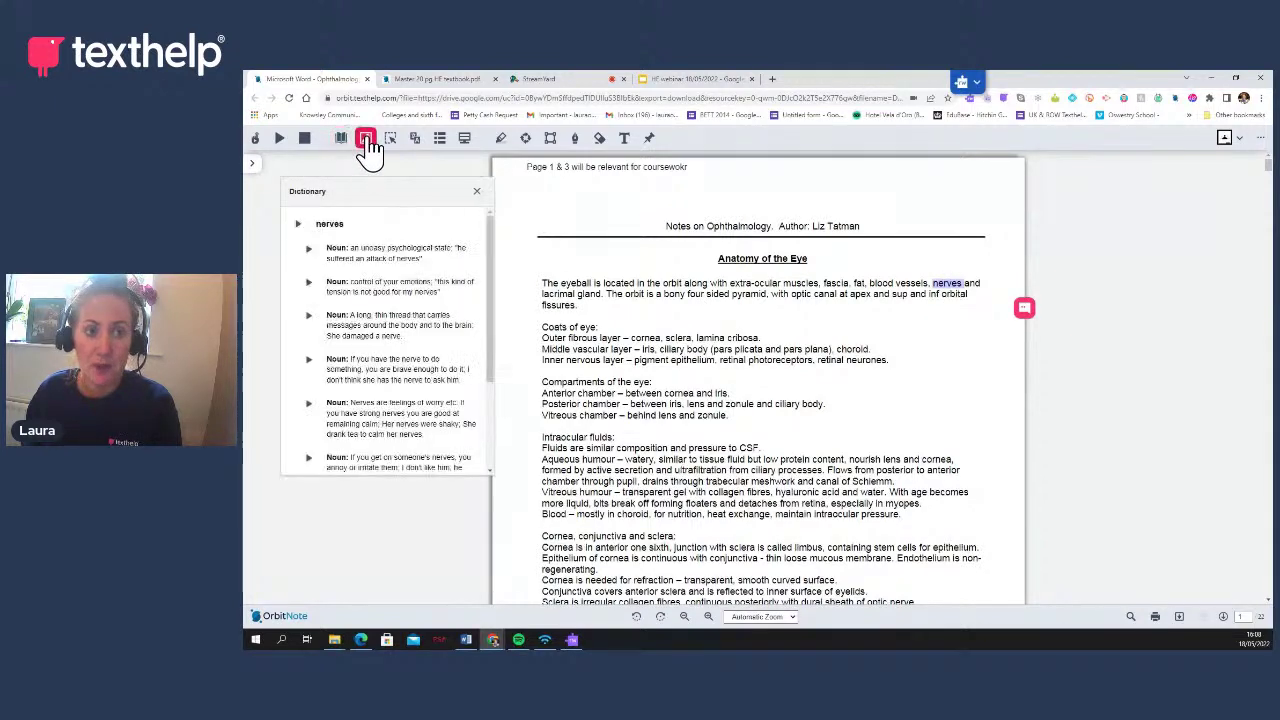
{"action": "left_click", "coordinate": [366, 140]}
{"action": "left_click_drag", "start_coordinate": [343, 188], "coordinate": [1125, 217]}
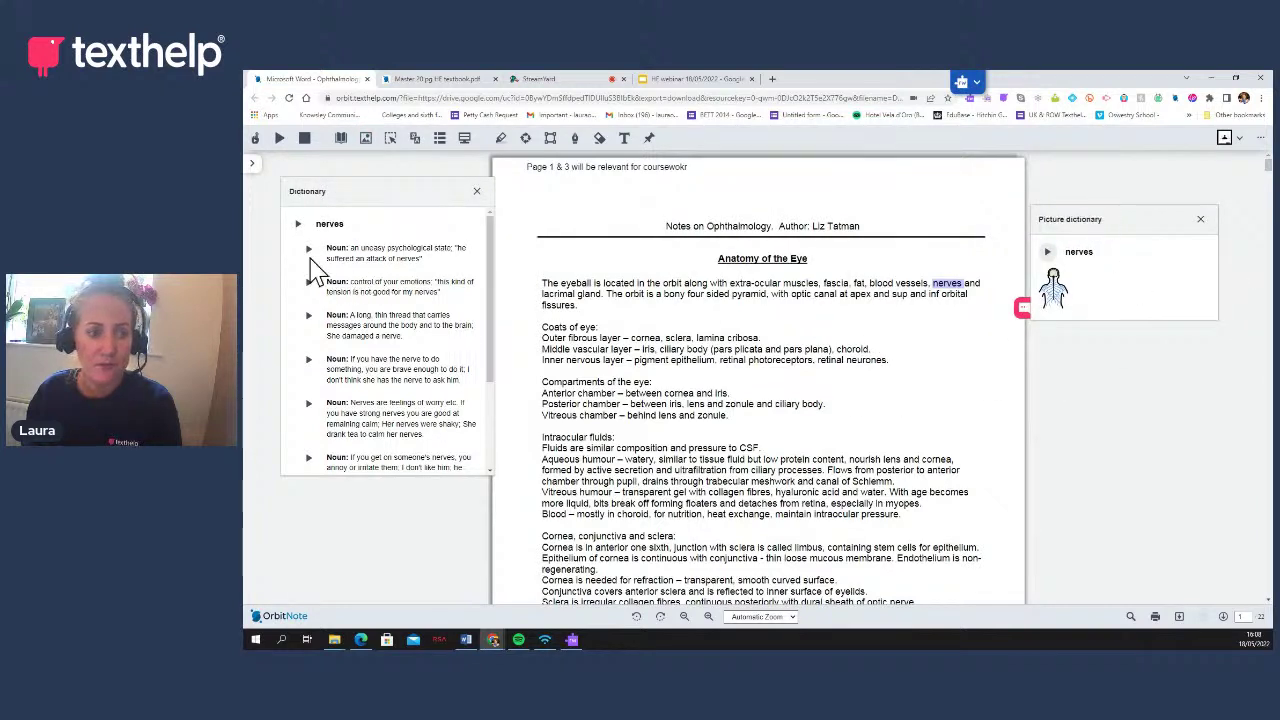
{"action": "left_click", "coordinate": [307, 250]}
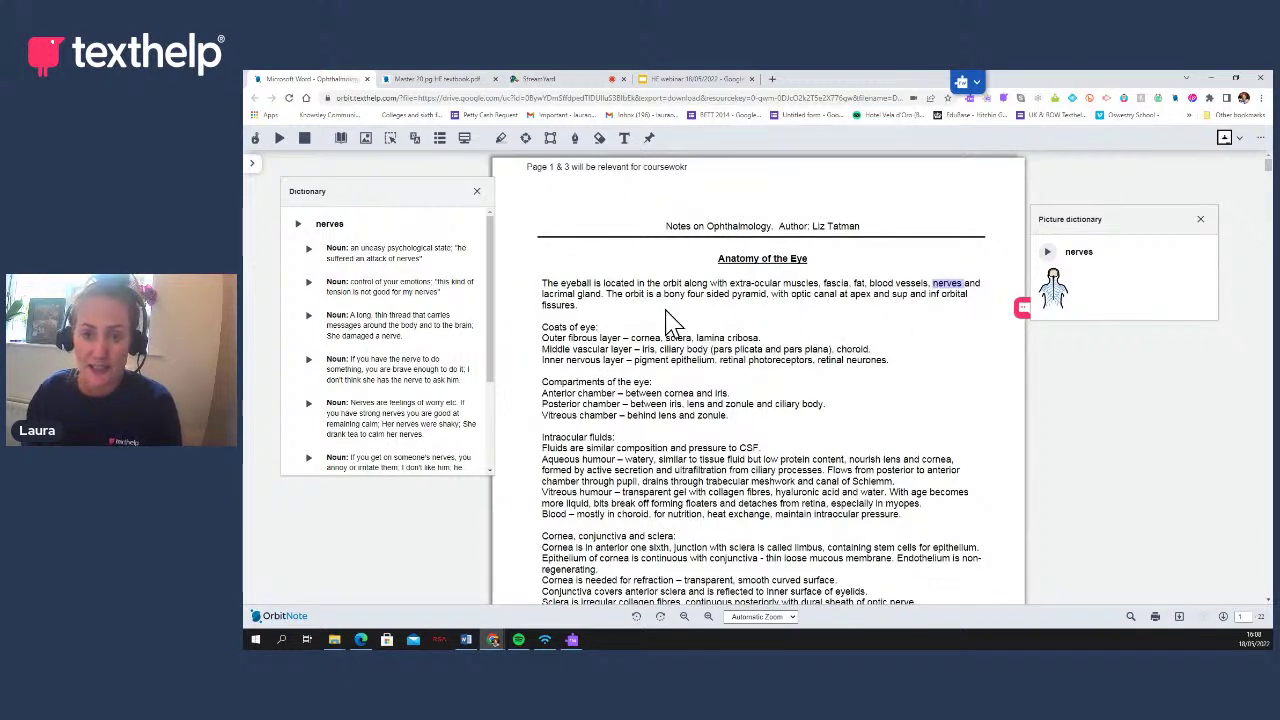
Look up "cornea", "neurones" and "choroid" in both dictionaries, and close the dictionary and picture dictionary
{"action": "double_click", "coordinate": [647, 337]}
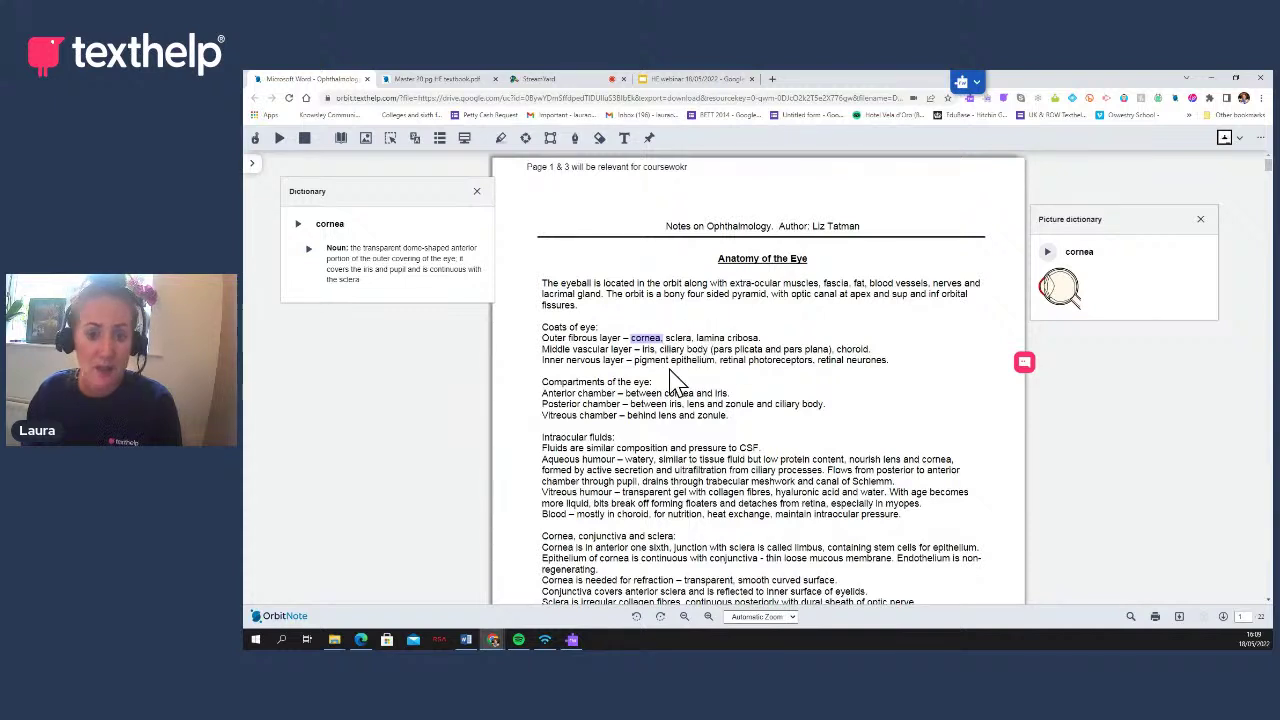
{"action": "double_click", "coordinate": [862, 360]}
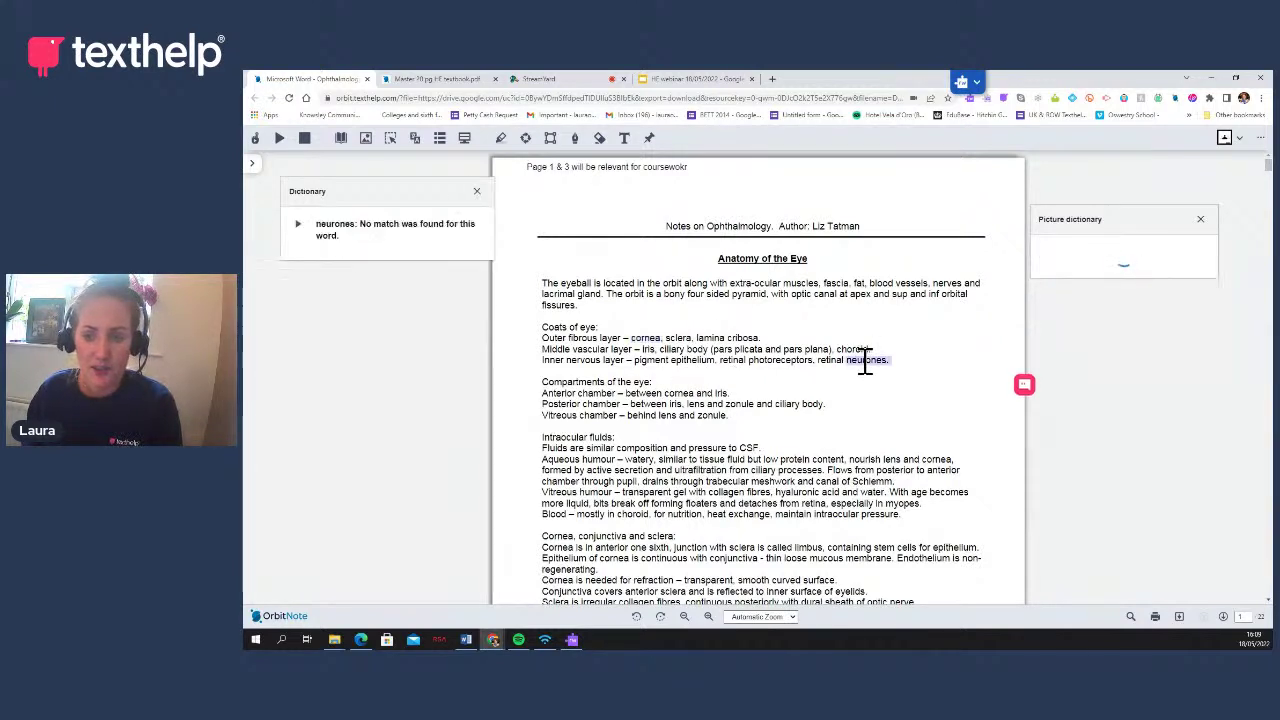
{"action": "double_click", "coordinate": [856, 348]}
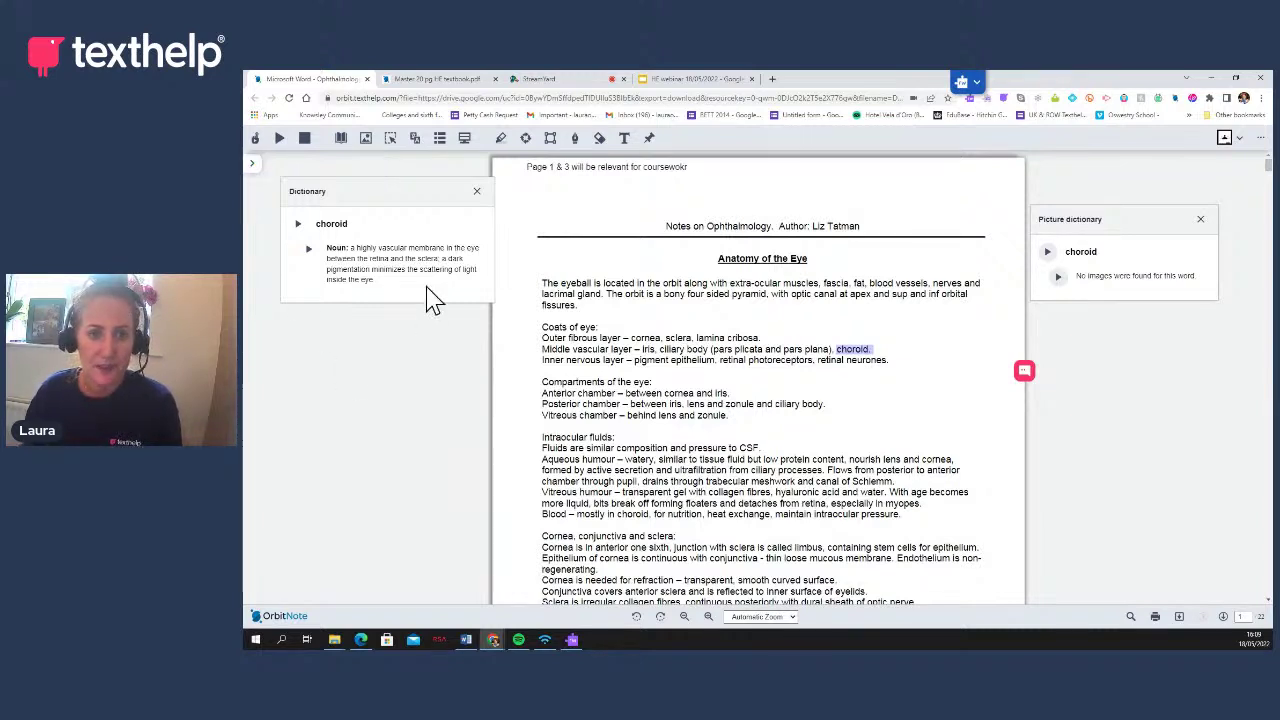
{"action": "left_click", "coordinate": [477, 192]}
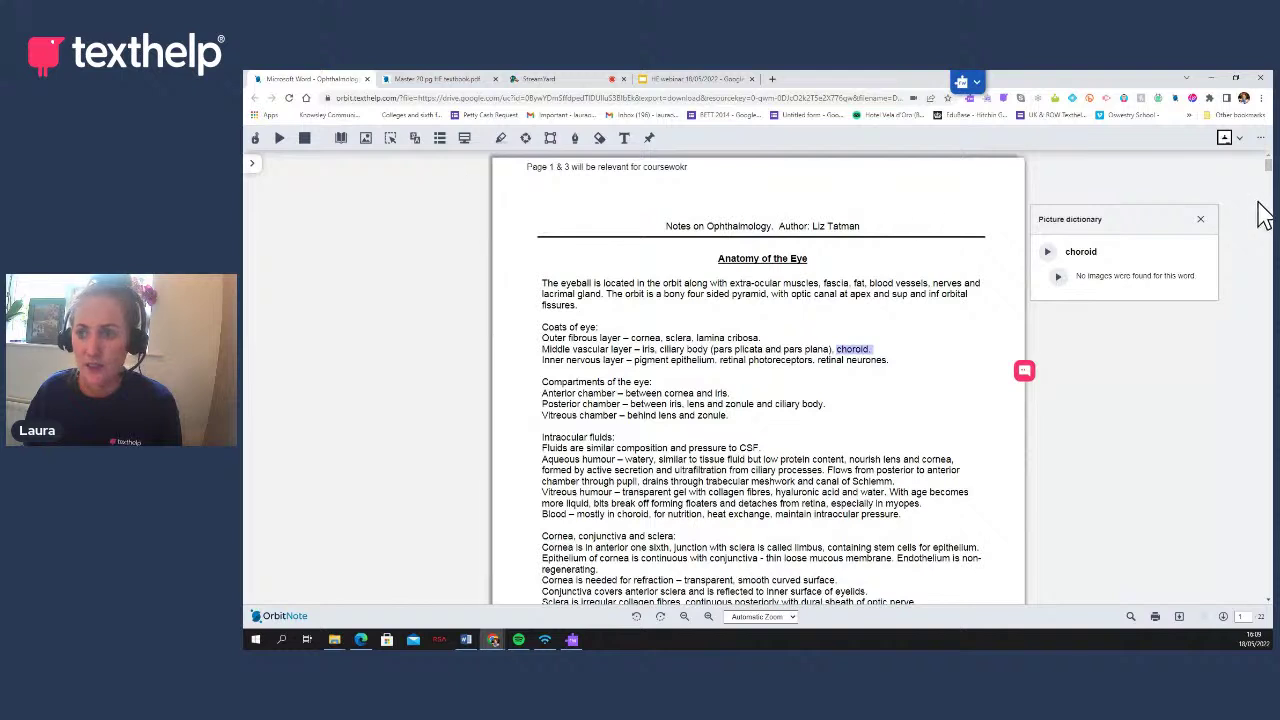
{"action": "left_click", "coordinate": [1200, 219]}
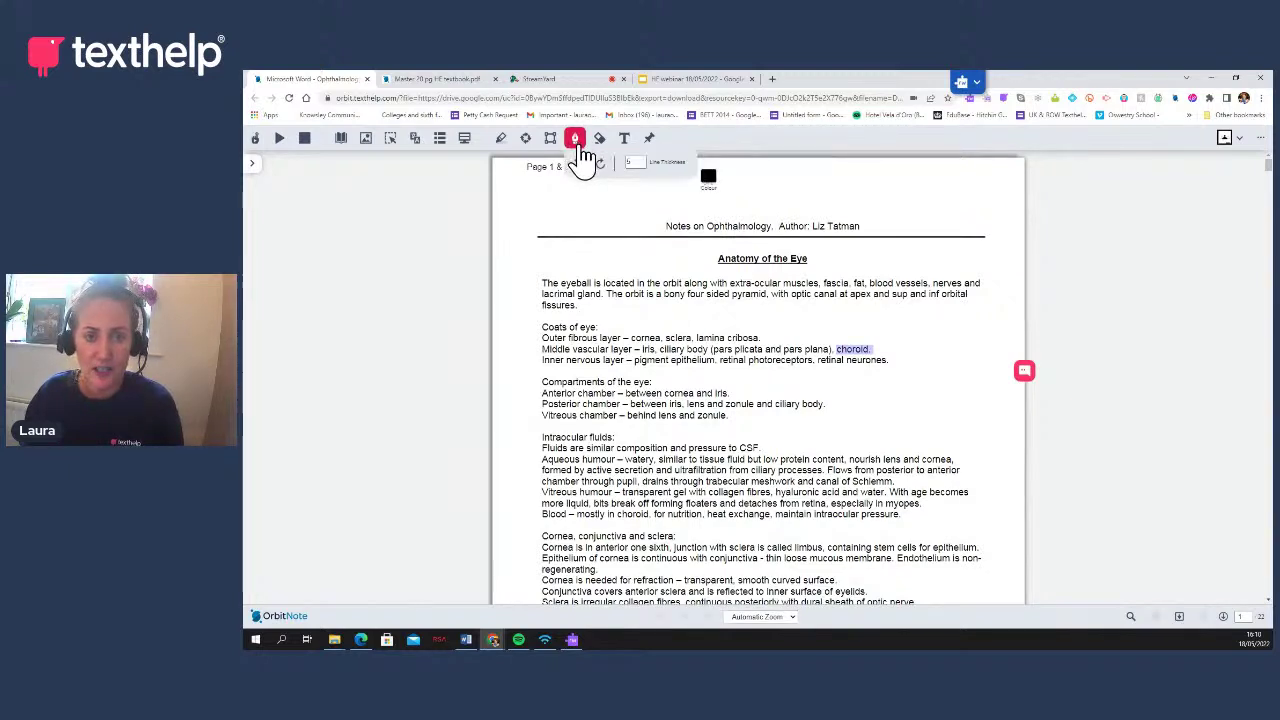
Using black freehand drawing with line thickness 20, score out the "Compartments of the eye" section and the "Cornea, conjunctiva and sclera" heading
{"action": "left_click", "coordinate": [550, 138]}
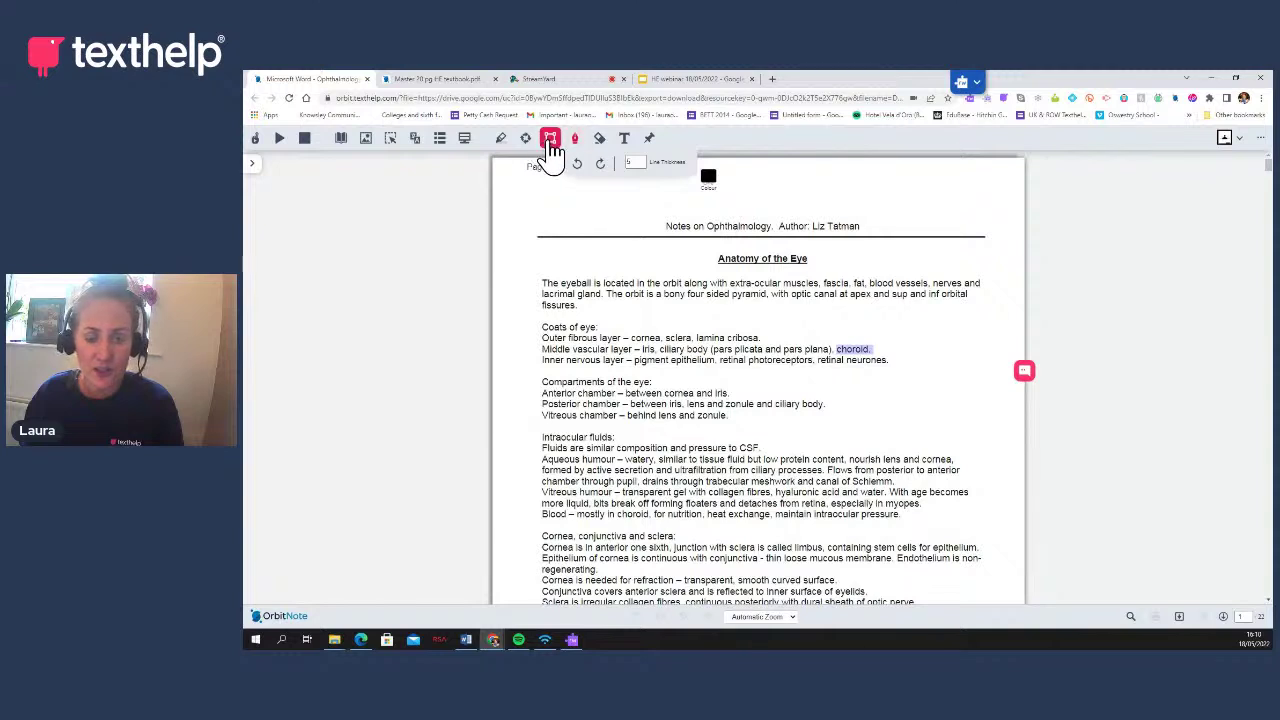
{"action": "left_click", "coordinate": [575, 140]}
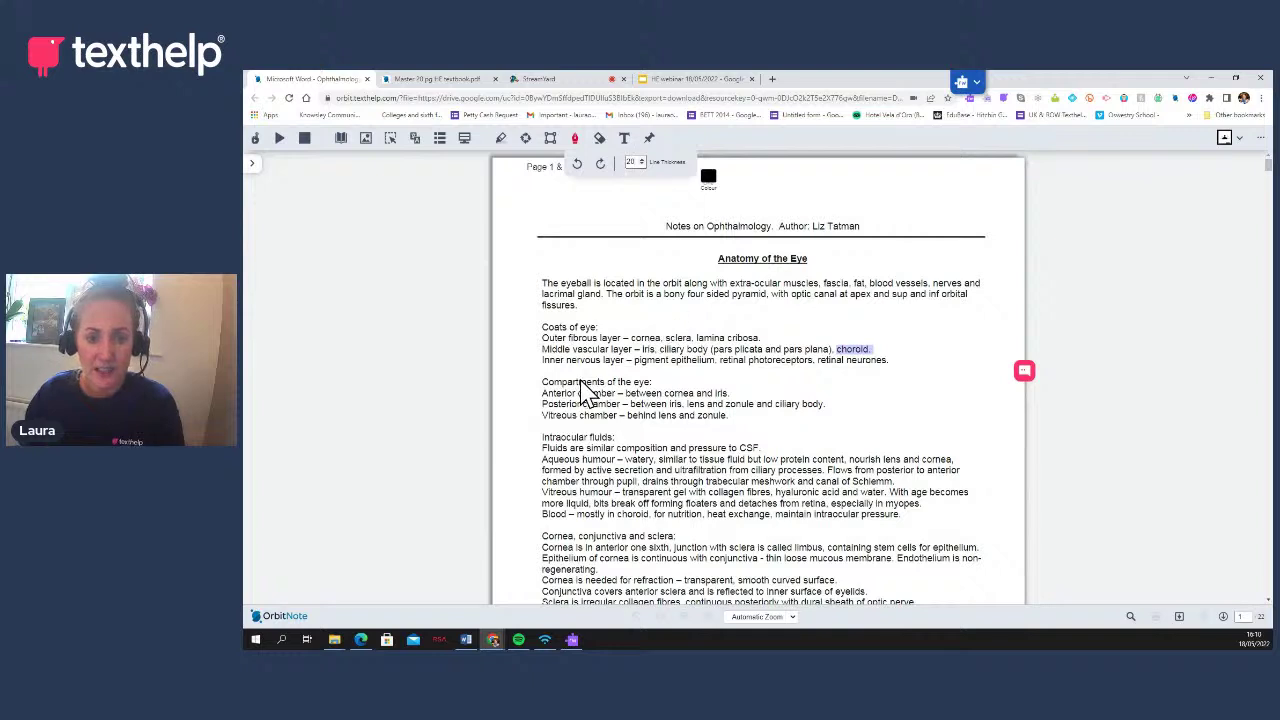
{"action": "mouse_move", "coordinate": [540, 381]}
{"action": "left_mouse_down"}
{"action": "mouse_move", "coordinate": [650, 381]}
{"action": "mouse_move", "coordinate": [560, 412]}
{"action": "mouse_move", "coordinate": [575, 420]}
{"action": "mouse_move", "coordinate": [822, 428]}
{"action": "mouse_move", "coordinate": [600, 432]}
{"action": "mouse_move", "coordinate": [672, 415]}
{"action": "mouse_move", "coordinate": [700, 430]}
{"action": "left_mouse_up"}
{"action": "scroll", "coordinate": [715, 445], "scroll_direction": "down", "scroll_amount": 1}
{"action": "left_click_drag", "start_coordinate": [676, 484], "coordinate": [541, 484]}
{"action": "left_click_drag", "start_coordinate": [665, 492], "coordinate": [670, 490]}
{"action": "scroll", "coordinate": [668, 490], "scroll_direction": "down", "scroll_amount": 1}
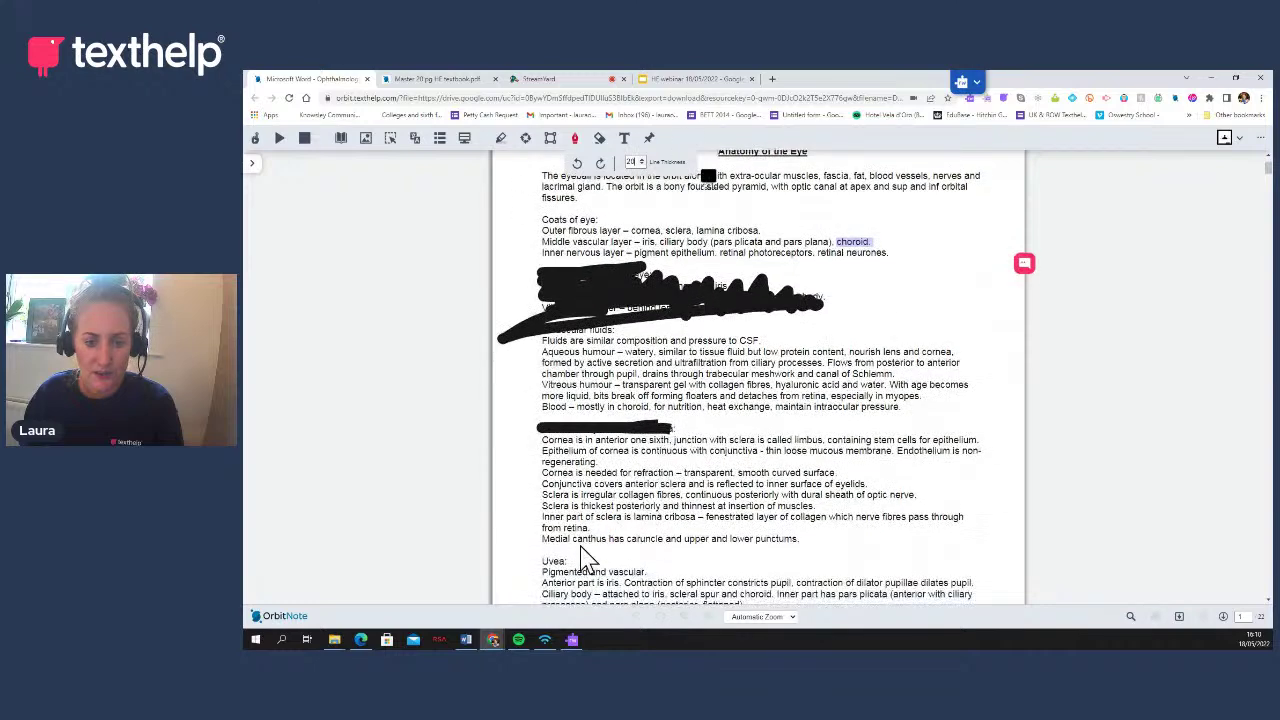
Score out the "Medial canthus" line and the "Pigmented and vascular" line under Uvea with black freehand strokes
{"action": "left_click_drag", "start_coordinate": [546, 541], "coordinate": [798, 543]}
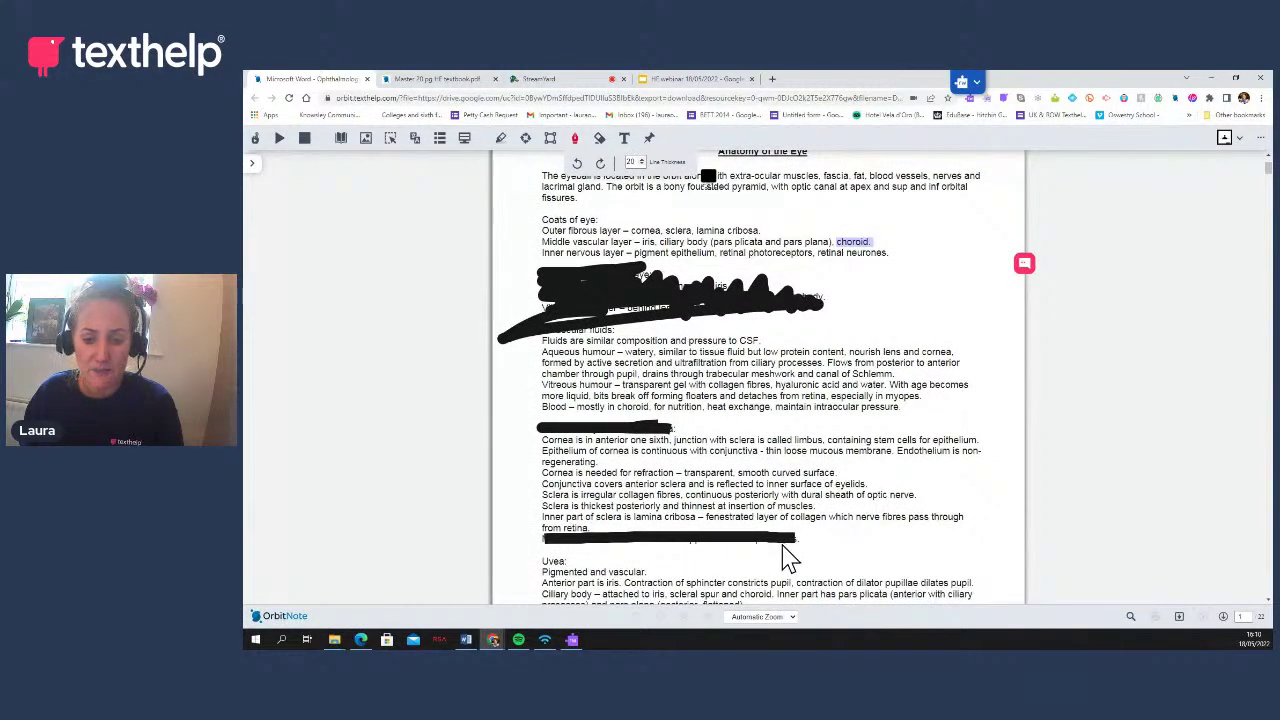
{"action": "scroll", "coordinate": [785, 552], "scroll_direction": "down", "scroll_amount": 2}
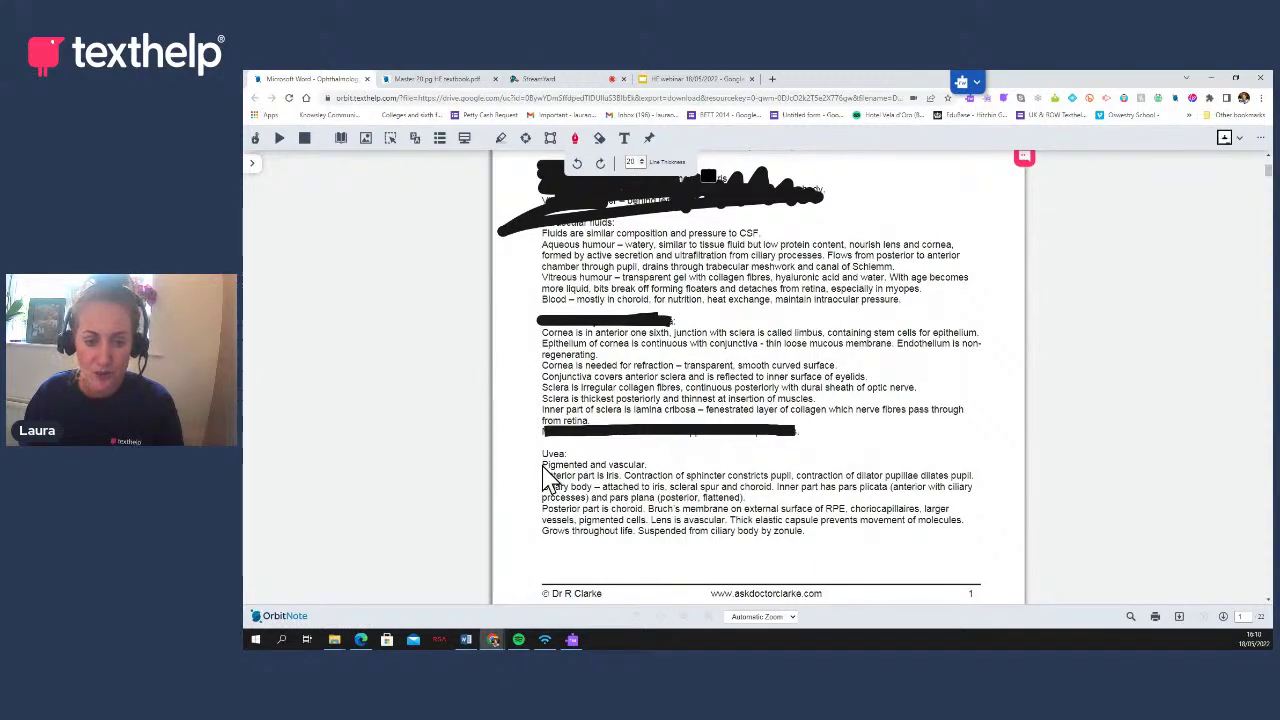
{"action": "left_click_drag", "start_coordinate": [543, 464], "coordinate": [650, 468]}
{"action": "scroll", "coordinate": [672, 550], "scroll_direction": "up", "scroll_amount": 4}
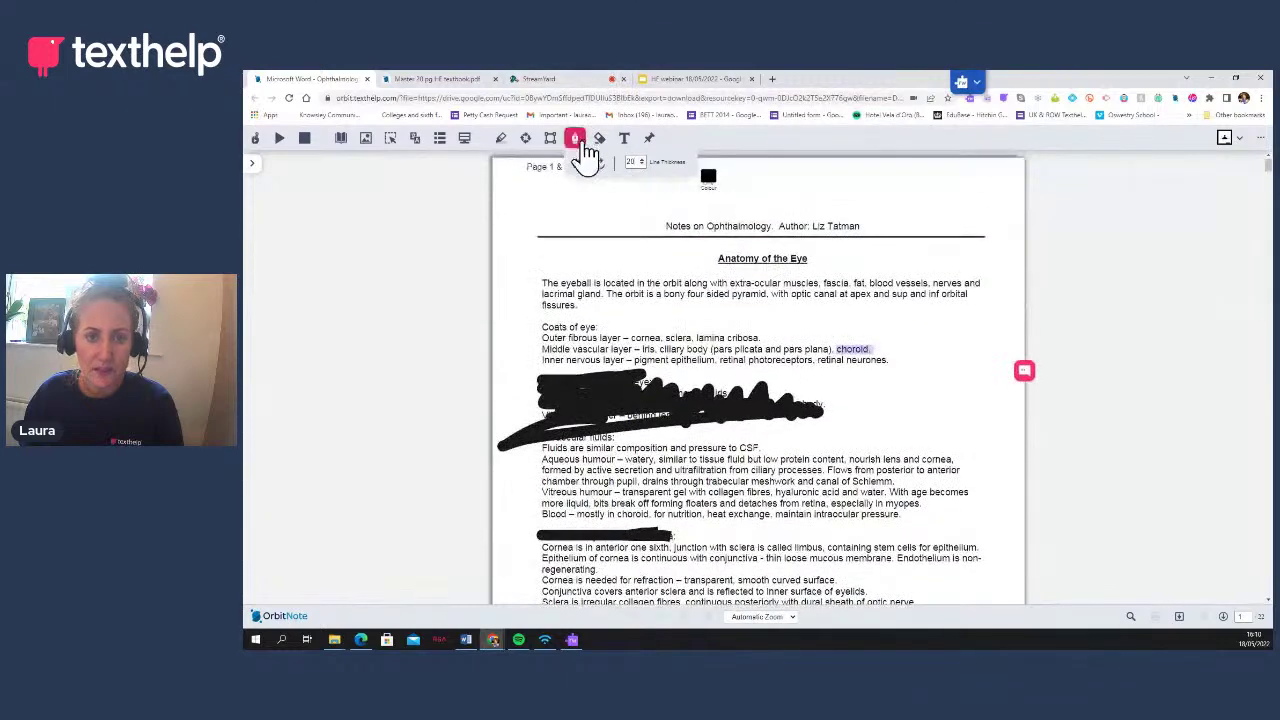
Pin a note beside the scored-out section reading "I have scored out information that is no longer relevant", and collapse it
{"action": "left_click", "coordinate": [649, 138]}
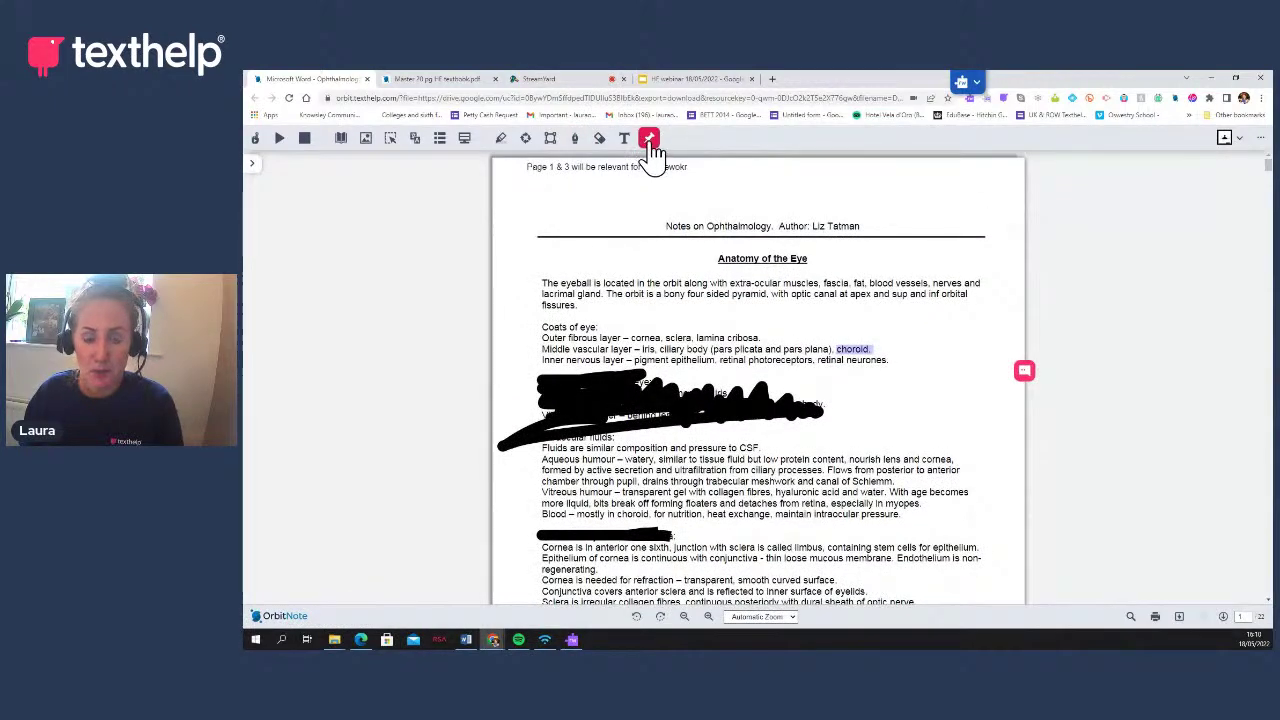
{"action": "left_click", "coordinate": [845, 400]}
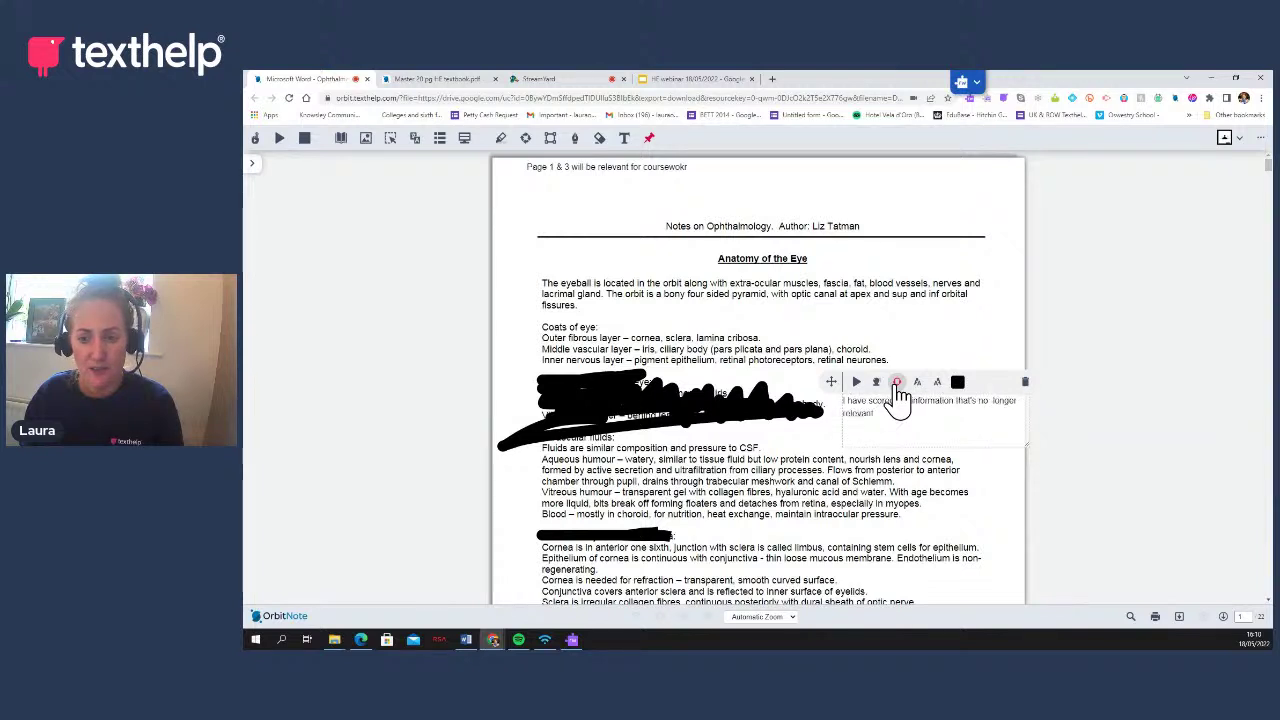
{"action": "left_click", "coordinate": [925, 345]}
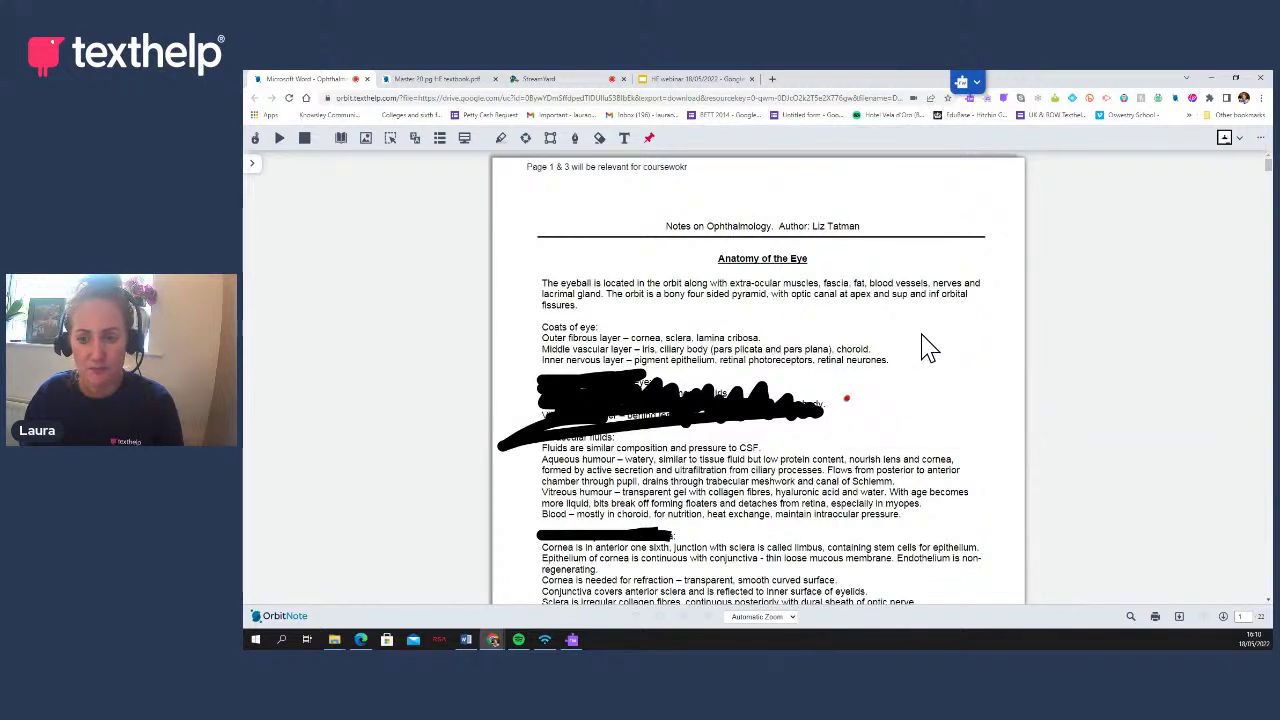
{"action": "left_click", "coordinate": [847, 404]}
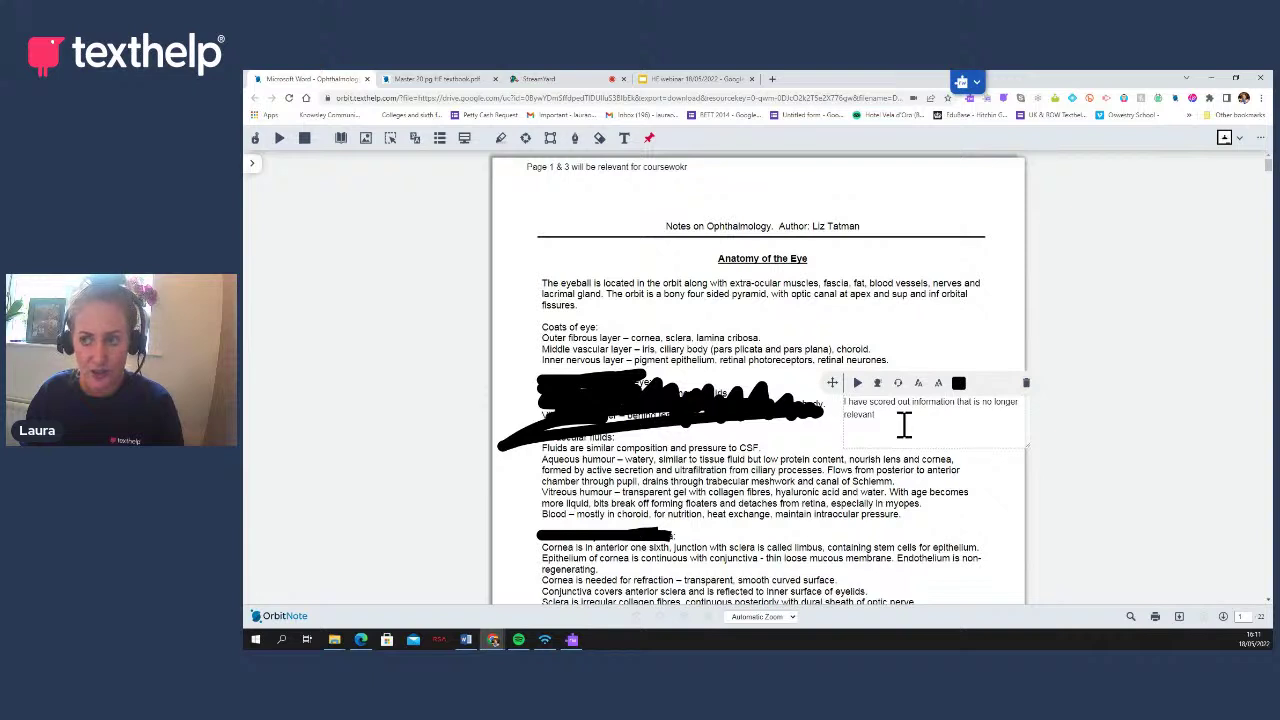
{"action": "left_click", "coordinate": [940, 362]}
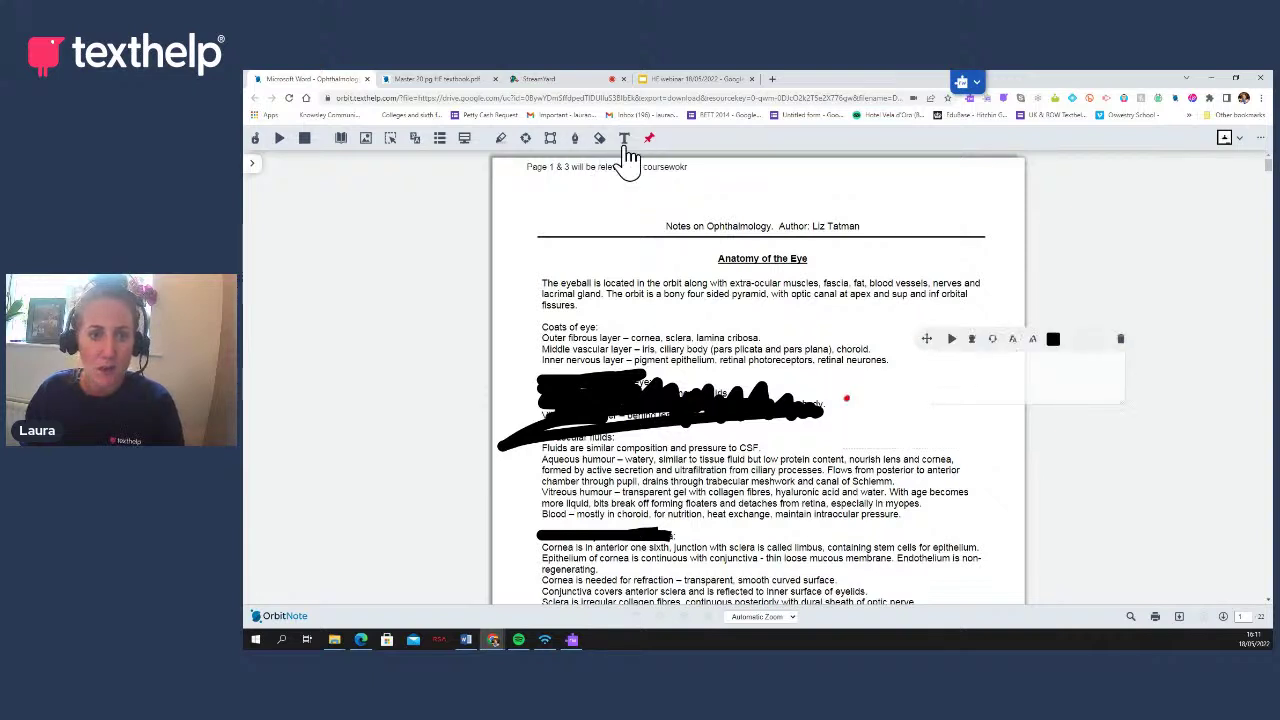
Delete the "Page 1 & 3 will be relevant for coursewokr" text annotation above the document title
{"action": "left_click", "coordinate": [625, 143]}
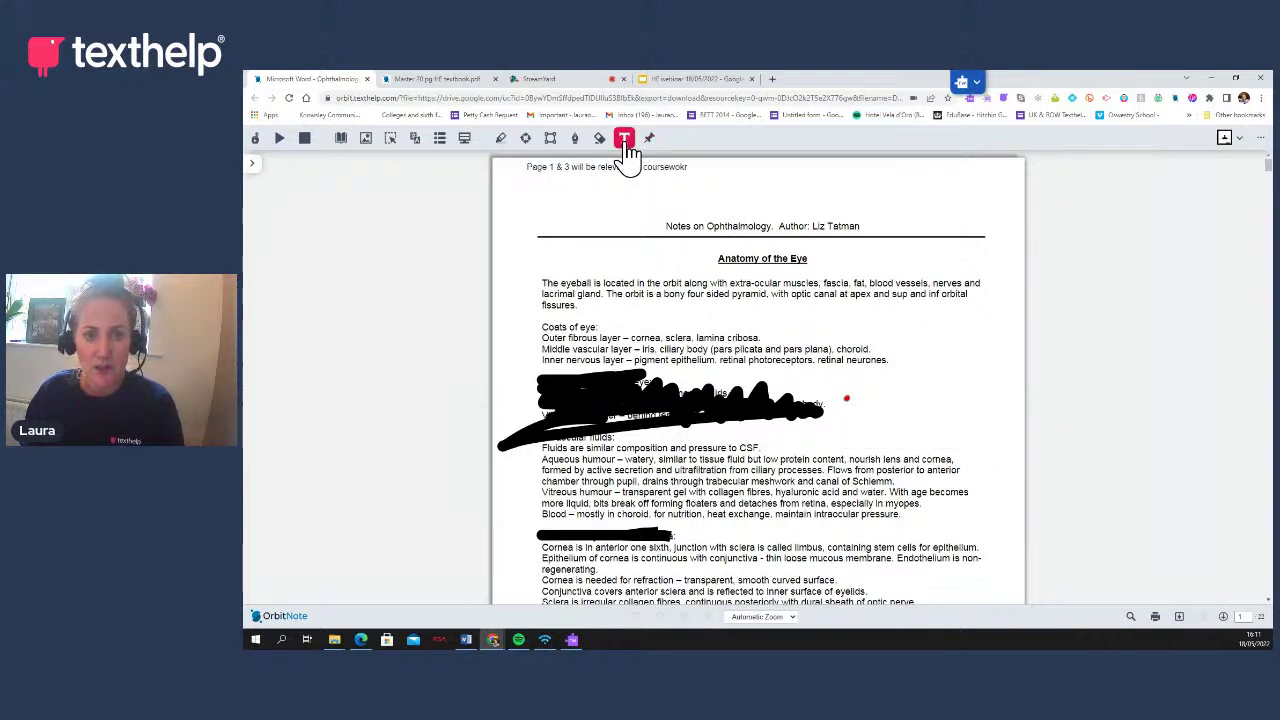
{"action": "left_click", "coordinate": [555, 170]}
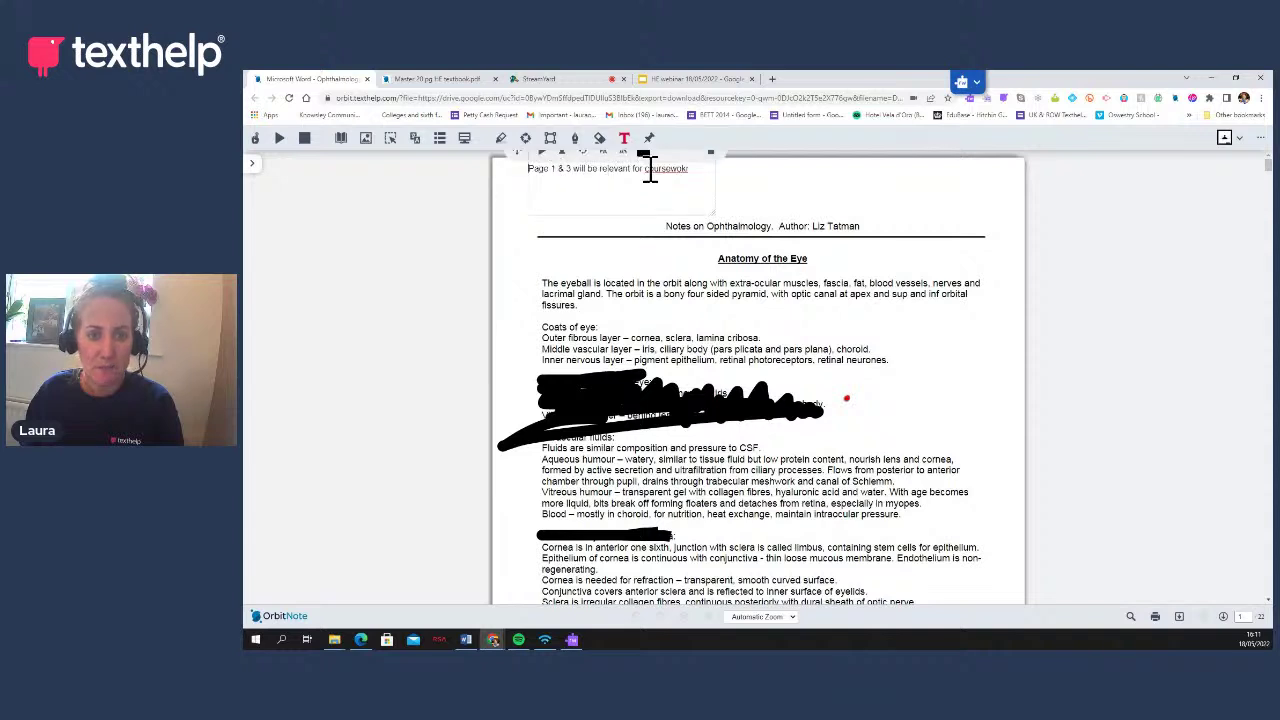
{"action": "left_click", "coordinate": [710, 153]}
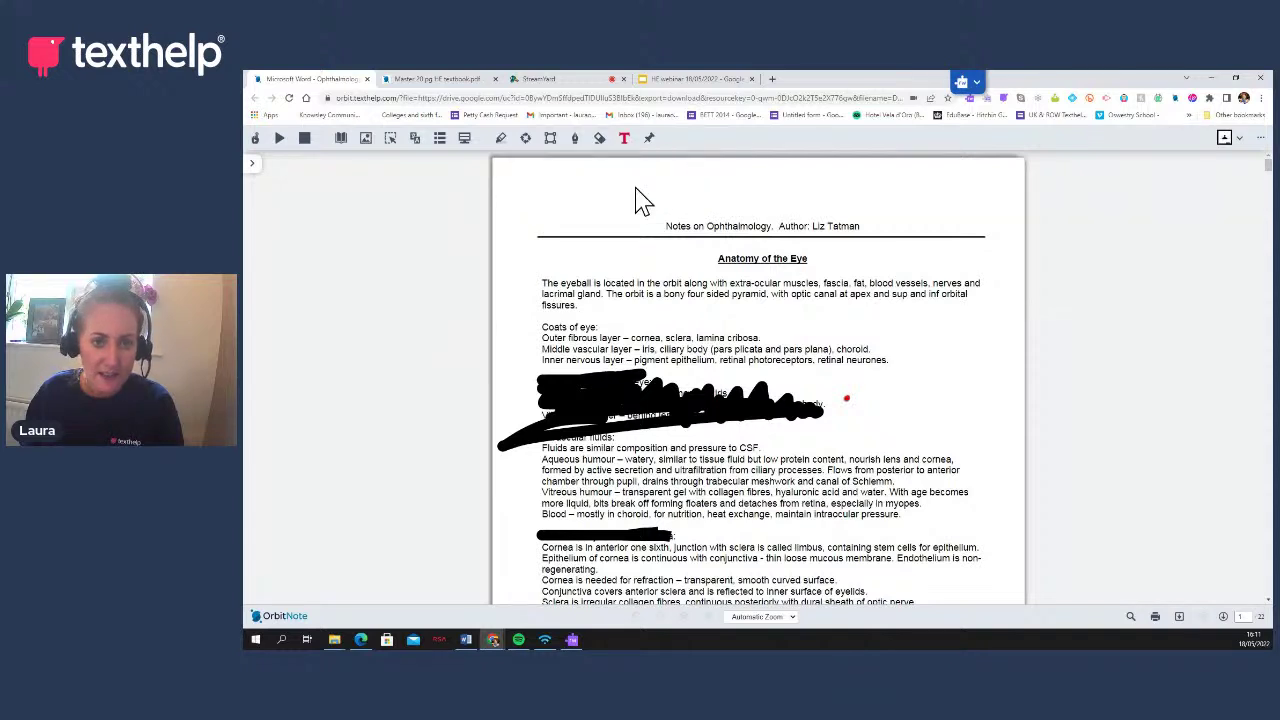
Add a text annotation reading "Notes - focus on page 1 & 2" above the document title
{"action": "left_click", "coordinate": [578, 178]}
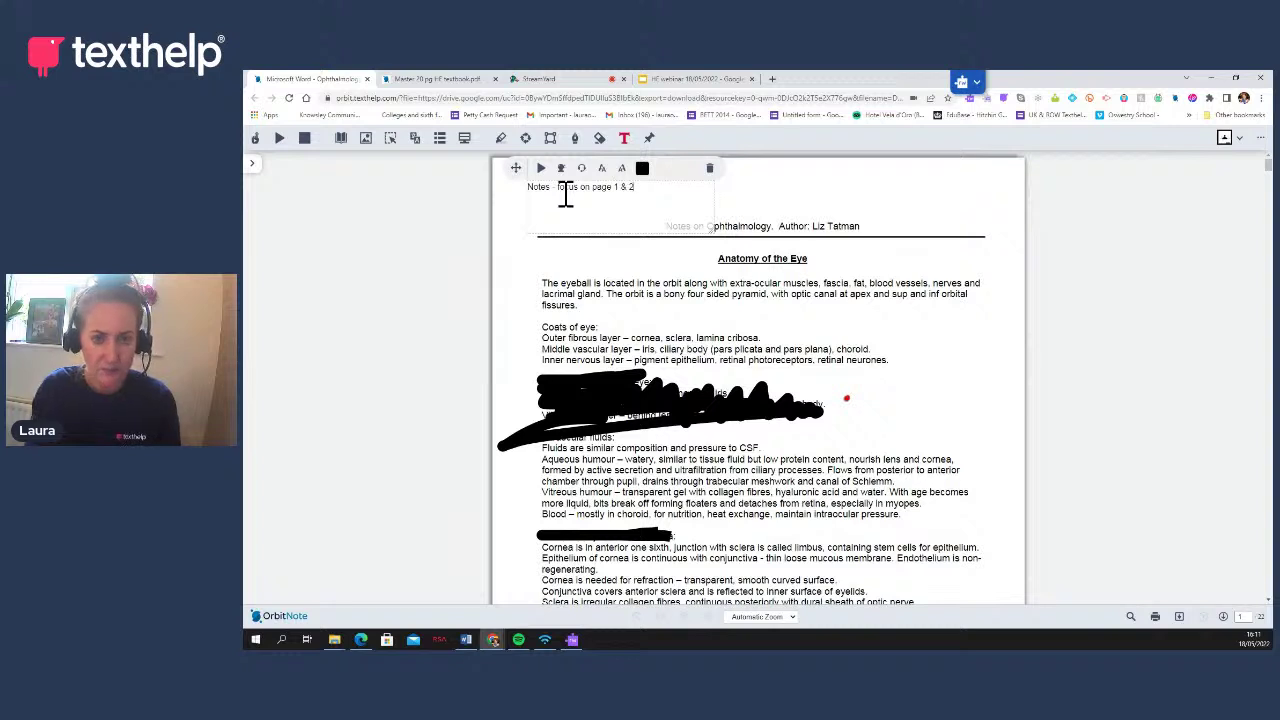
{"action": "left_click", "coordinate": [760, 200]}
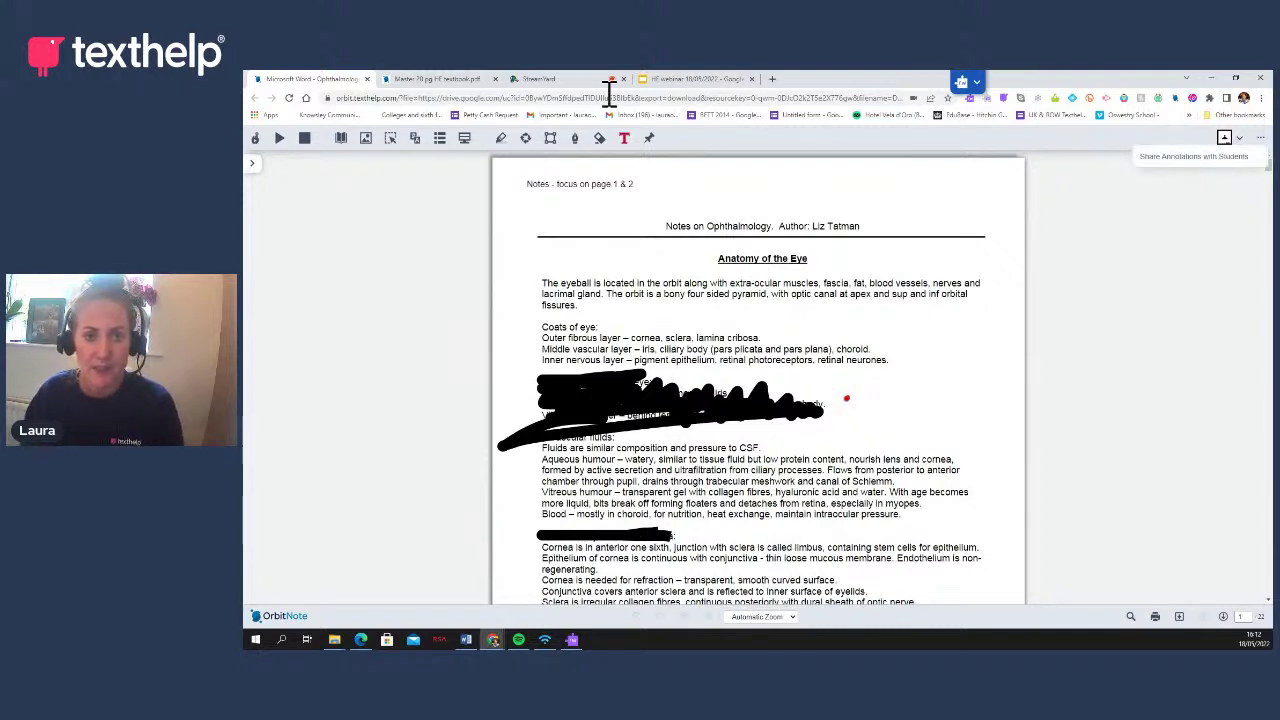
Draw a large black downward-pointing freehand arrow beside the scored-out section on page 1
{"action": "left_click", "coordinate": [576, 140]}
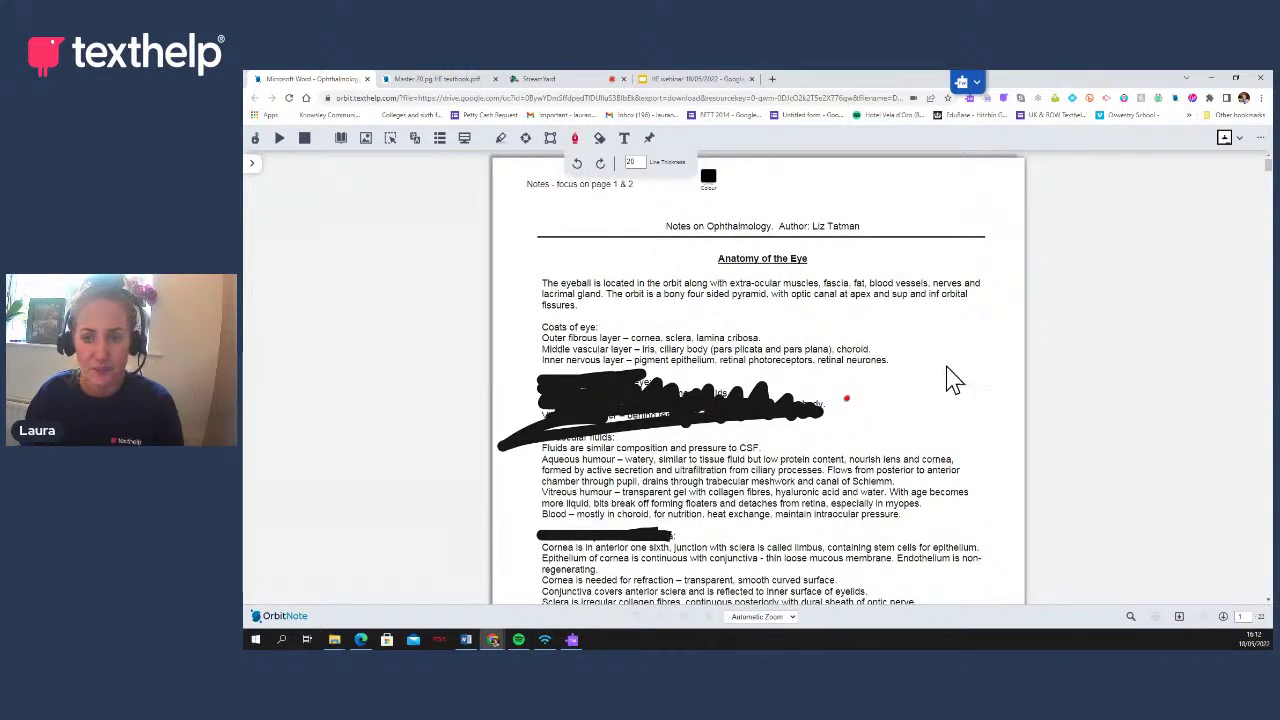
{"action": "left_click_drag", "start_coordinate": [948, 352], "coordinate": [928, 472]}
{"action": "mouse_move", "coordinate": [895, 405]}
{"action": "left_mouse_down"}
{"action": "mouse_move", "coordinate": [930, 470]}
{"action": "mouse_move", "coordinate": [970, 426]}
{"action": "left_mouse_up"}
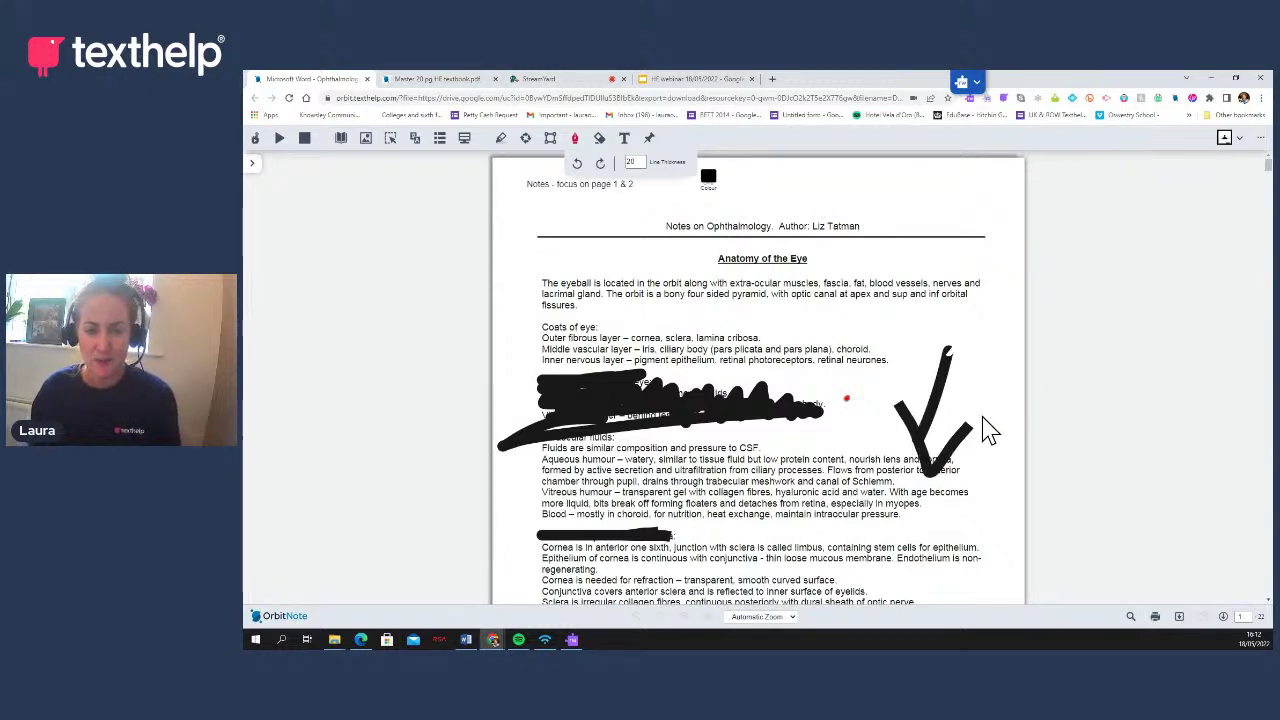
Circle the "Lacrimal glands" section on page 2 with a black freehand loop
{"action": "scroll", "coordinate": [975, 438], "scroll_direction": "down", "scroll_amount": 10}
{"action": "scroll", "coordinate": [845, 465], "scroll_direction": "down", "scroll_amount": 3}
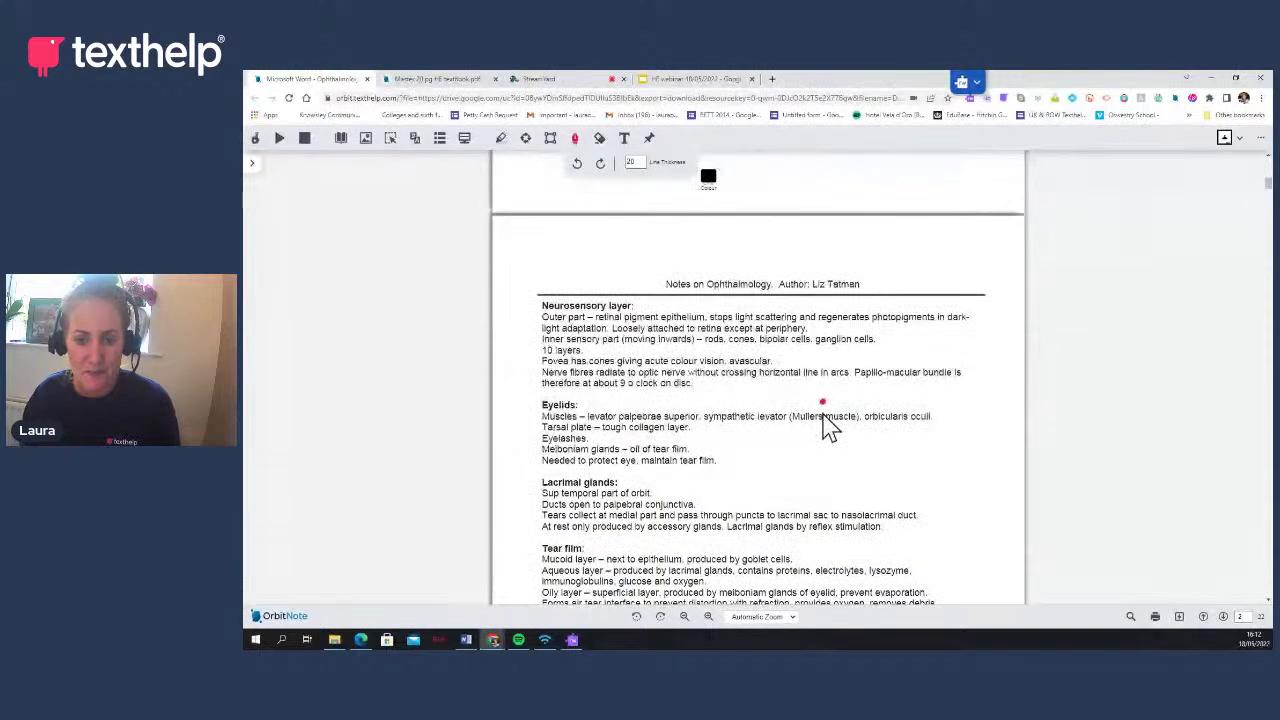
{"action": "scroll", "coordinate": [829, 429], "scroll_direction": "down", "scroll_amount": 3}
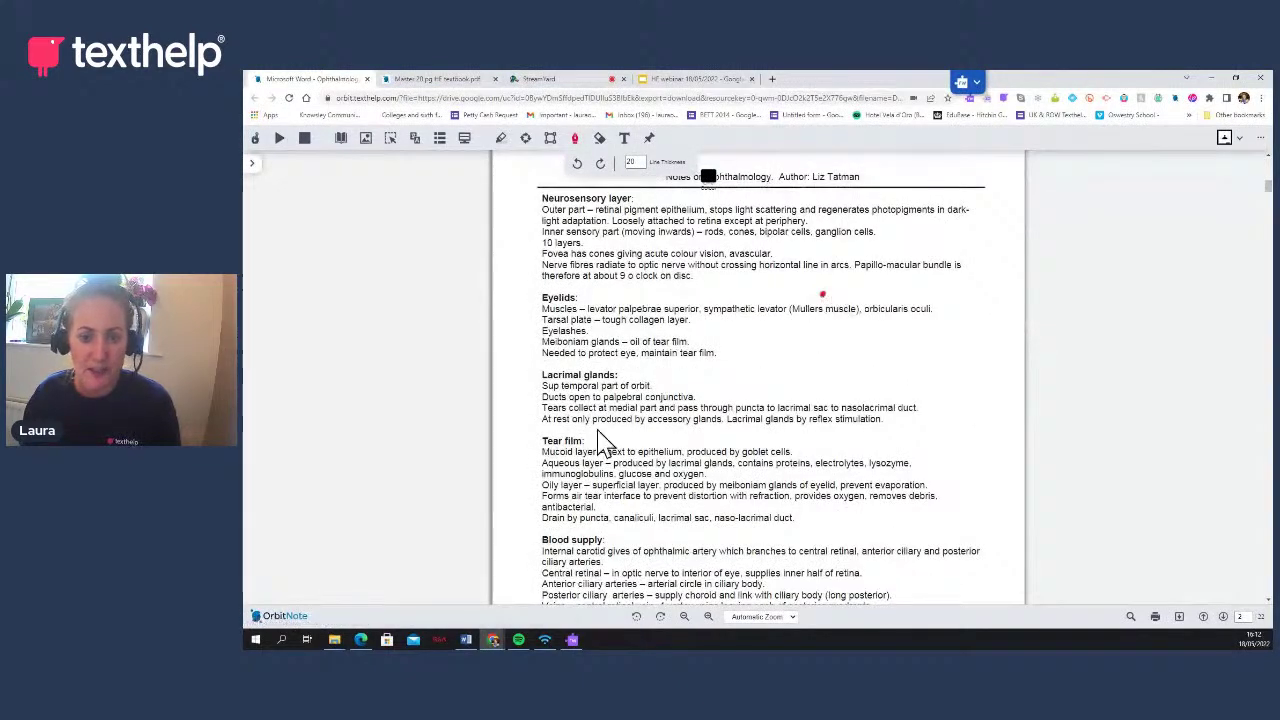
{"action": "mouse_move", "coordinate": [522, 428]}
{"action": "left_mouse_down"}
{"action": "mouse_move", "coordinate": [1018, 409]}
{"action": "mouse_move", "coordinate": [586, 372]}
{"action": "mouse_move", "coordinate": [510, 390]}
{"action": "mouse_move", "coordinate": [535, 445]}
{"action": "left_mouse_up"}
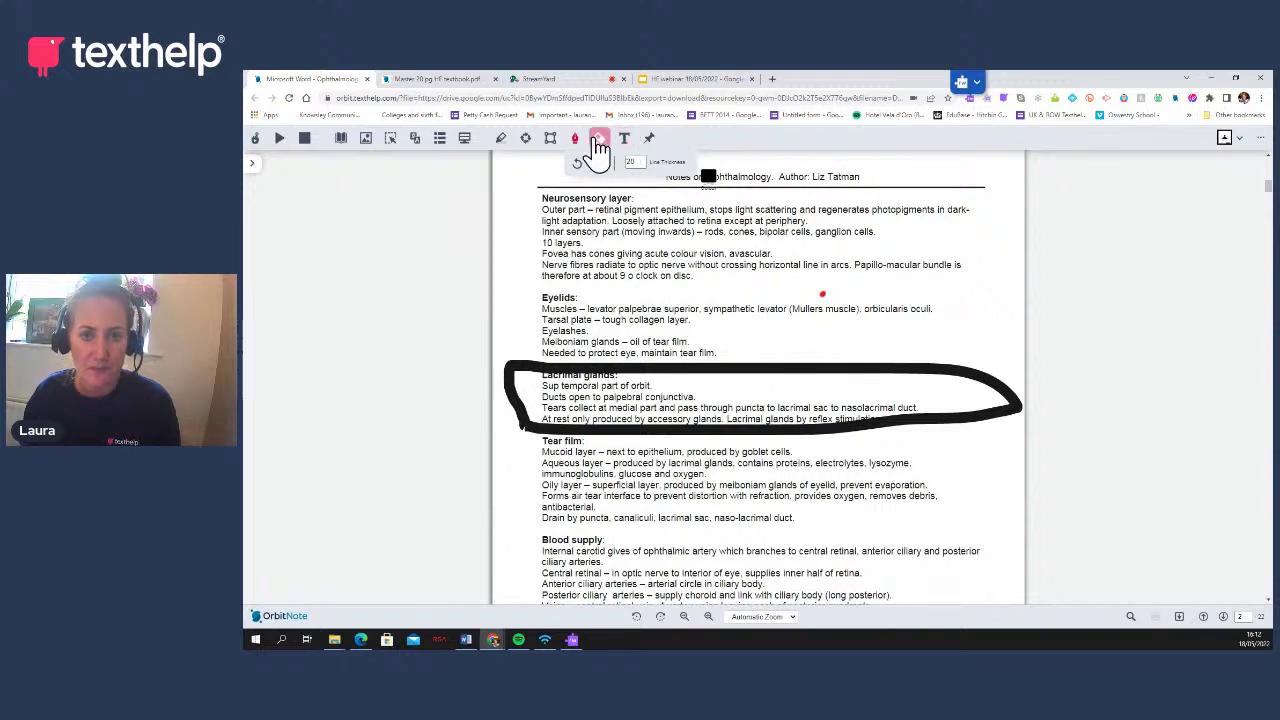
Pin a note above the circled Lacrimal glands section, dictate "focus of this paragraph for your exam" with speech input, and collapse it
{"action": "left_click", "coordinate": [650, 140]}
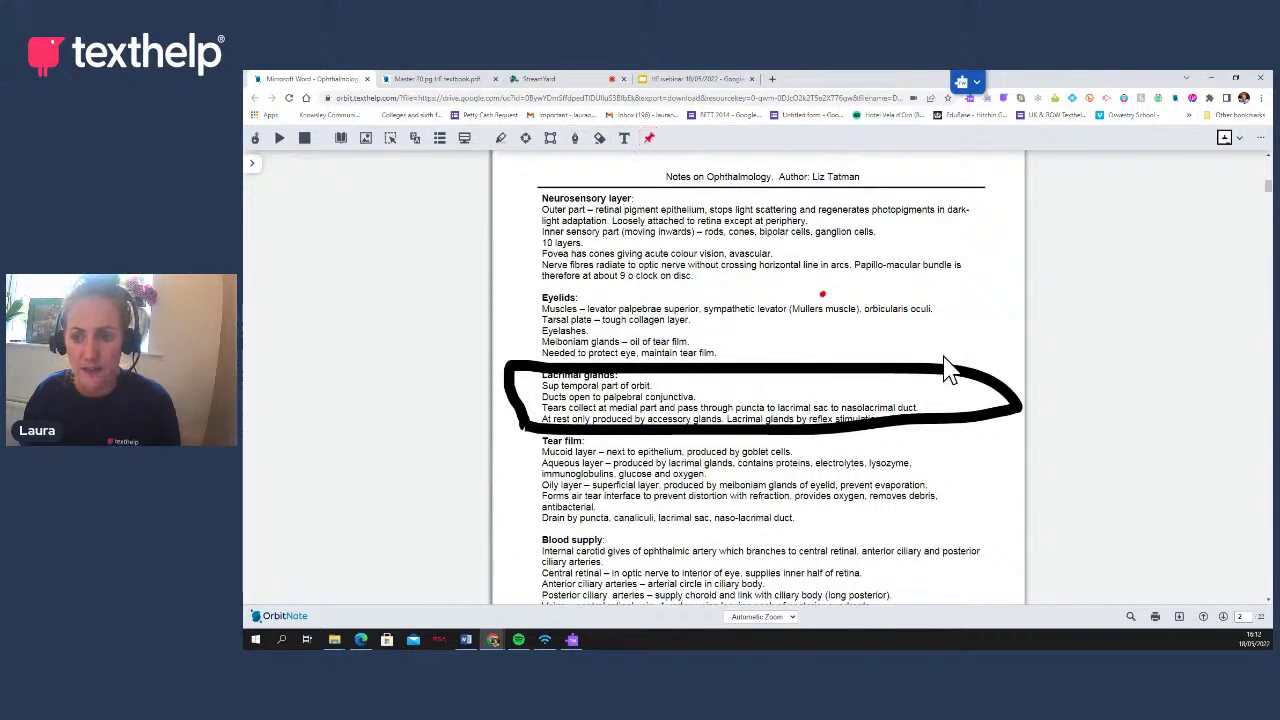
{"action": "mouse_move", "coordinate": [912, 364]}
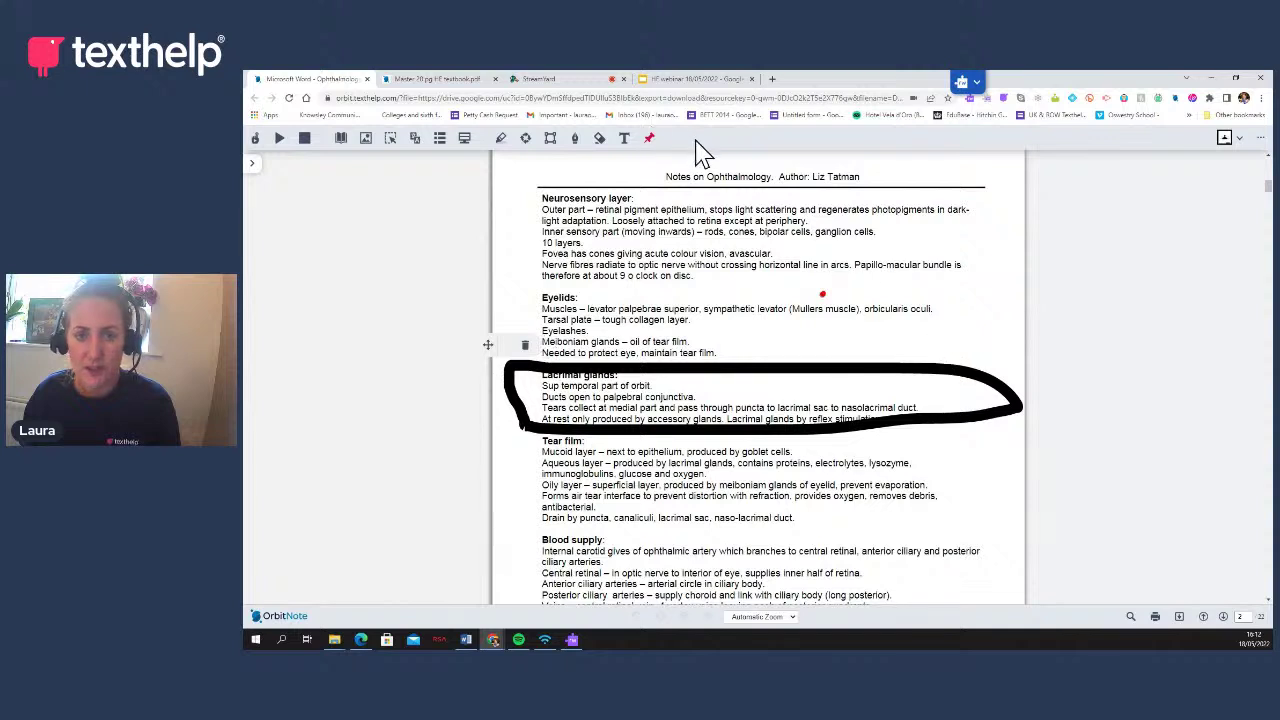
{"action": "left_click", "coordinate": [928, 342]}
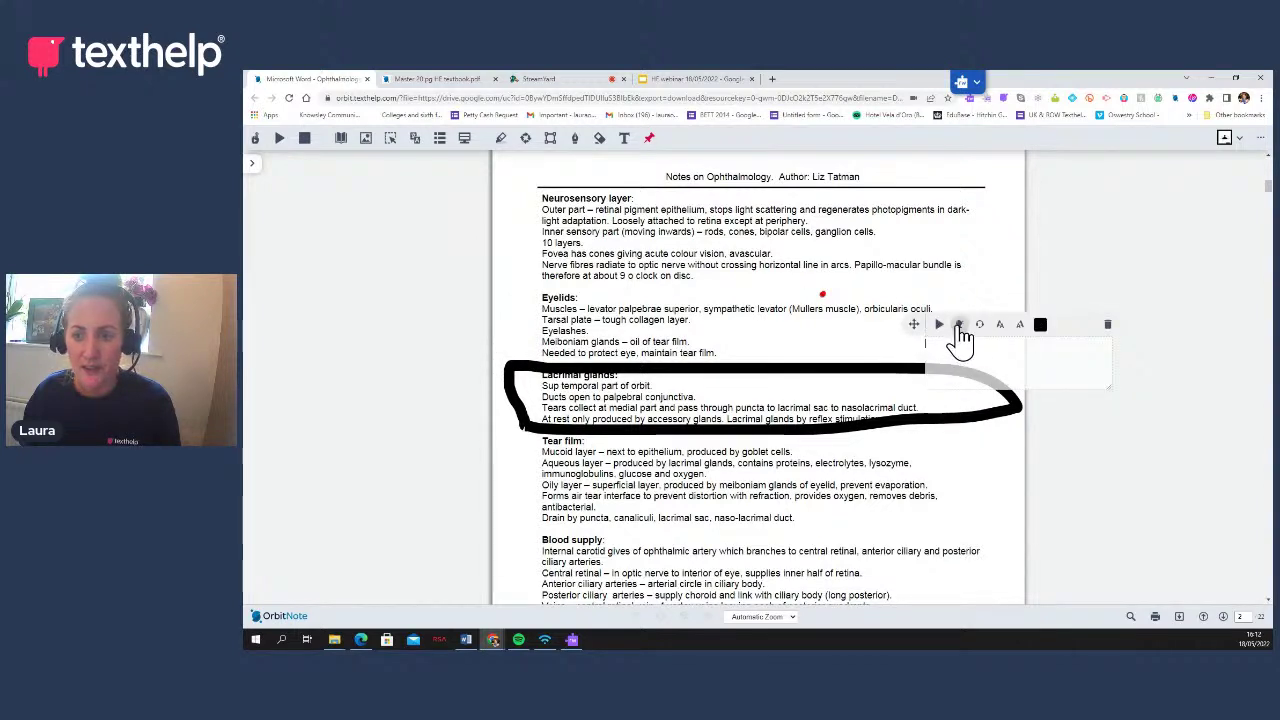
{"action": "left_click", "coordinate": [960, 327]}
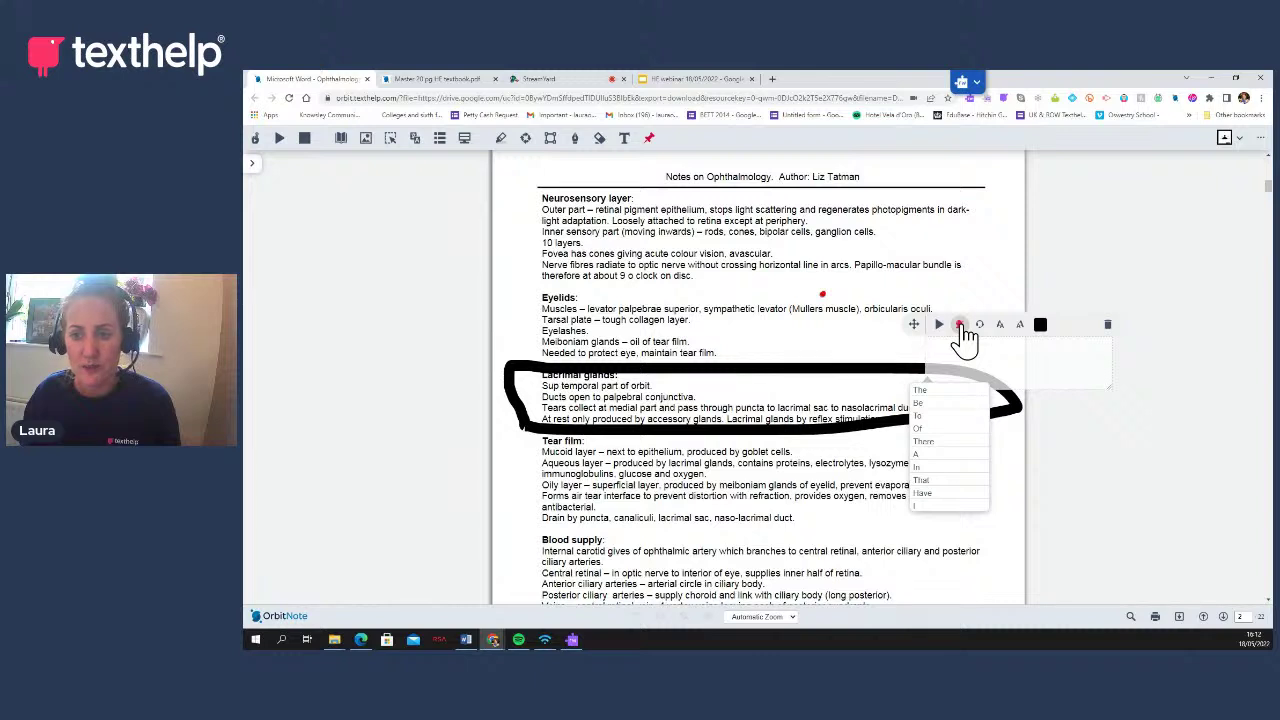
{"action": "left_click", "coordinate": [939, 326]}
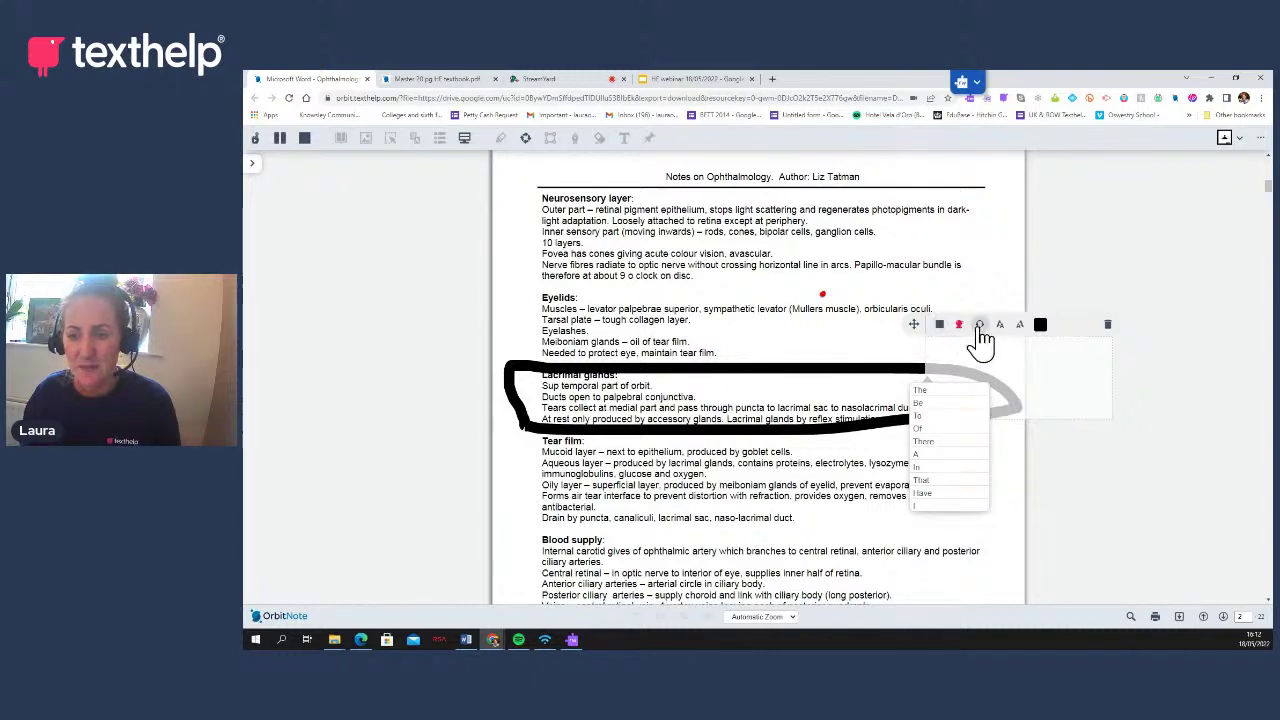
{"action": "left_click", "coordinate": [979, 326]}
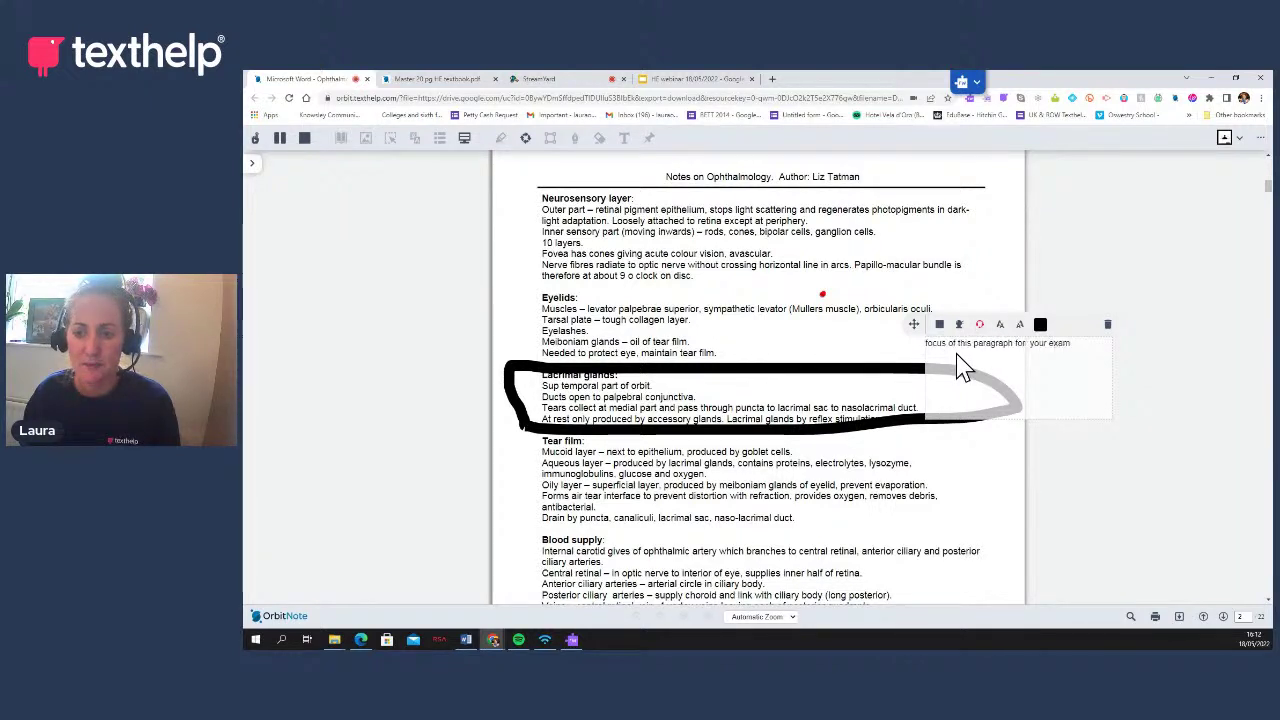
{"action": "left_click", "coordinate": [979, 326]}
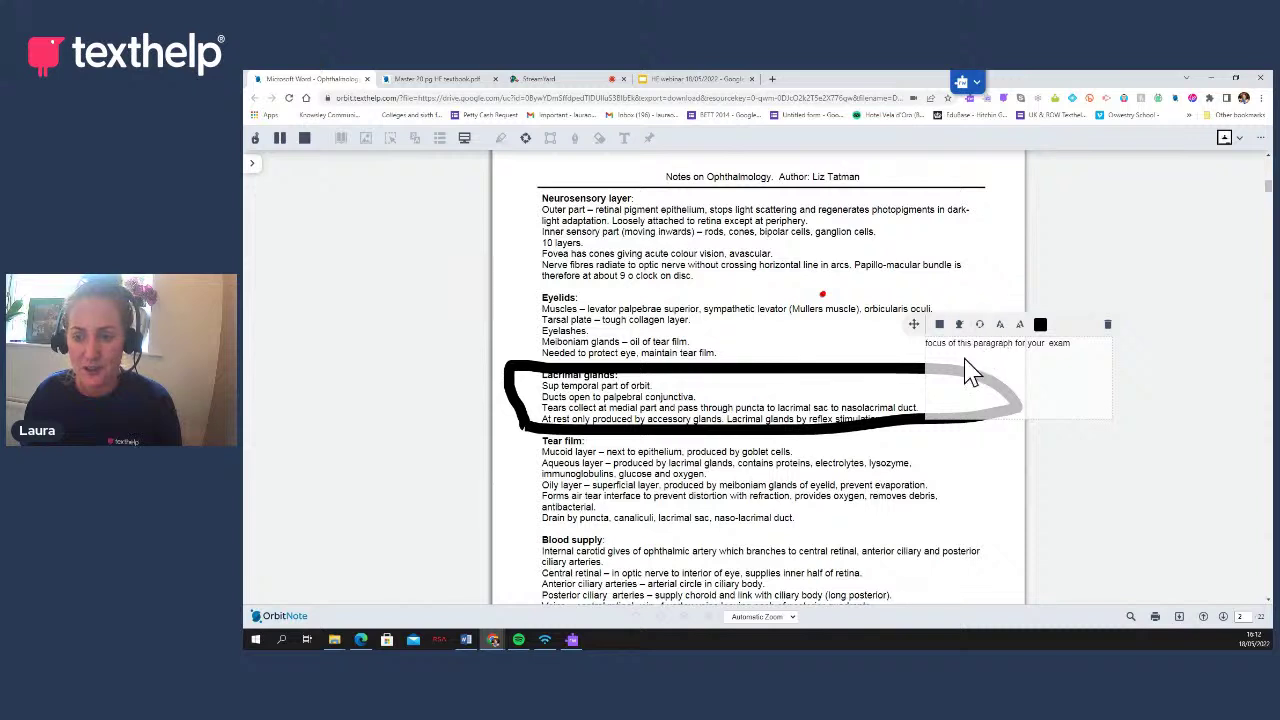
{"action": "left_click", "coordinate": [1000, 302]}
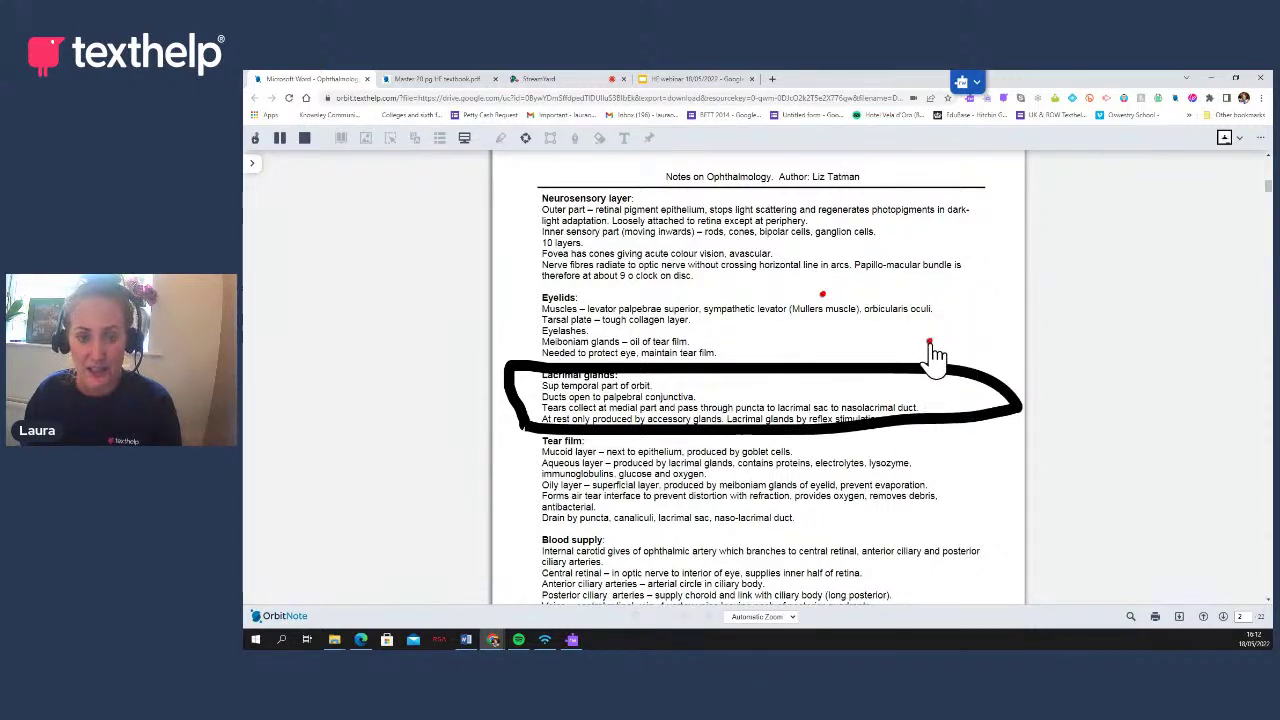
{"action": "scroll", "coordinate": [885, 460], "scroll_direction": "down", "scroll_amount": 3}
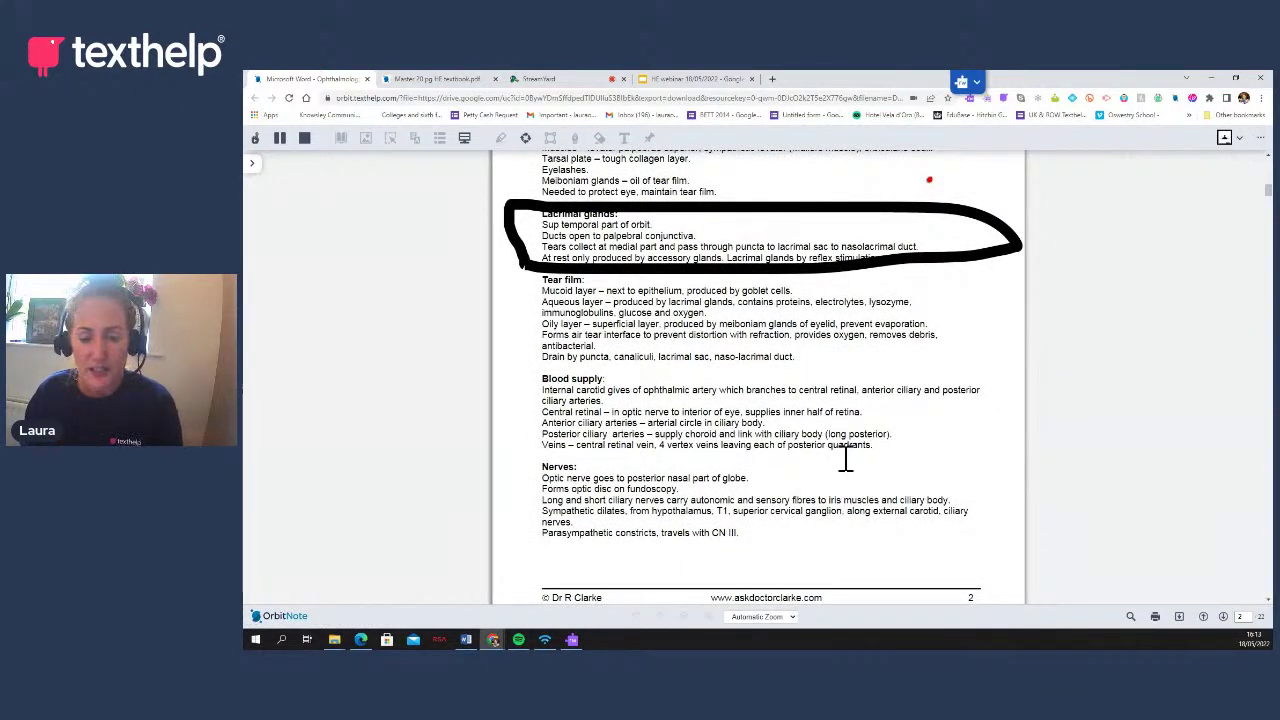
{"action": "scroll", "coordinate": [843, 472], "scroll_direction": "up", "scroll_amount": 10}
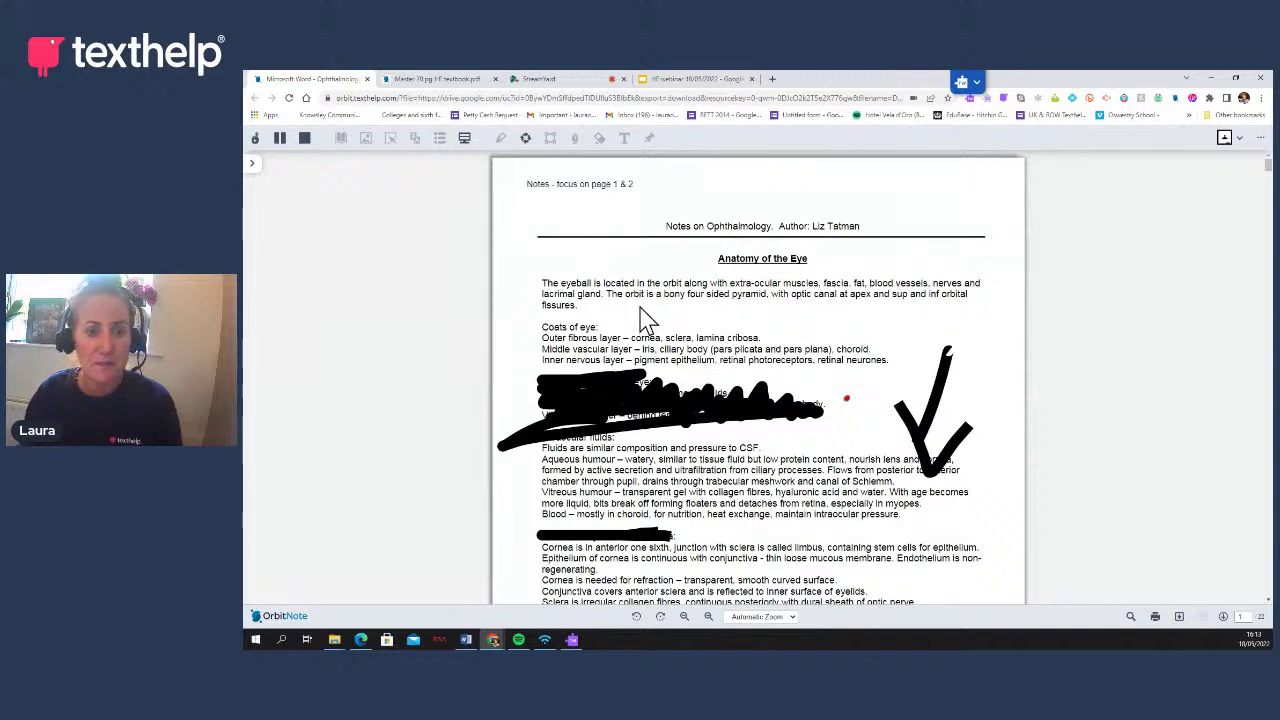
{"action": "left_click", "coordinate": [630, 186]}
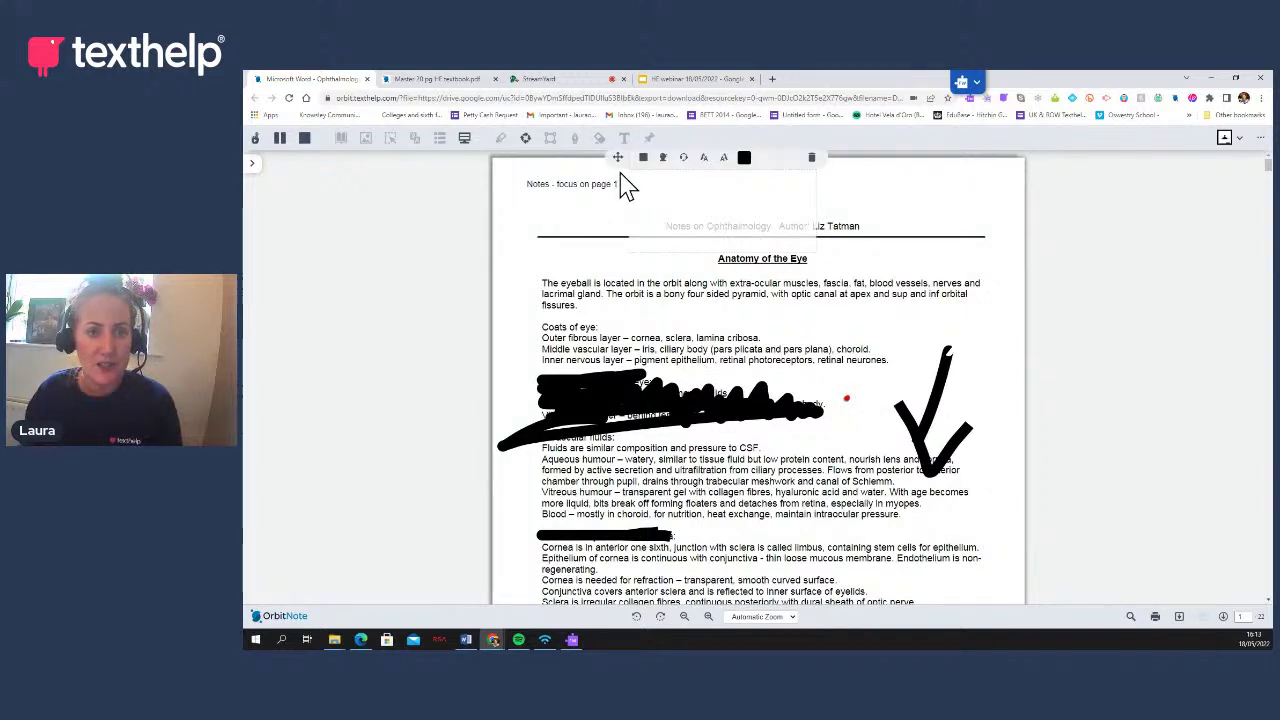
{"action": "left_click", "coordinate": [812, 160]}
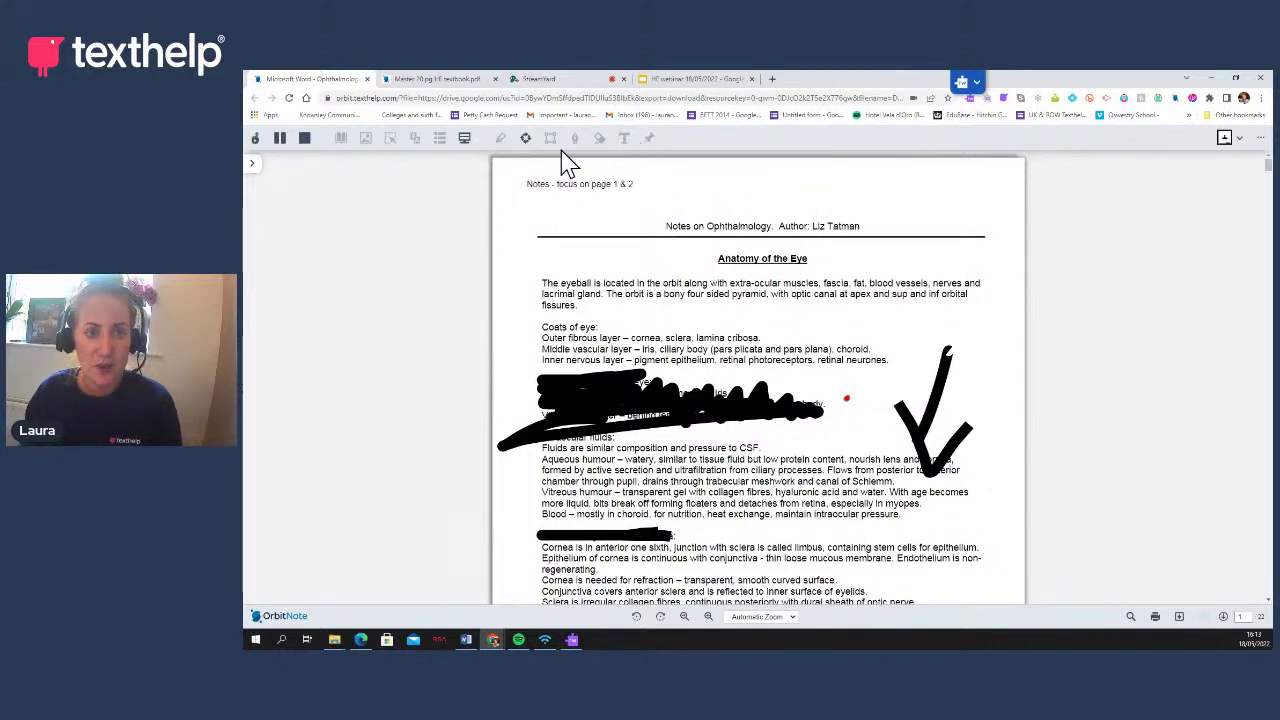
Look back over the annotations on pages 1 and 2, stop the speech playback, and switch off the note pin tool
{"action": "scroll", "coordinate": [555, 441], "scroll_direction": "down", "scroll_amount": 5}
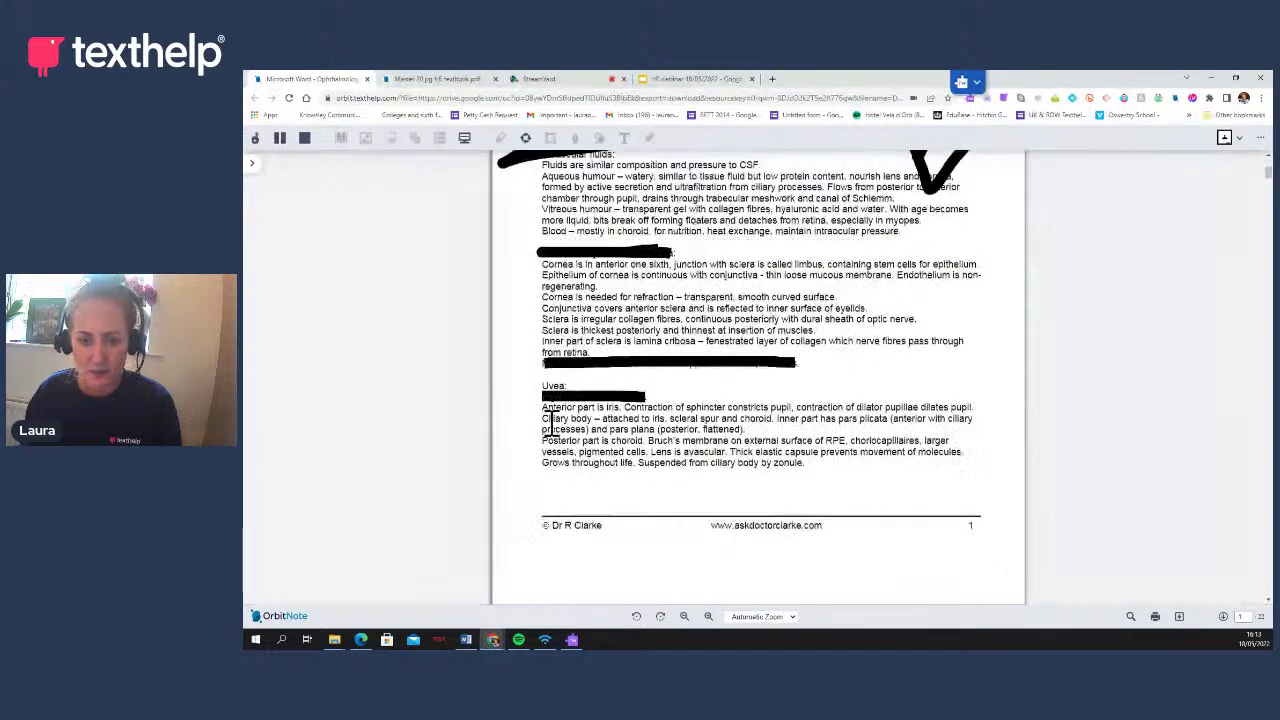
{"action": "scroll", "coordinate": [549, 420], "scroll_direction": "down", "scroll_amount": 7}
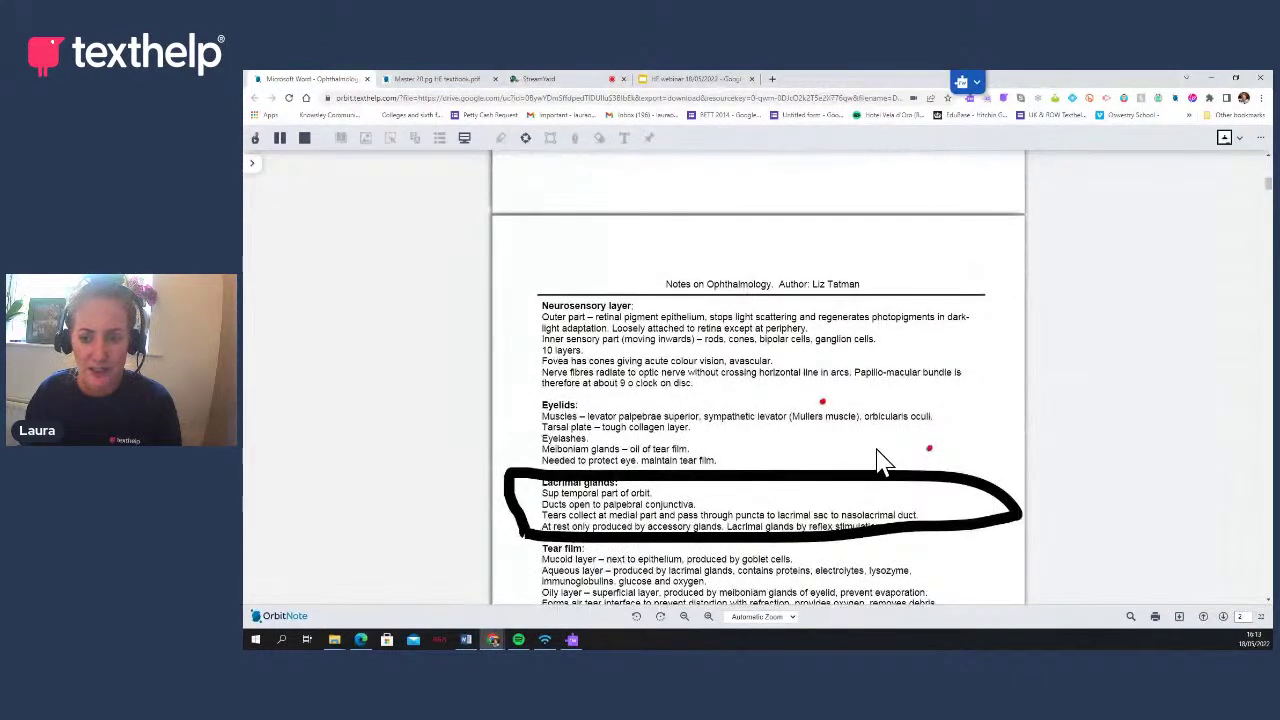
{"action": "scroll", "coordinate": [514, 380], "scroll_direction": "up", "scroll_amount": 10}
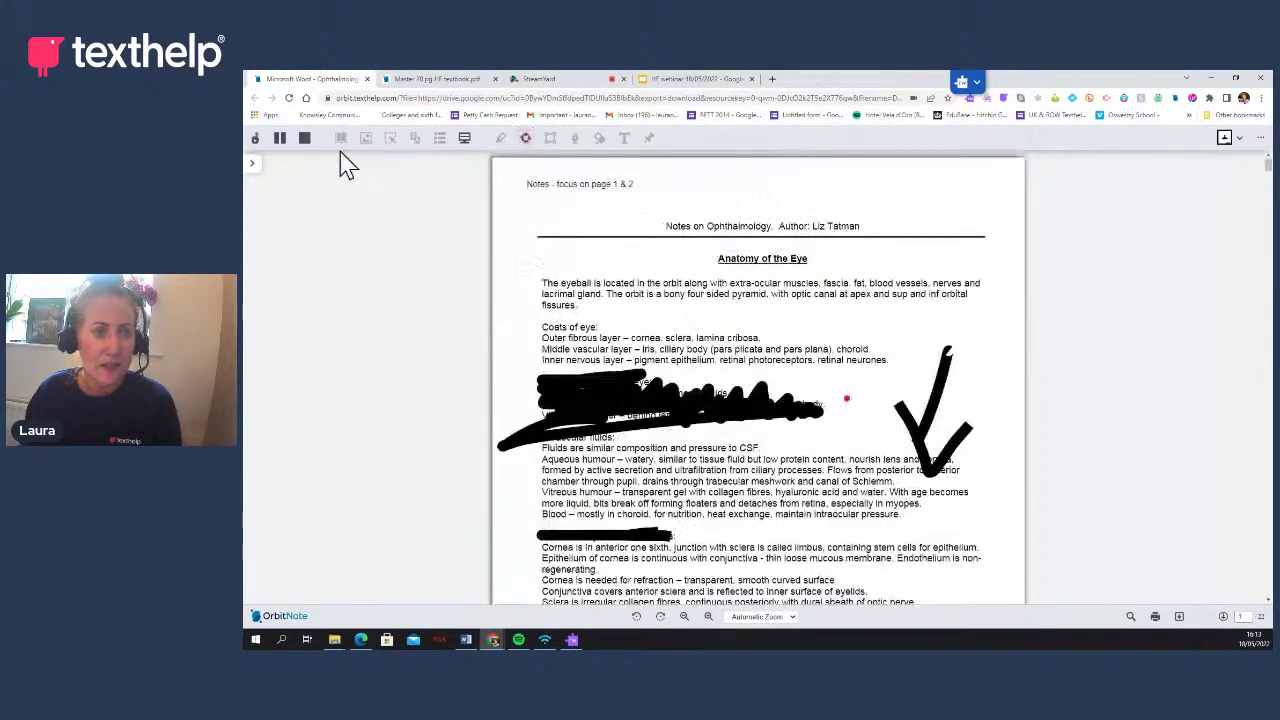
{"action": "left_click", "coordinate": [304, 138]}
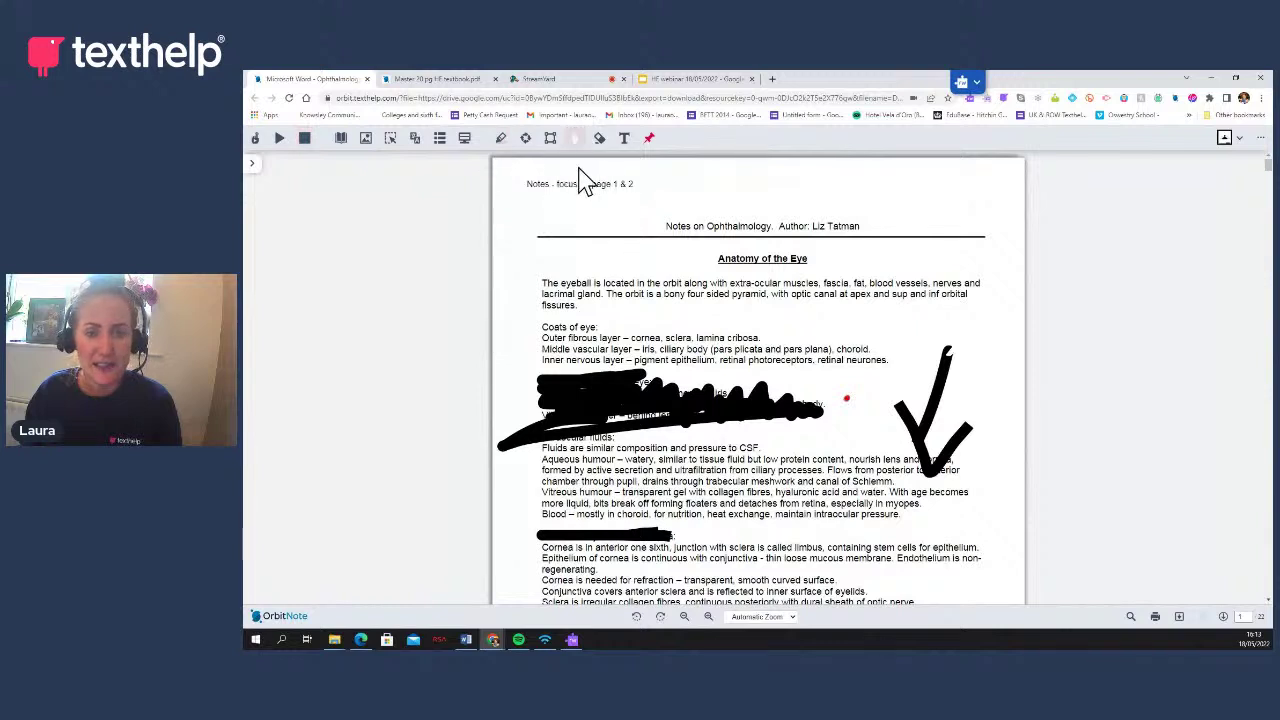
{"action": "key", "text": "Escape"}
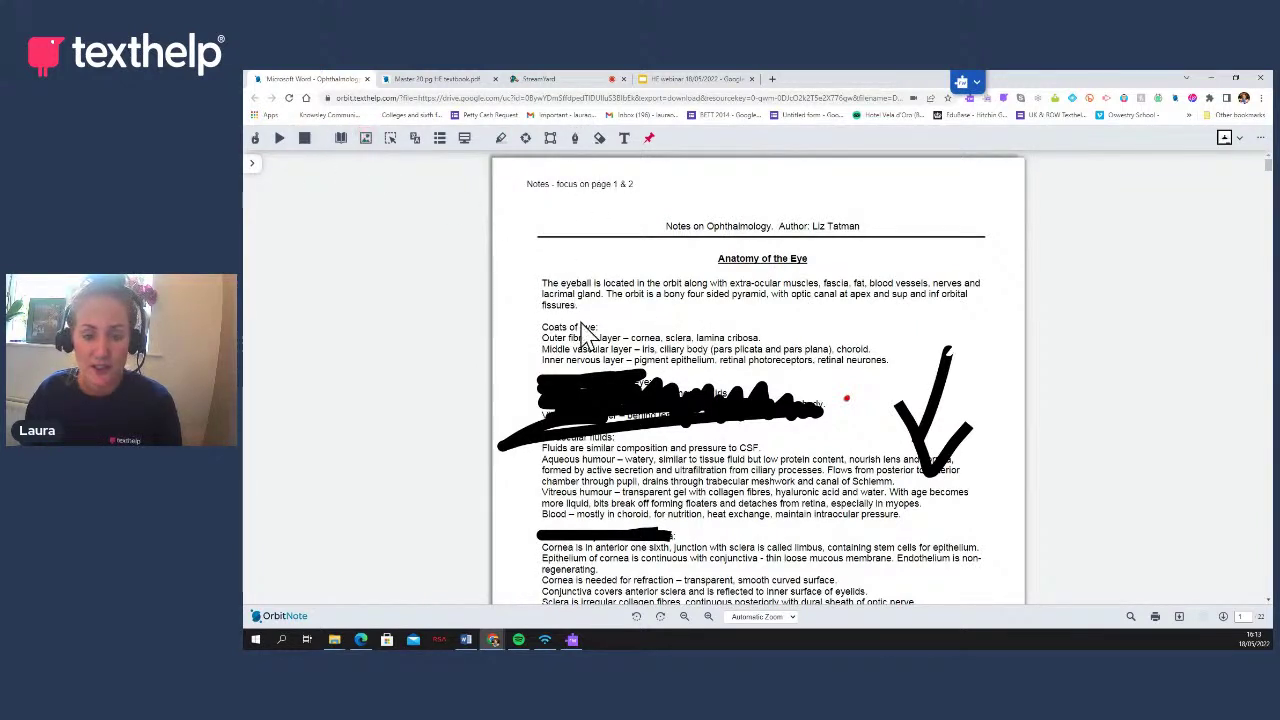
{"action": "left_click_drag", "start_coordinate": [646, 337], "coordinate": [621, 311]}
{"action": "left_click", "coordinate": [649, 138]}
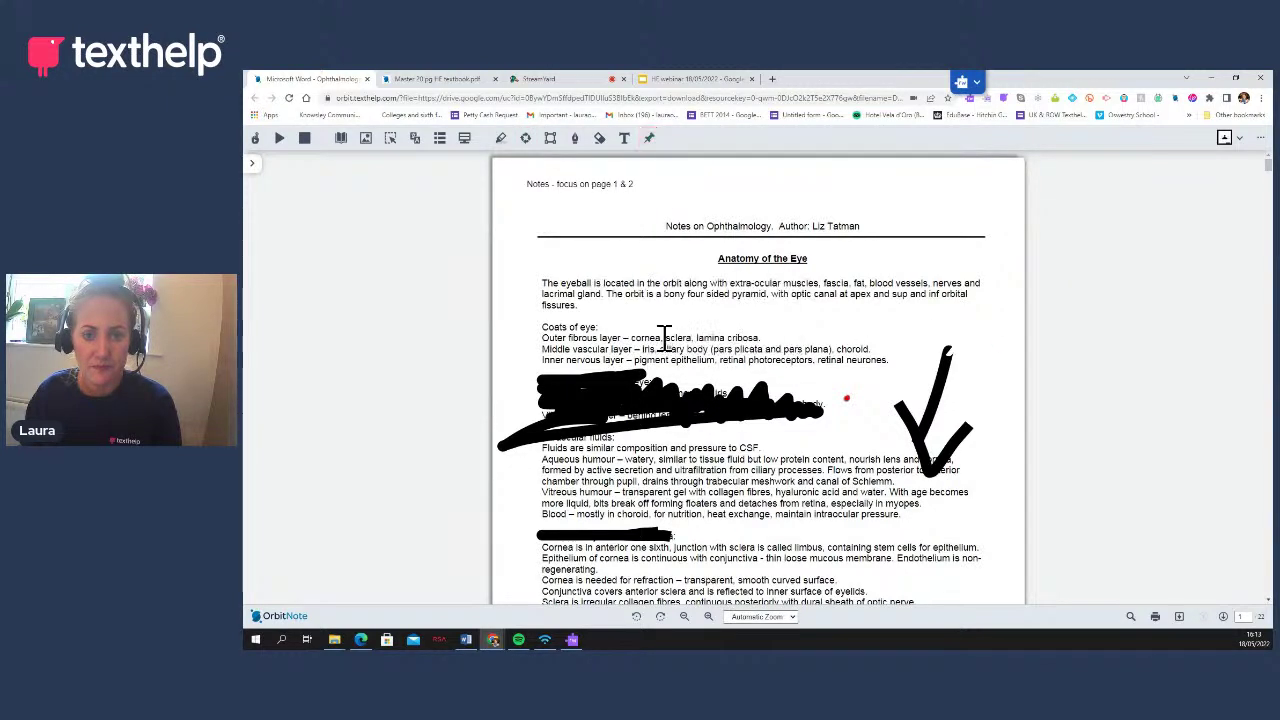
In the "Outer fibrous layer" line, highlight "cornea" in yellow and "cribosa" in green
{"action": "double_click", "coordinate": [645, 337]}
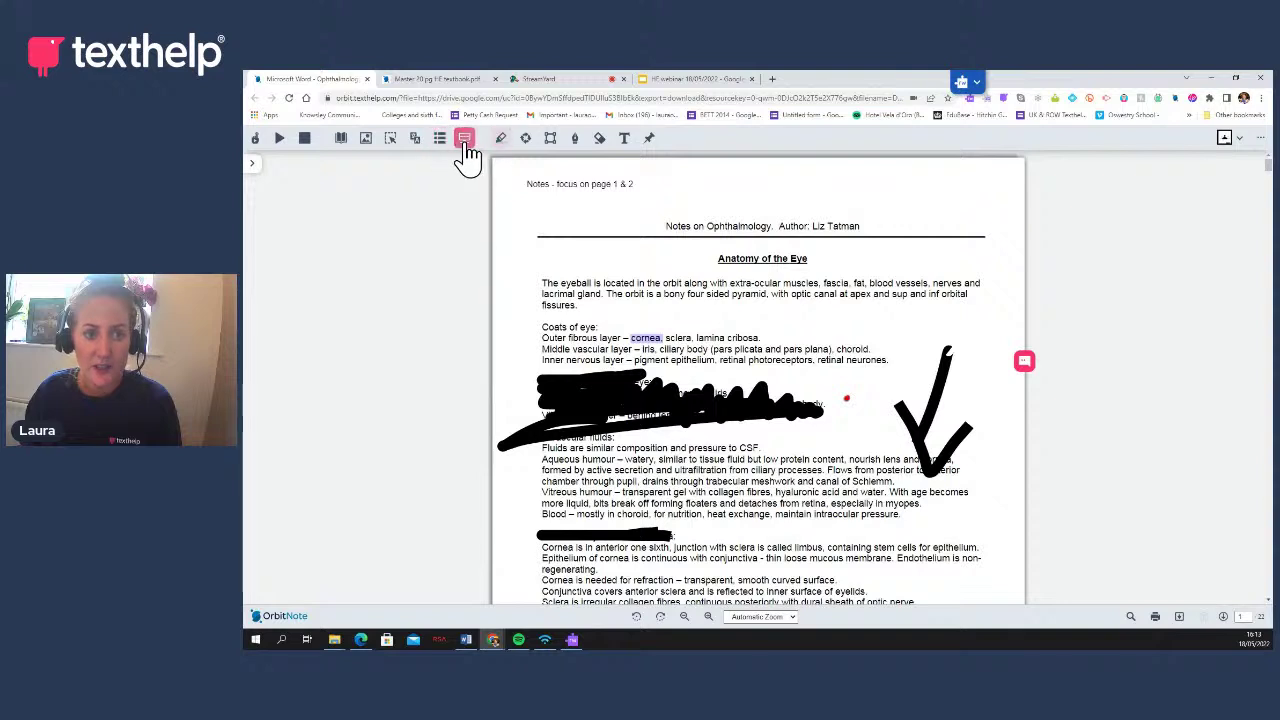
{"action": "left_click", "coordinate": [500, 138]}
{"action": "left_click", "coordinate": [551, 161]}
{"action": "double_click", "coordinate": [740, 338]}
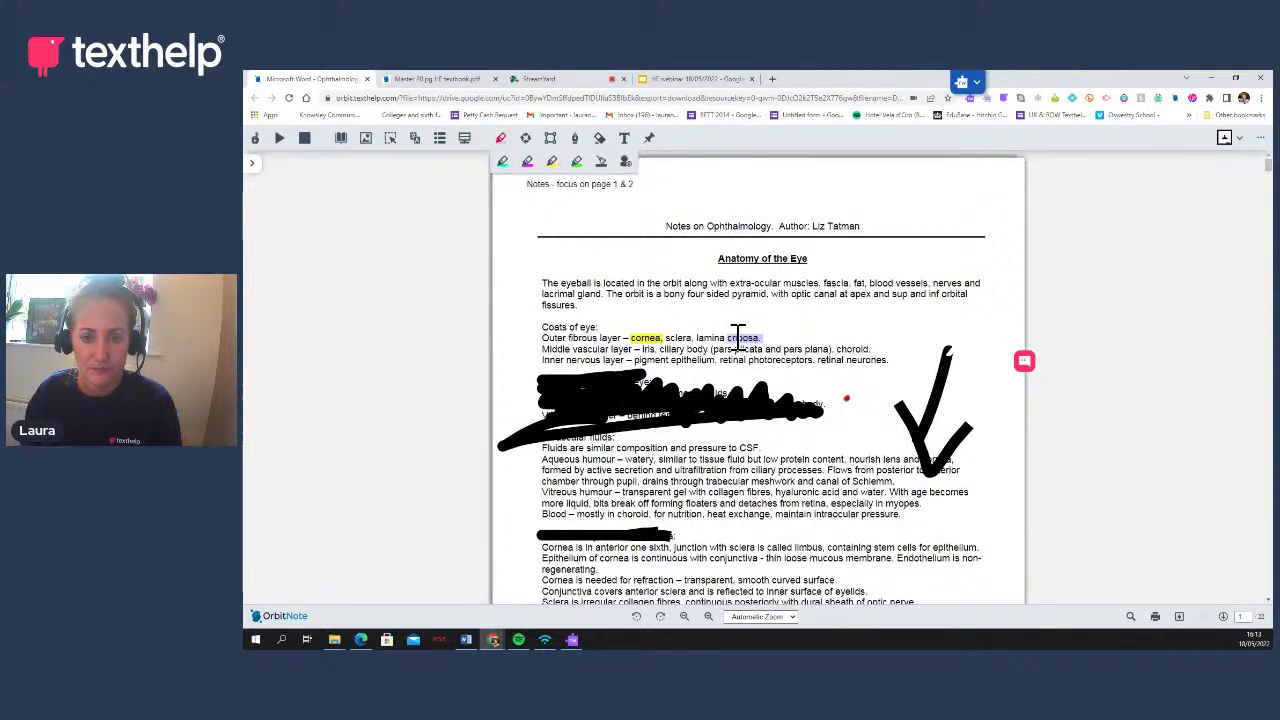
{"action": "left_click", "coordinate": [578, 165]}
Highlight "choroid" in blue in the "Middle vascular layer" line and "neurones" in green in the "Inner nervous layer" line
{"action": "double_click", "coordinate": [853, 349]}
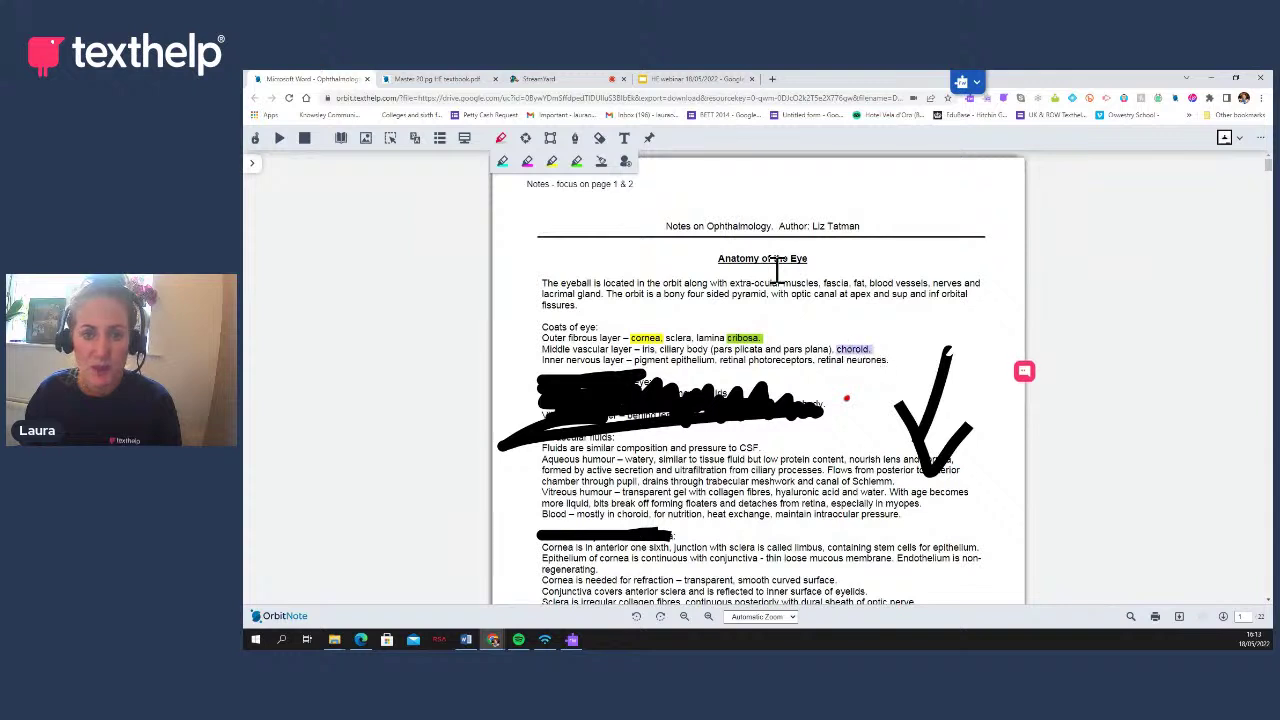
{"action": "left_click", "coordinate": [503, 162]}
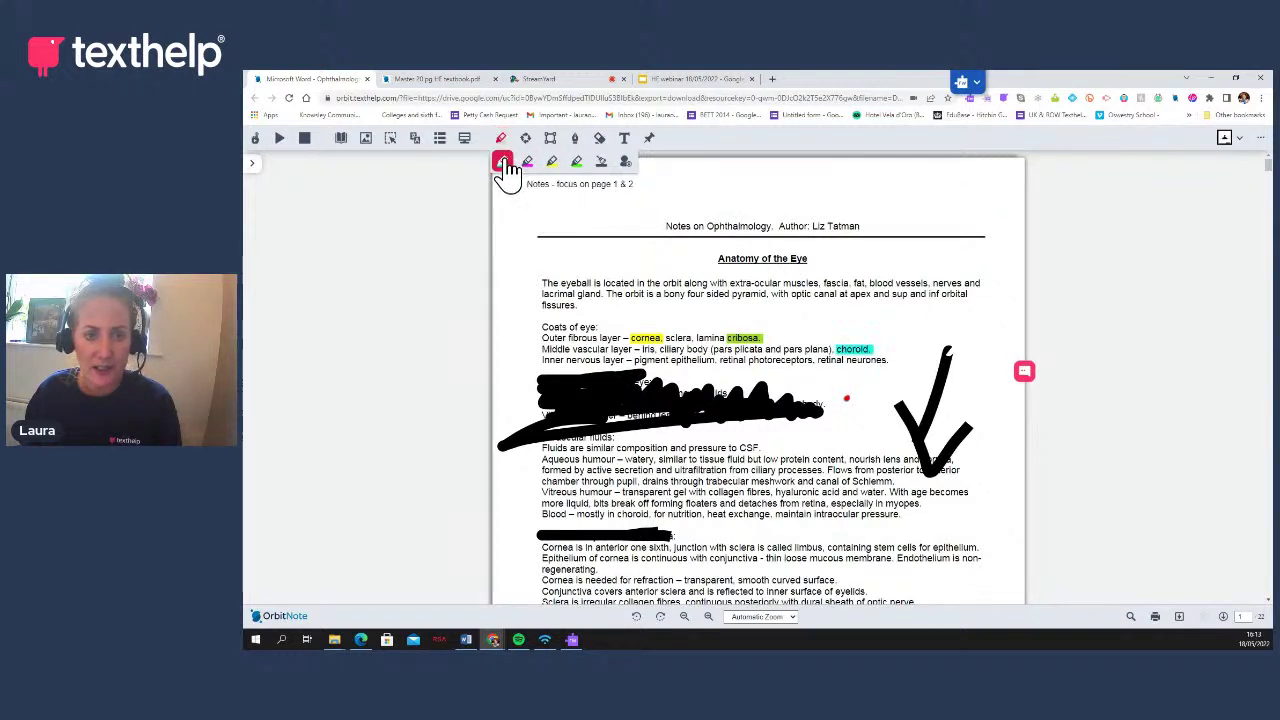
{"action": "double_click", "coordinate": [866, 360]}
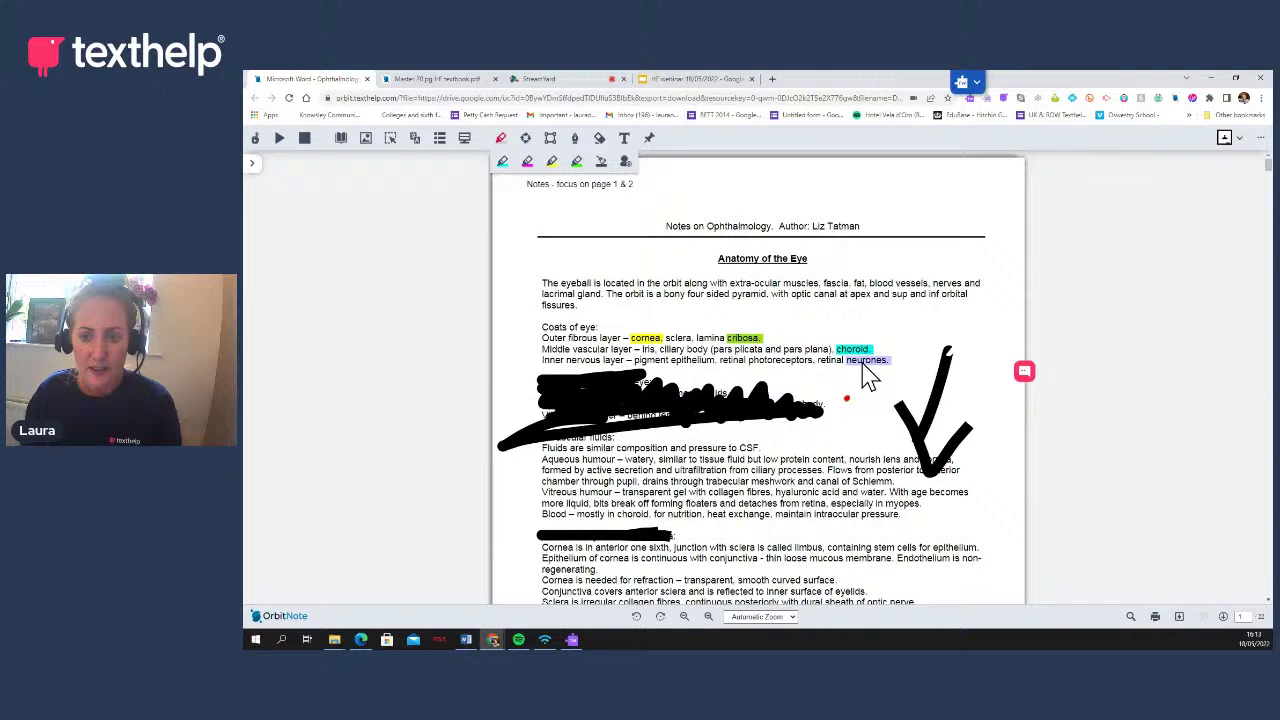
{"action": "left_click", "coordinate": [577, 163]}
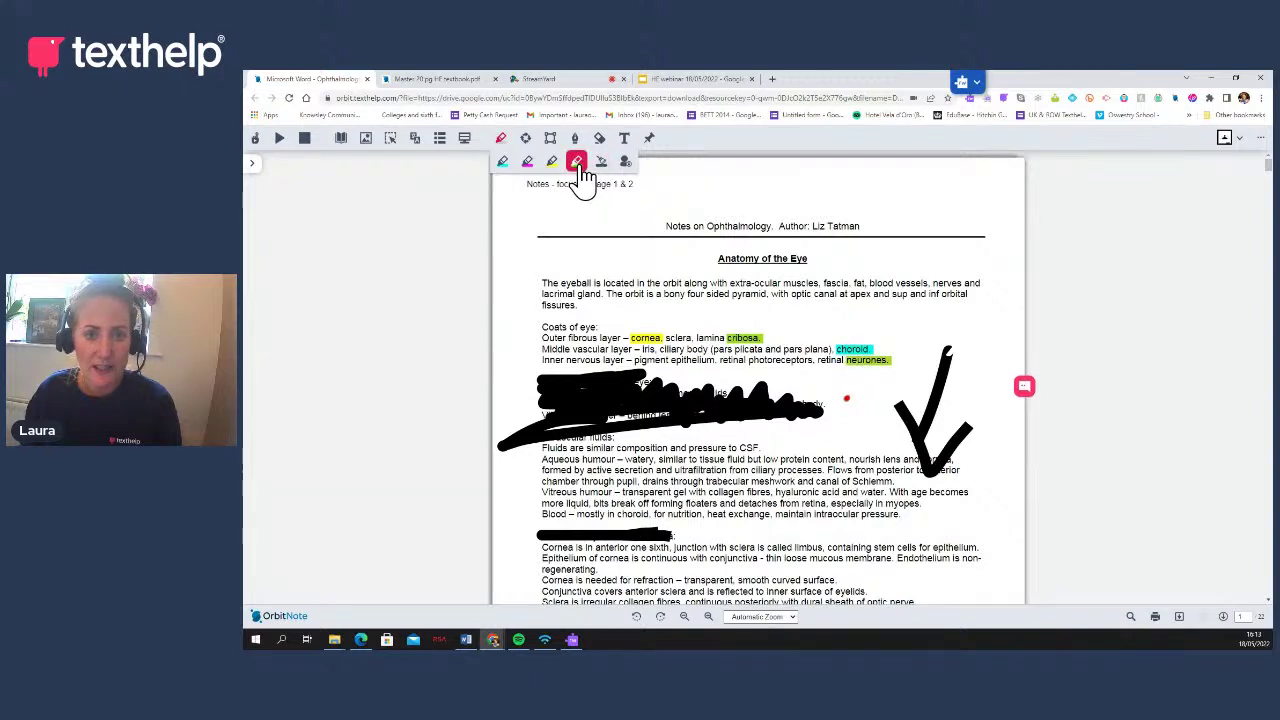
Generate a vocabulary list document from the highlighted words
{"action": "left_click", "coordinate": [440, 148]}
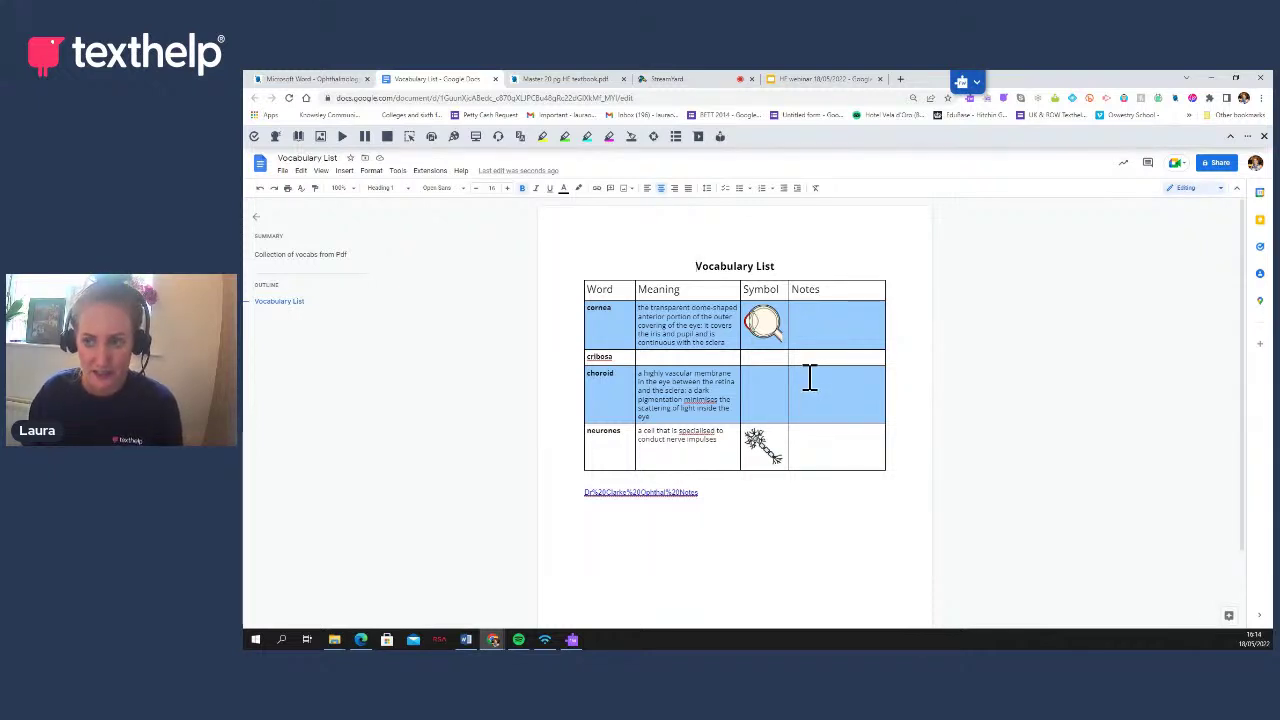
Check the viewer comments in StreamYard and bring up the "Master 20 pg HE textbook.pdf" document in OrbitNote
{"action": "left_click", "coordinate": [538, 80]}
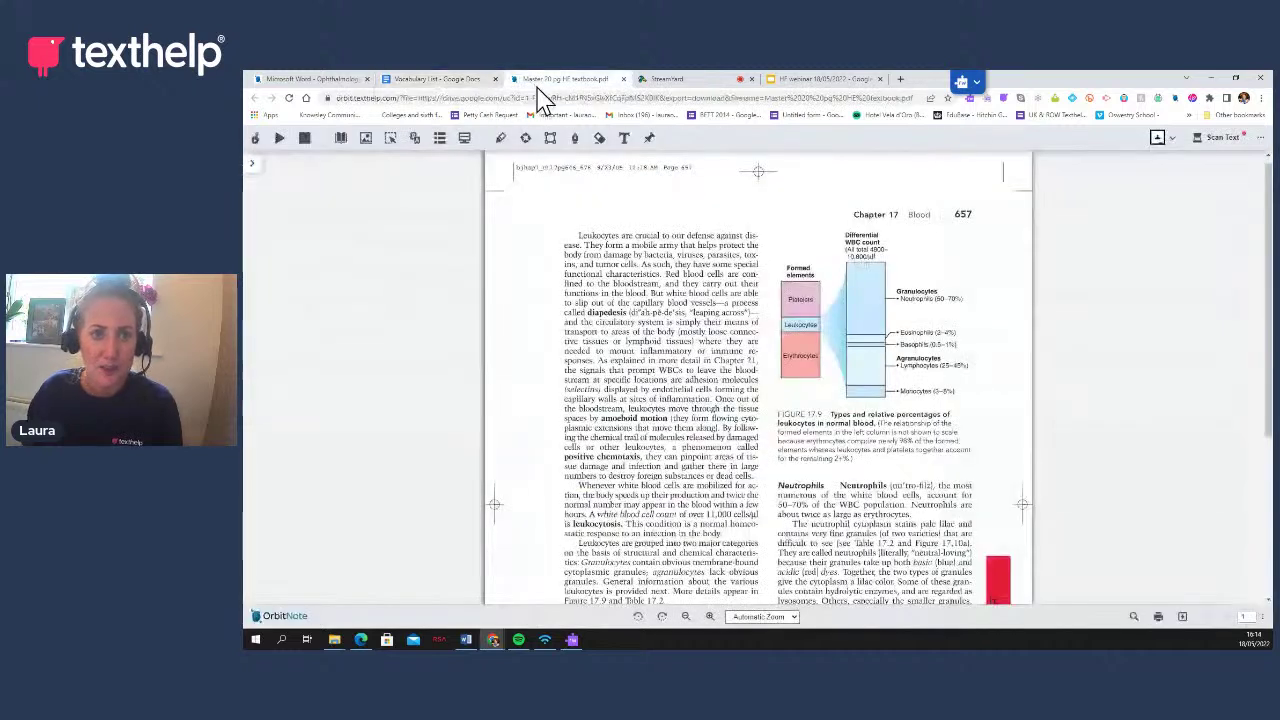
{"action": "left_click", "coordinate": [667, 80]}
{"action": "mouse_move", "coordinate": [1068, 346]}
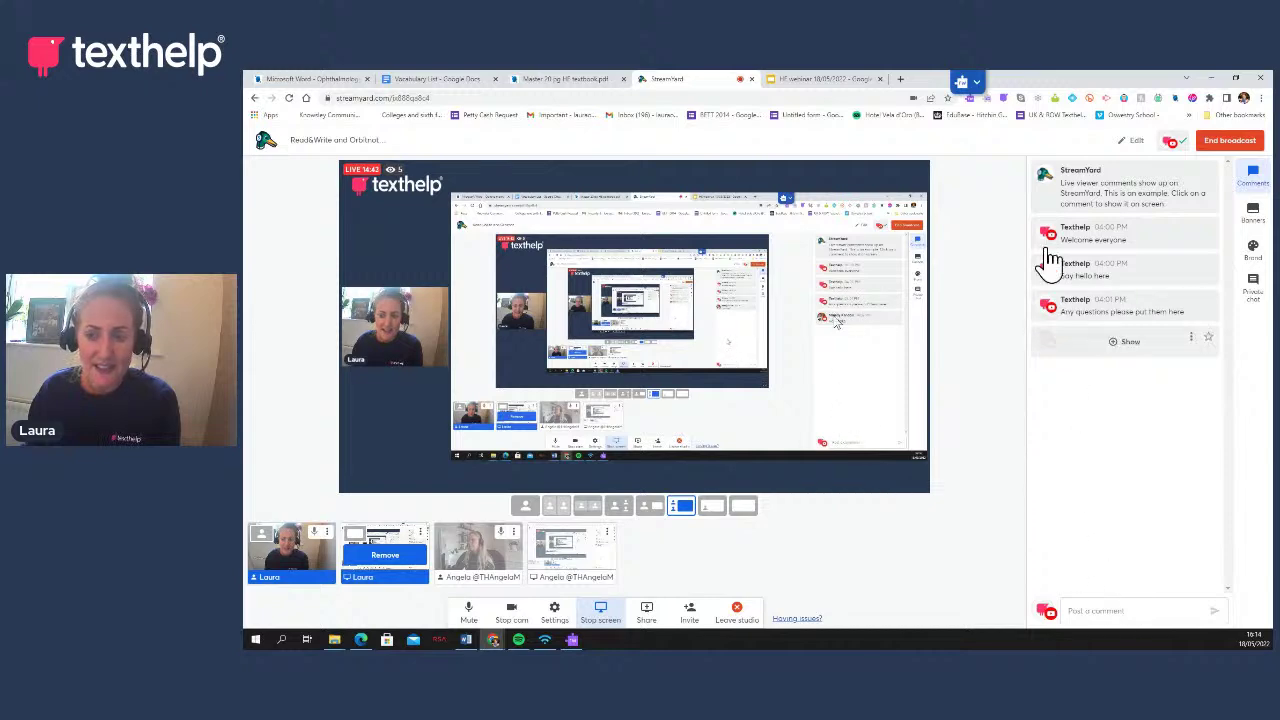
{"action": "left_click", "coordinate": [561, 82]}
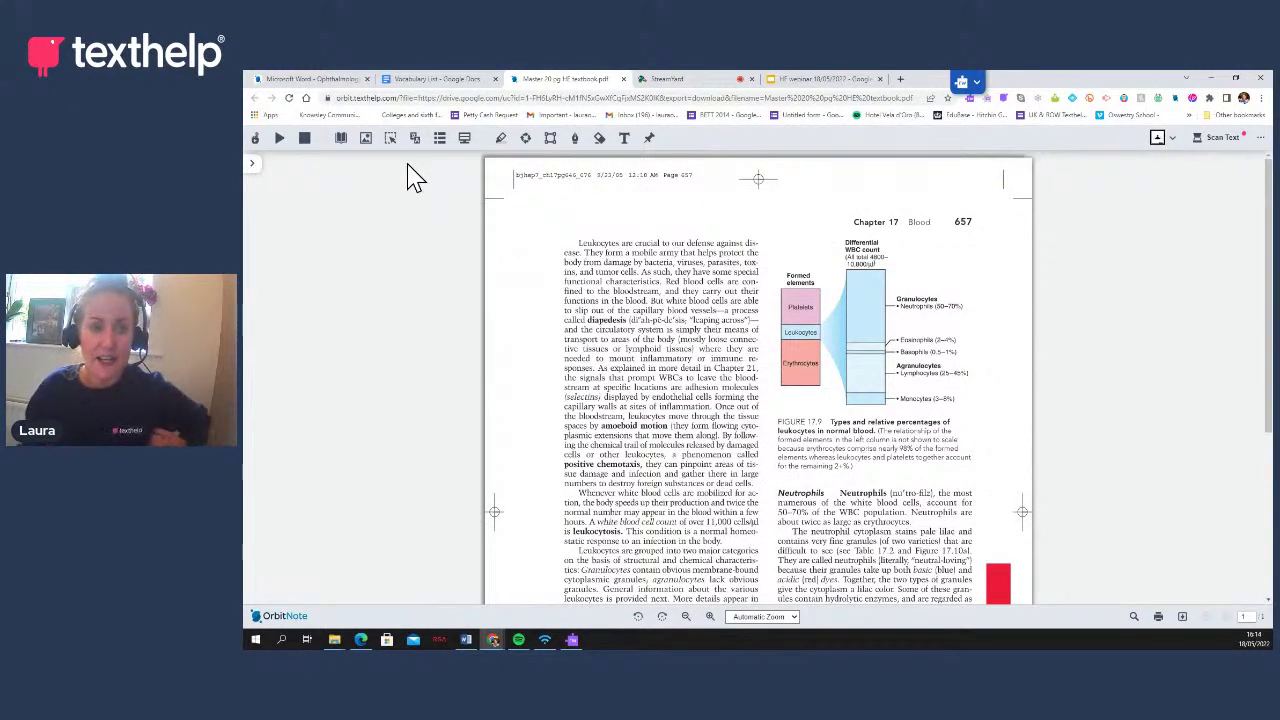
Switch to the PM101 Lecture Notes document in Word and expand the Read&Write toolbar
{"action": "left_click", "coordinate": [256, 139]}
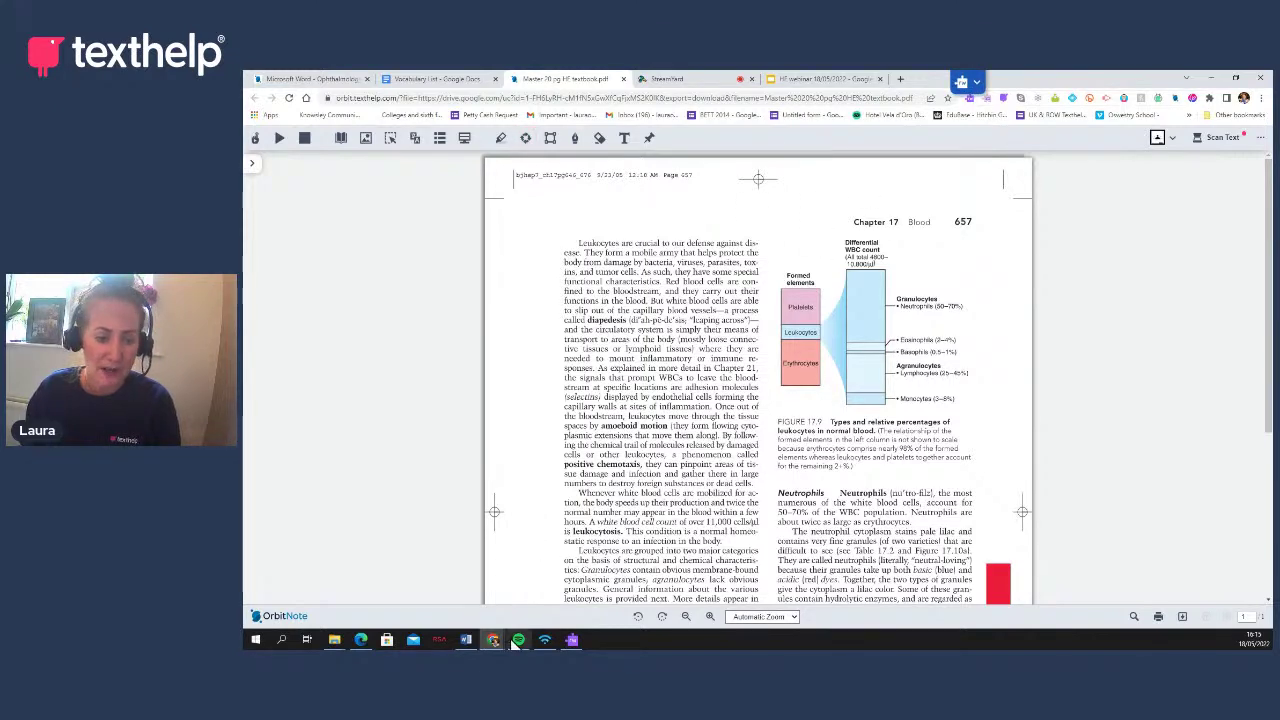
{"action": "left_click", "coordinate": [466, 639]}
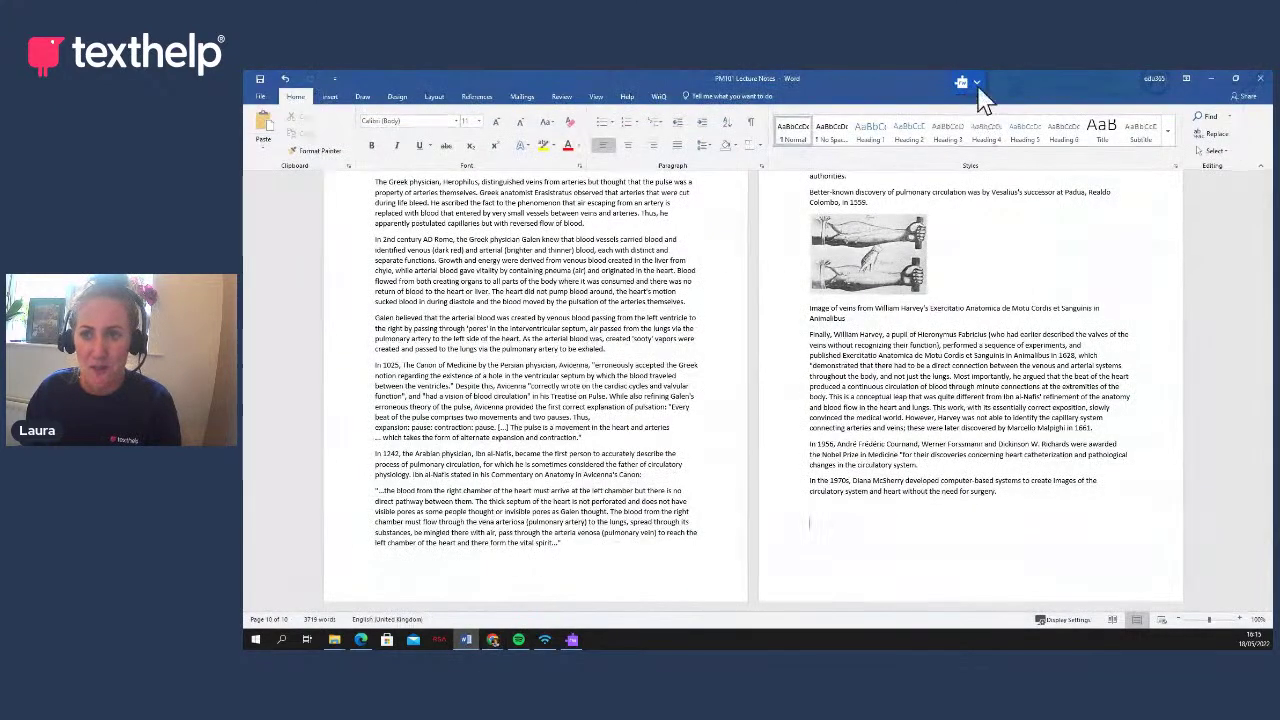
{"action": "left_click", "coordinate": [977, 84]}
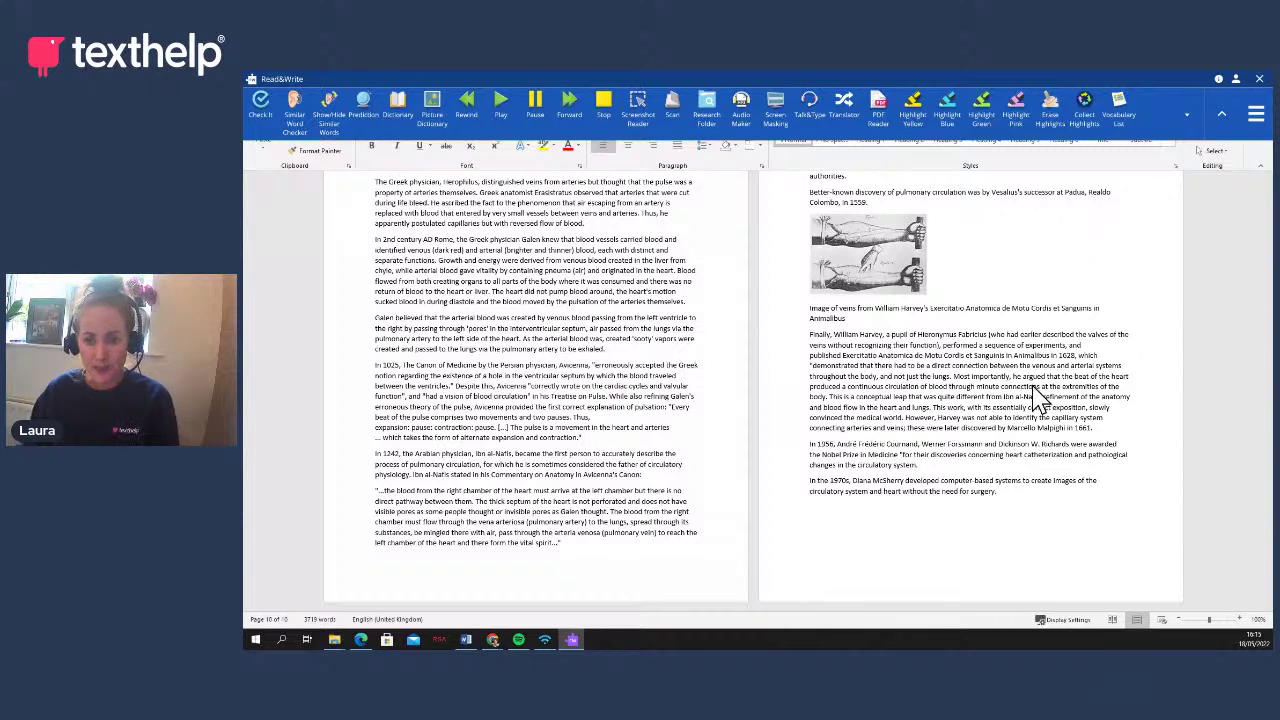
Capture the passage from "In the 6th century BCE" through "Ancient anatomists" as a new Research Folder note
{"action": "scroll", "coordinate": [1040, 398], "scroll_direction": "up", "scroll_amount": 2}
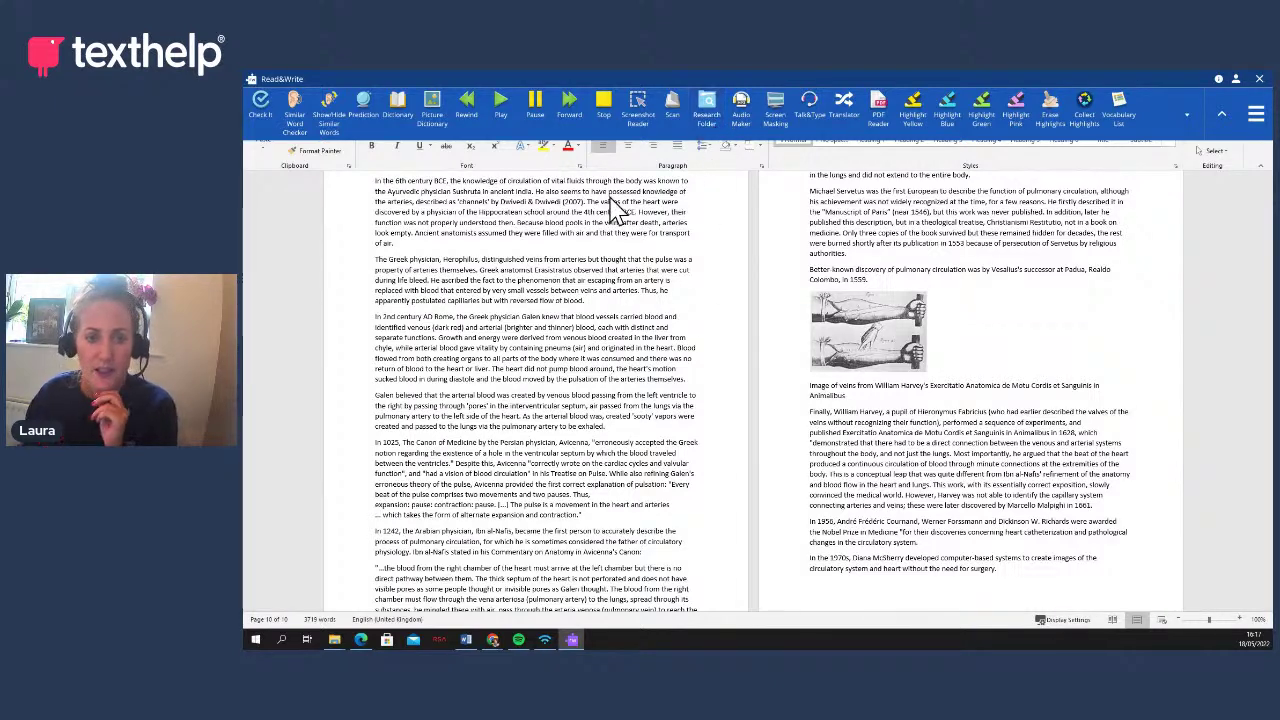
{"action": "scroll", "coordinate": [612, 465], "scroll_direction": "up", "scroll_amount": 2}
{"action": "scroll", "coordinate": [612, 465], "scroll_direction": "up", "scroll_amount": 1}
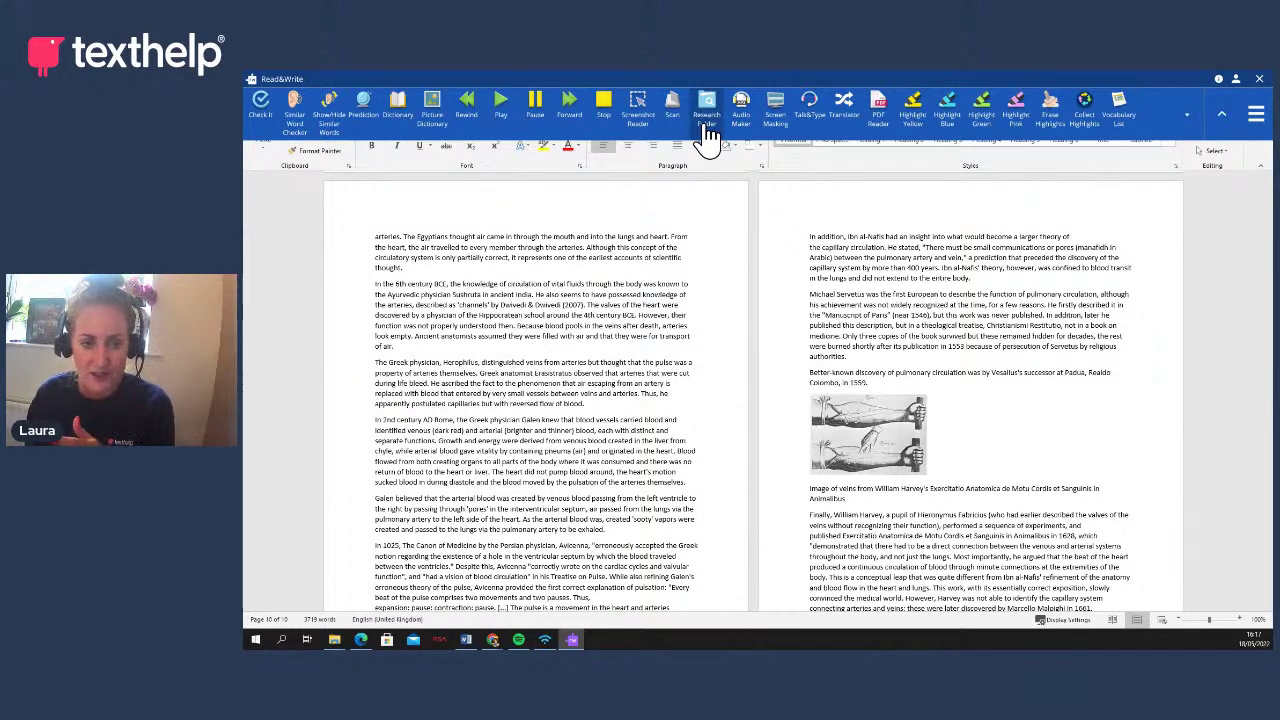
{"action": "left_click", "coordinate": [391, 288]}
{"action": "left_click_drag", "start_coordinate": [375, 284], "coordinate": [475, 341]}
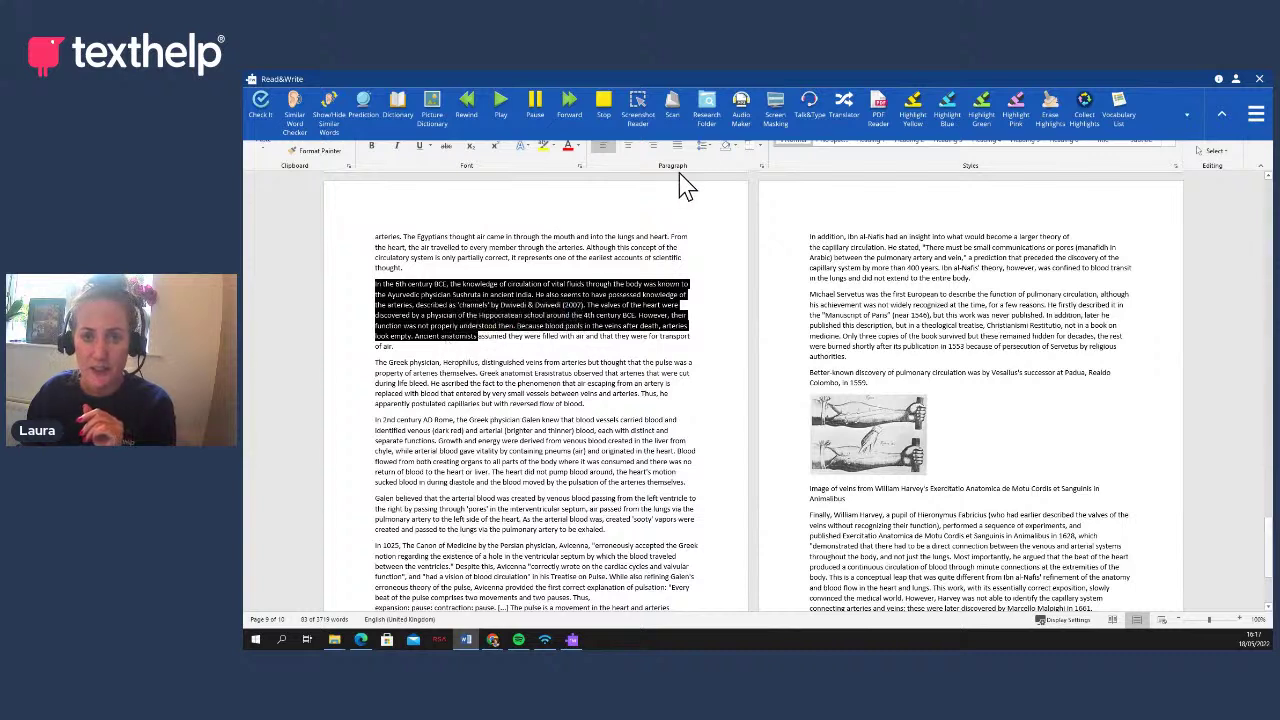
{"action": "left_click", "coordinate": [709, 122]}
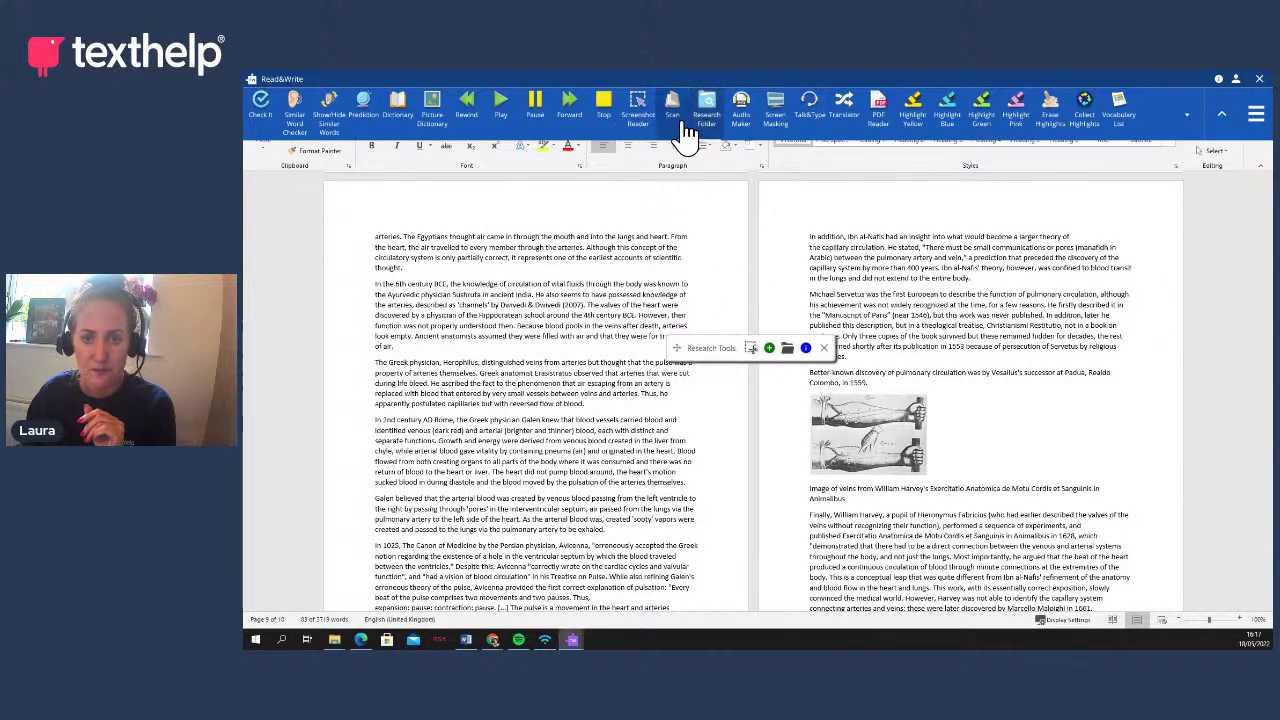
{"action": "left_click", "coordinate": [769, 348]}
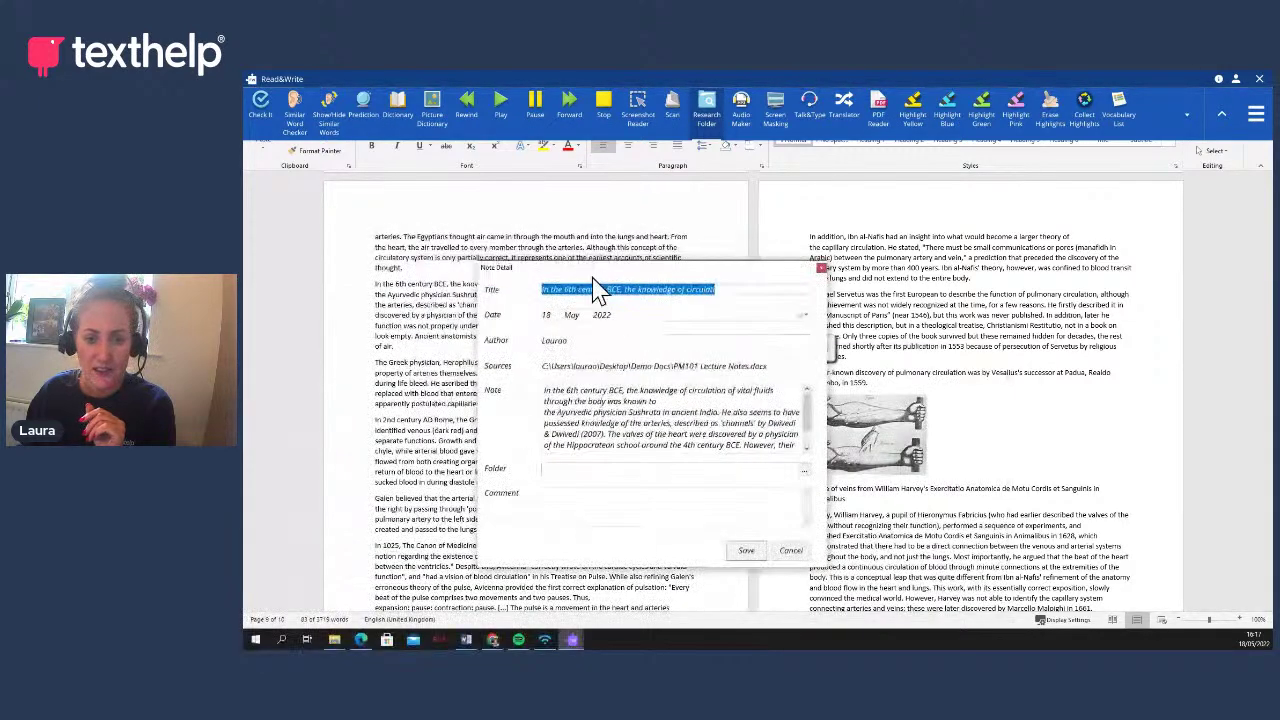
Create a research folder named Coursework and save the note in it
{"action": "left_click", "coordinate": [806, 474]}
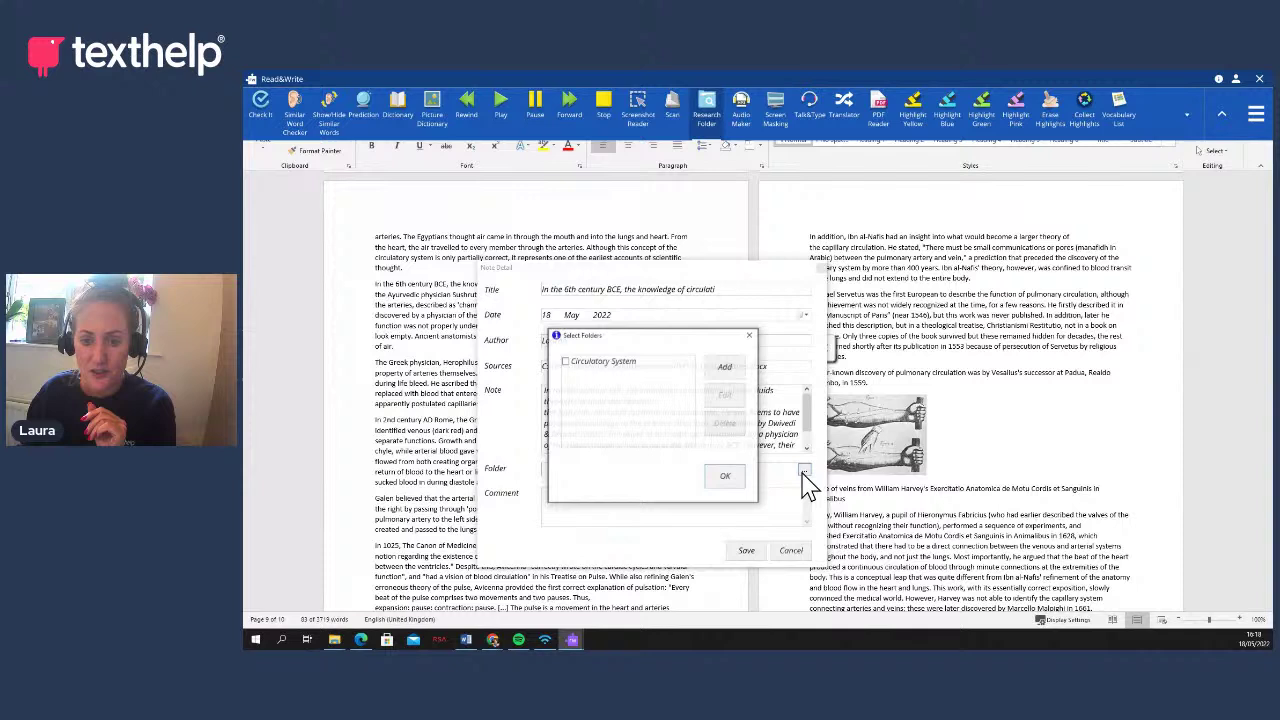
{"action": "left_click", "coordinate": [727, 378]}
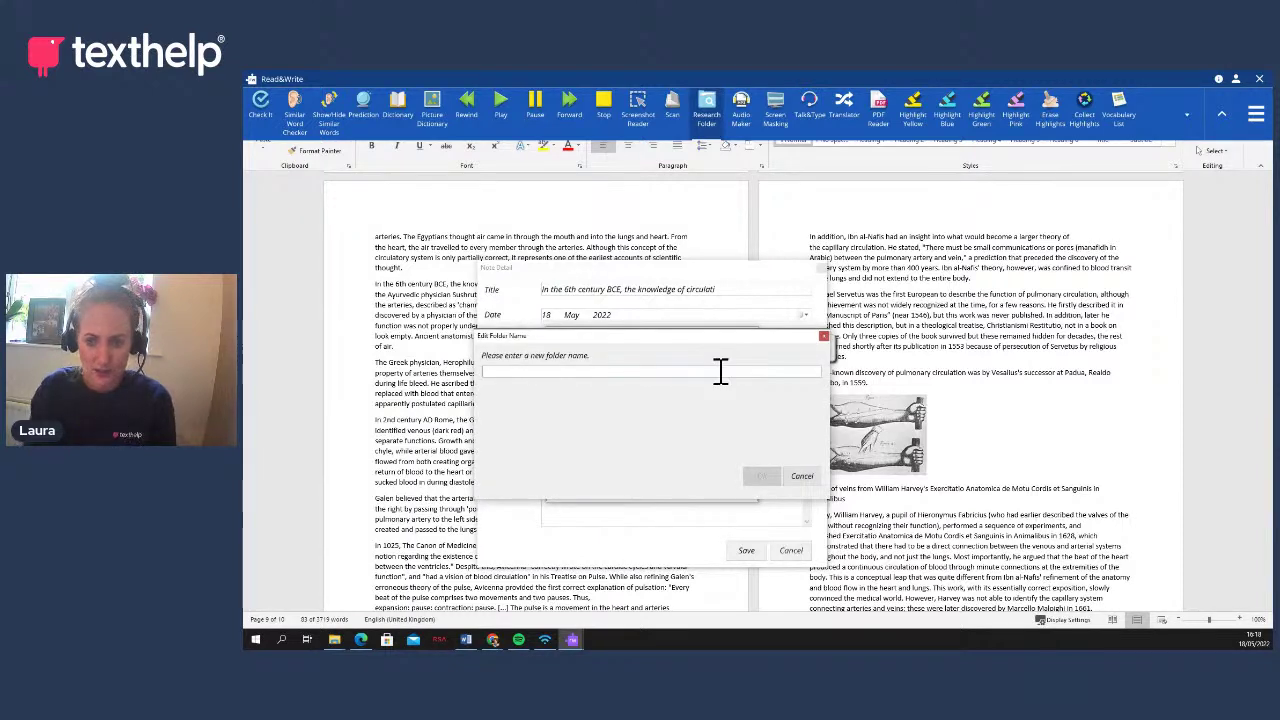
{"action": "type", "text": "Coursework"}
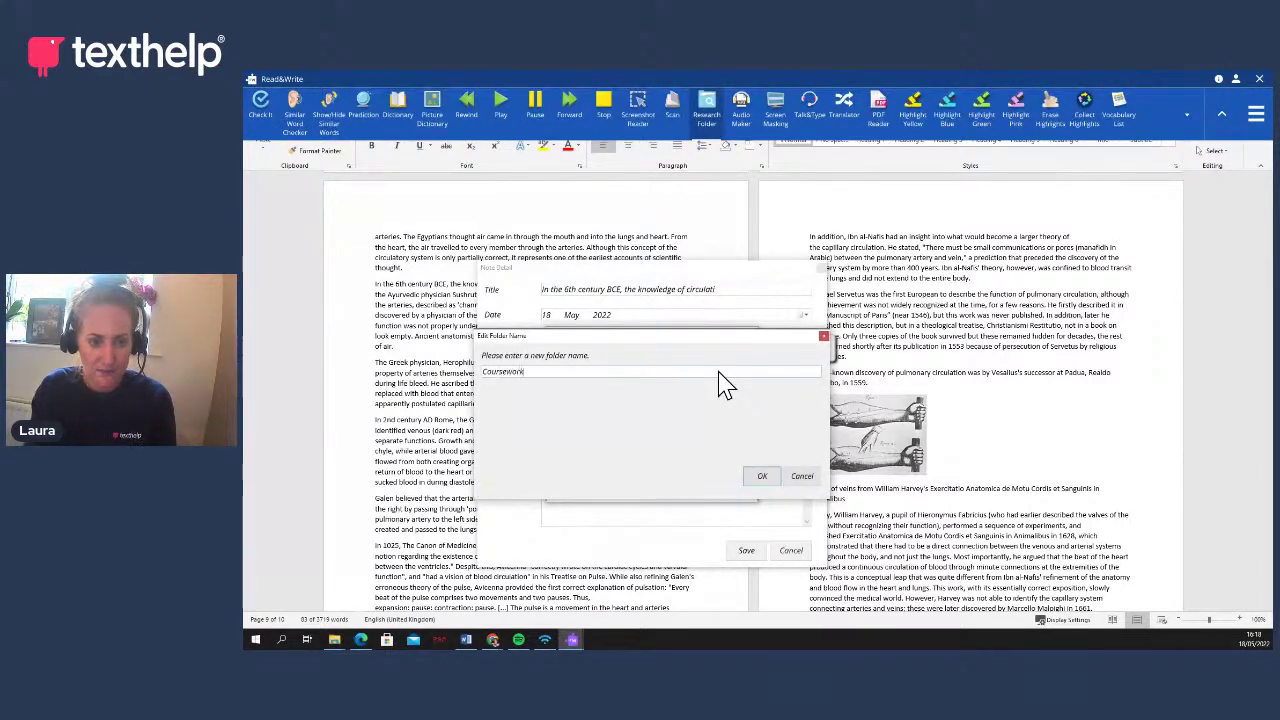
{"action": "left_click", "coordinate": [762, 477]}
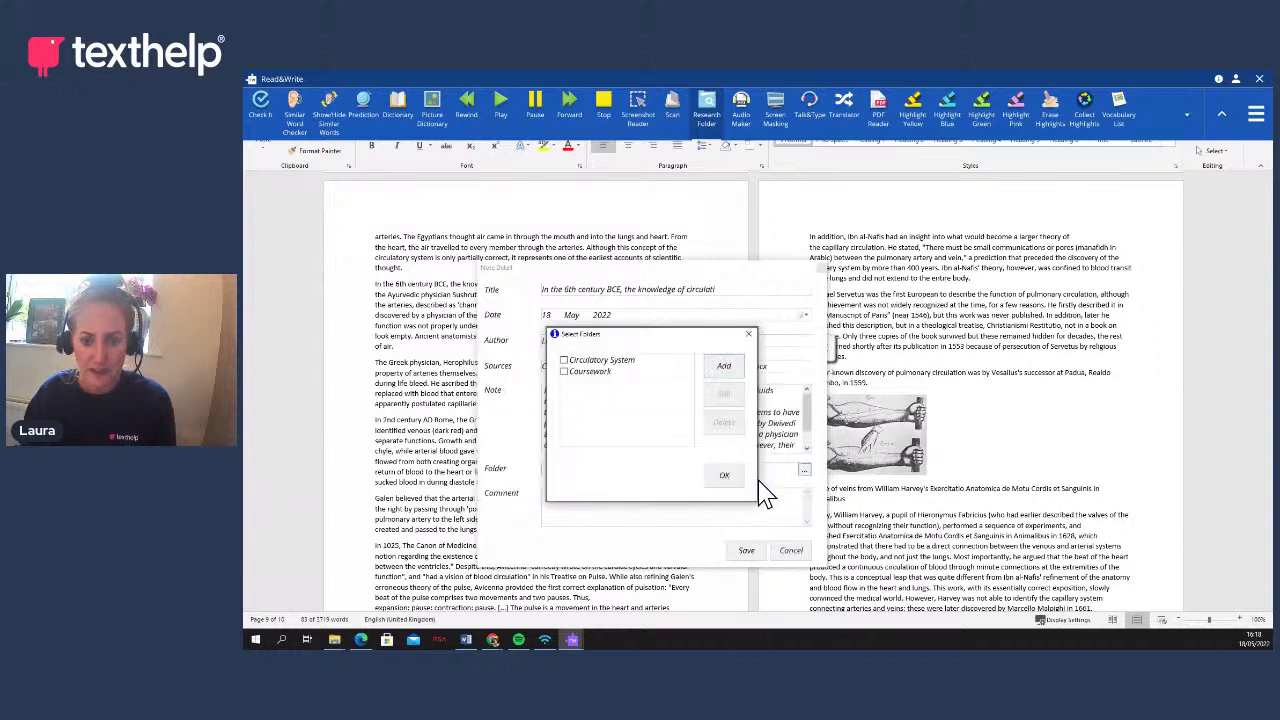
{"action": "left_click", "coordinate": [610, 372]}
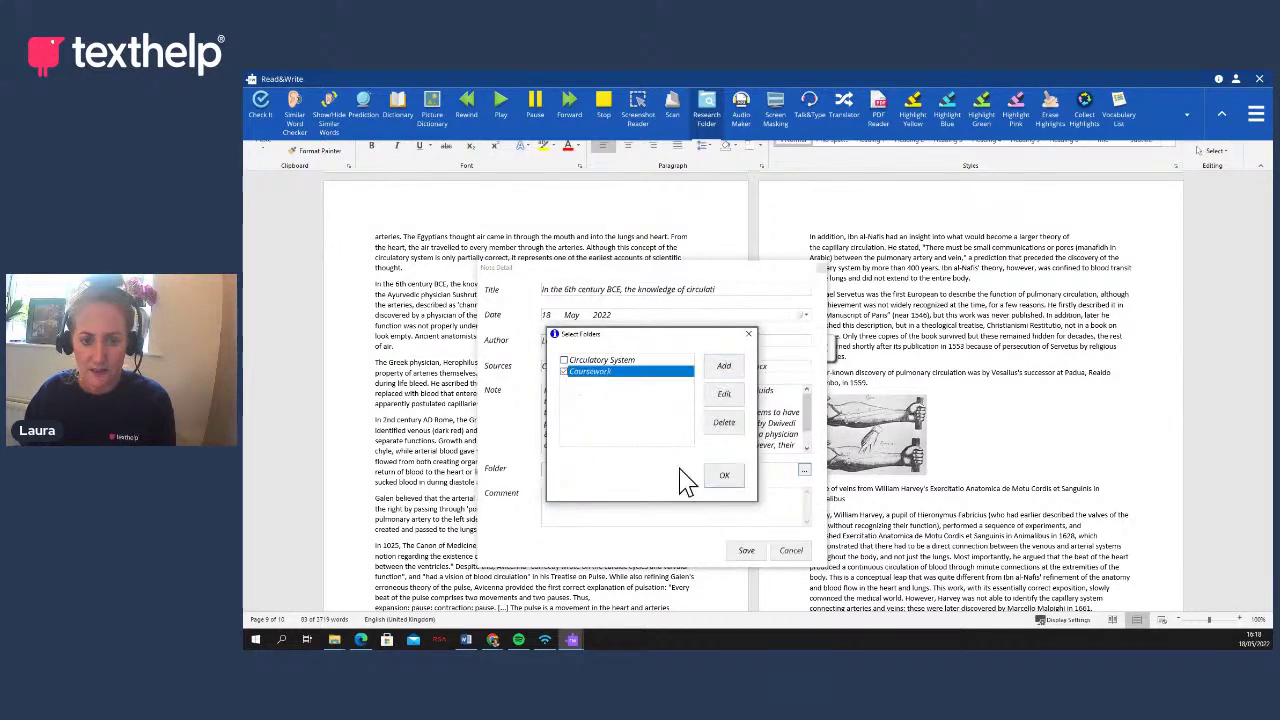
{"action": "left_click", "coordinate": [724, 487]}
{"action": "left_click", "coordinate": [756, 553]}
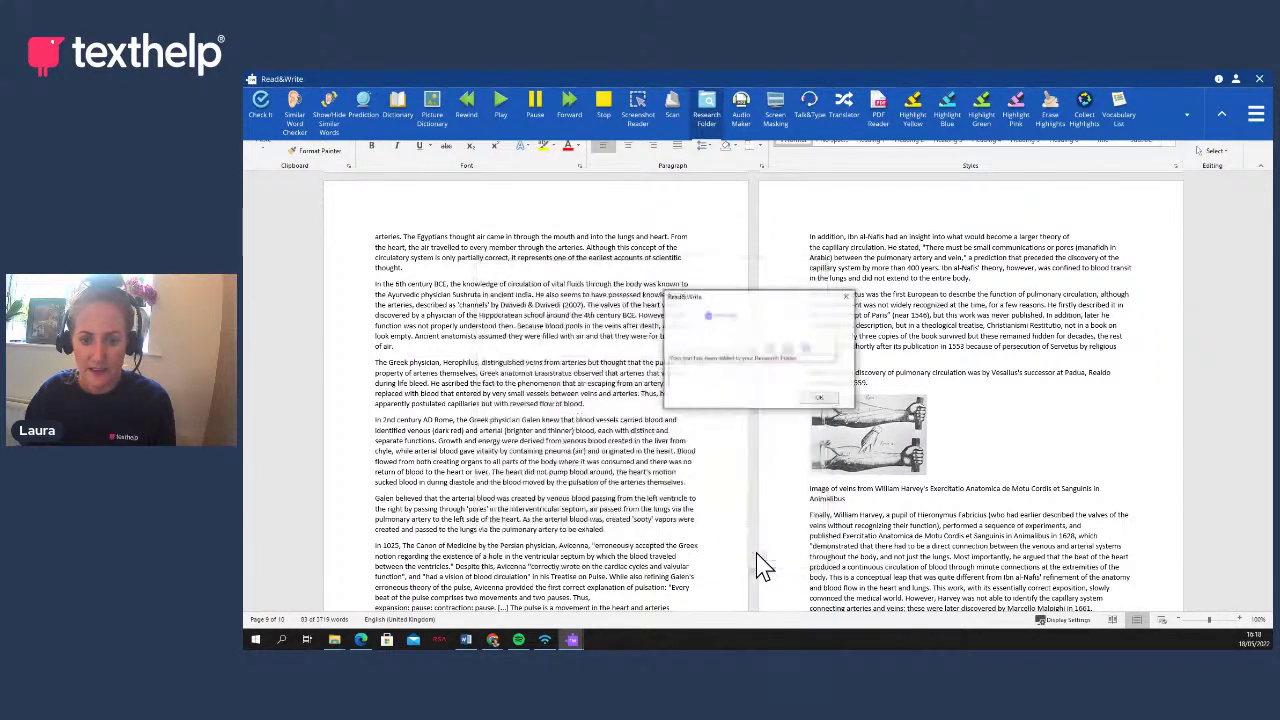
{"action": "left_click", "coordinate": [817, 397]}
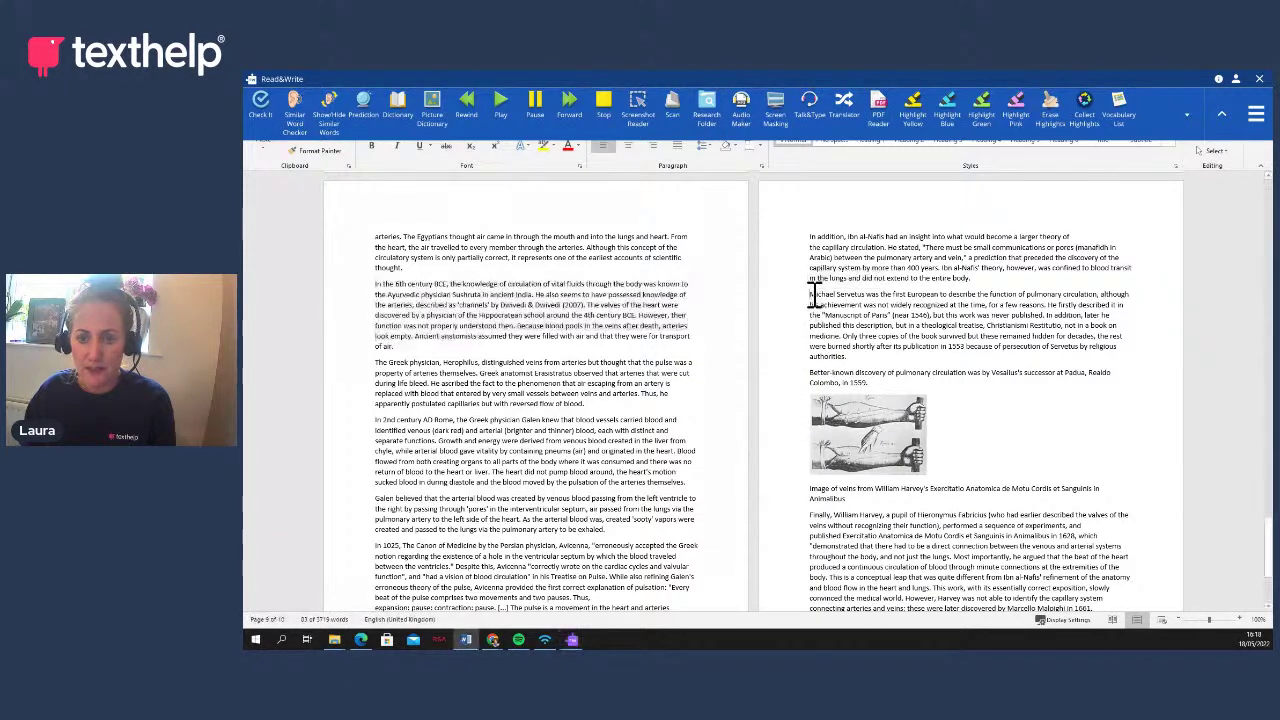
Save the paragraph about Michael Servetus as a Research Folder note in the Coursework folder
{"action": "left_click_drag", "start_coordinate": [810, 294], "coordinate": [855, 346]}
{"action": "left_click", "coordinate": [706, 110]}
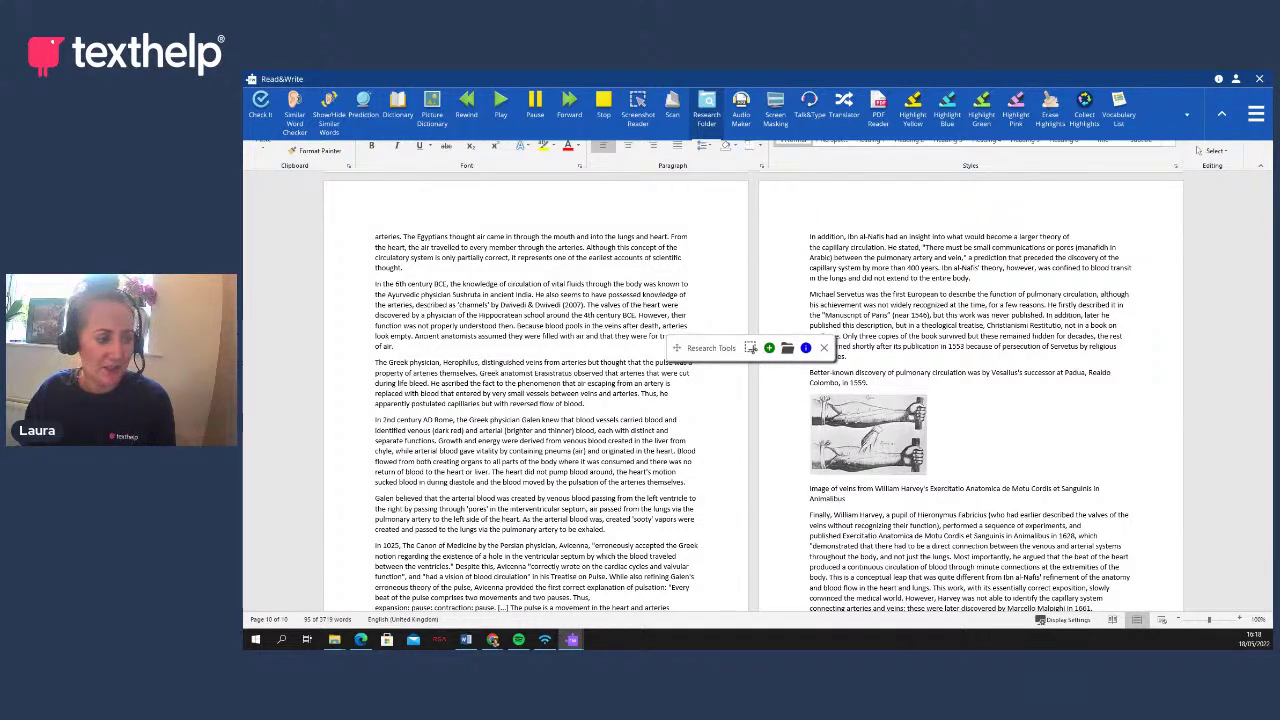
{"action": "left_click", "coordinate": [769, 347]}
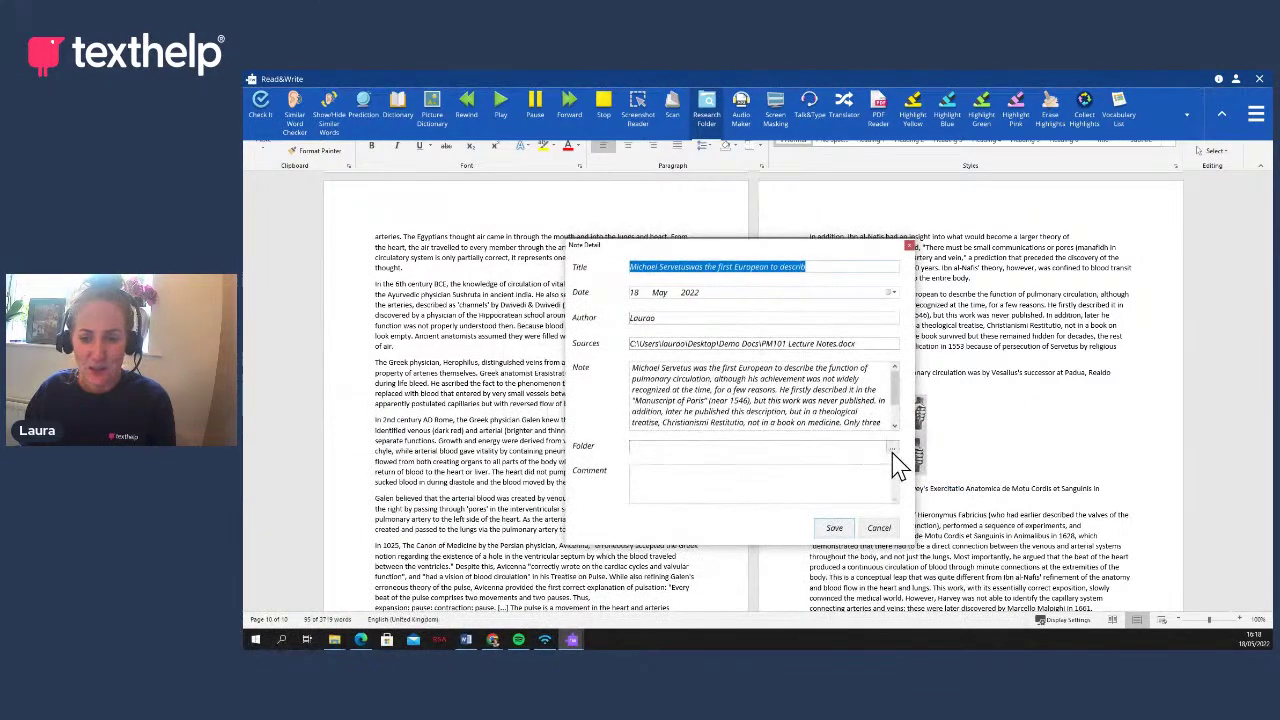
{"action": "left_click", "coordinate": [893, 450]}
{"action": "left_click", "coordinate": [653, 348]}
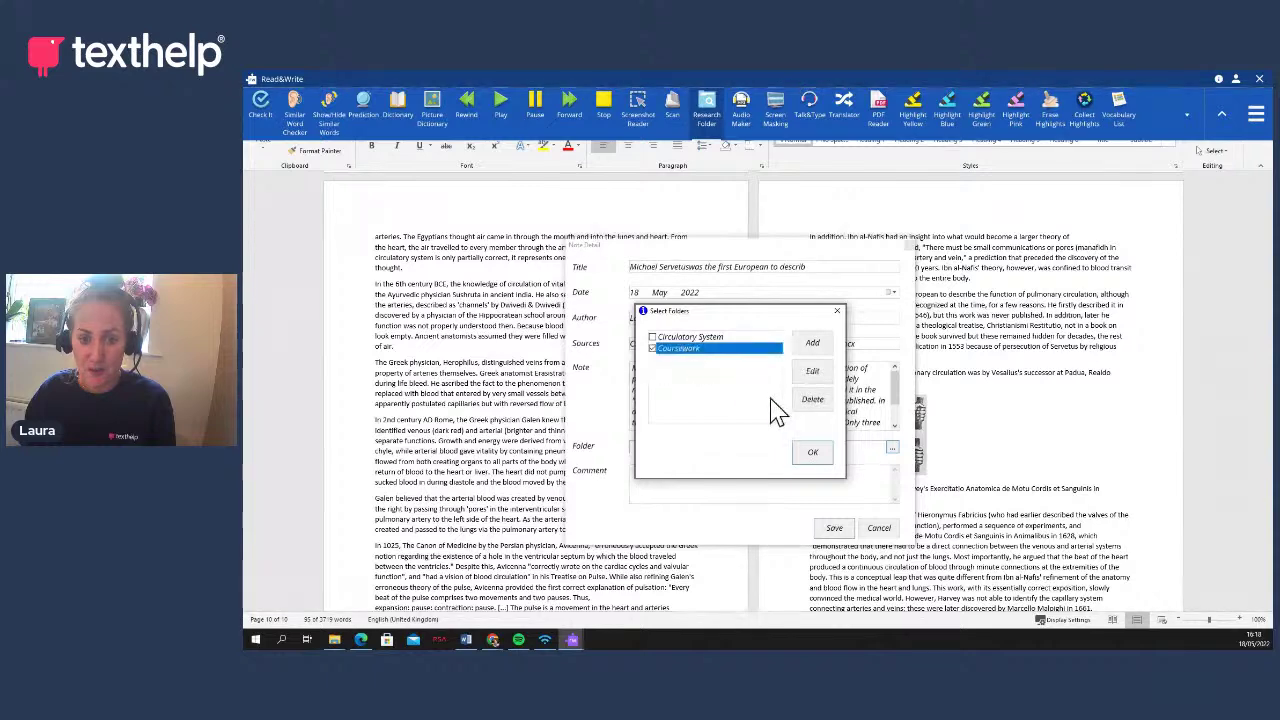
{"action": "left_click", "coordinate": [812, 452]}
{"action": "left_click", "coordinate": [836, 529]}
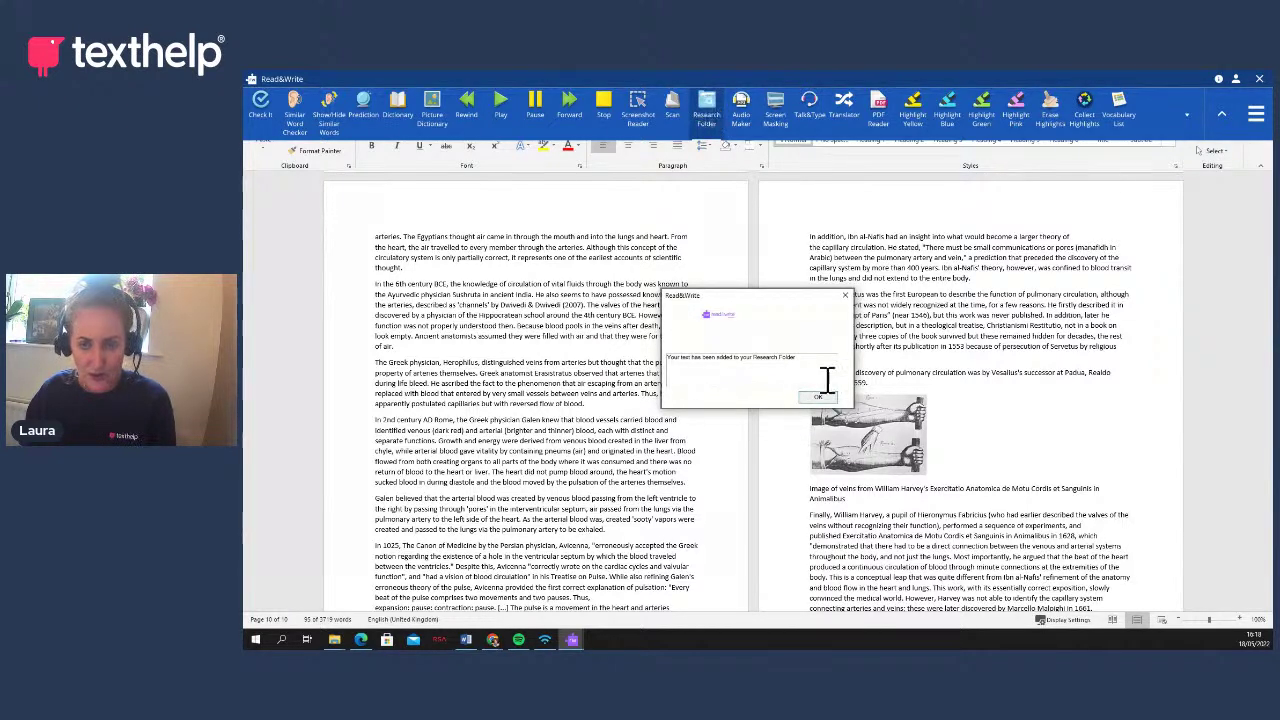
{"action": "left_click", "coordinate": [817, 397]}
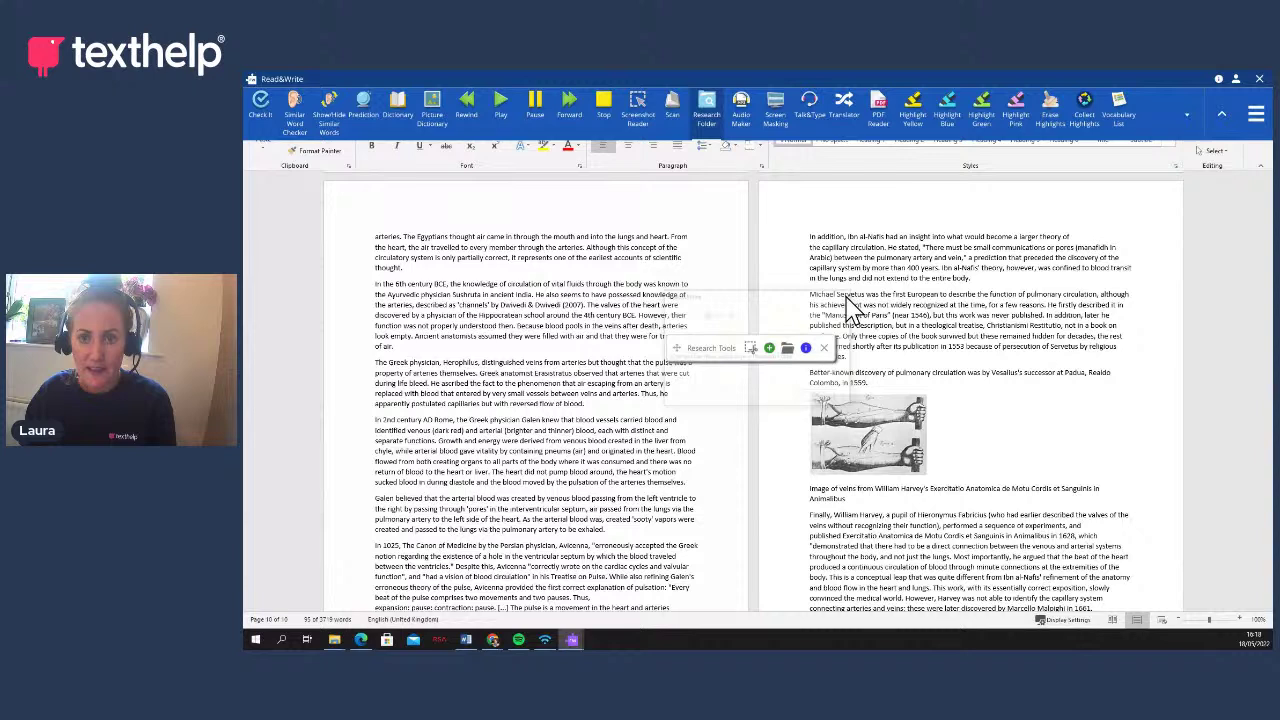
Open the Research Folder, examine the Circulatory System and Coursework notes, and view the "My Image 1" note
{"action": "left_click", "coordinate": [788, 350]}
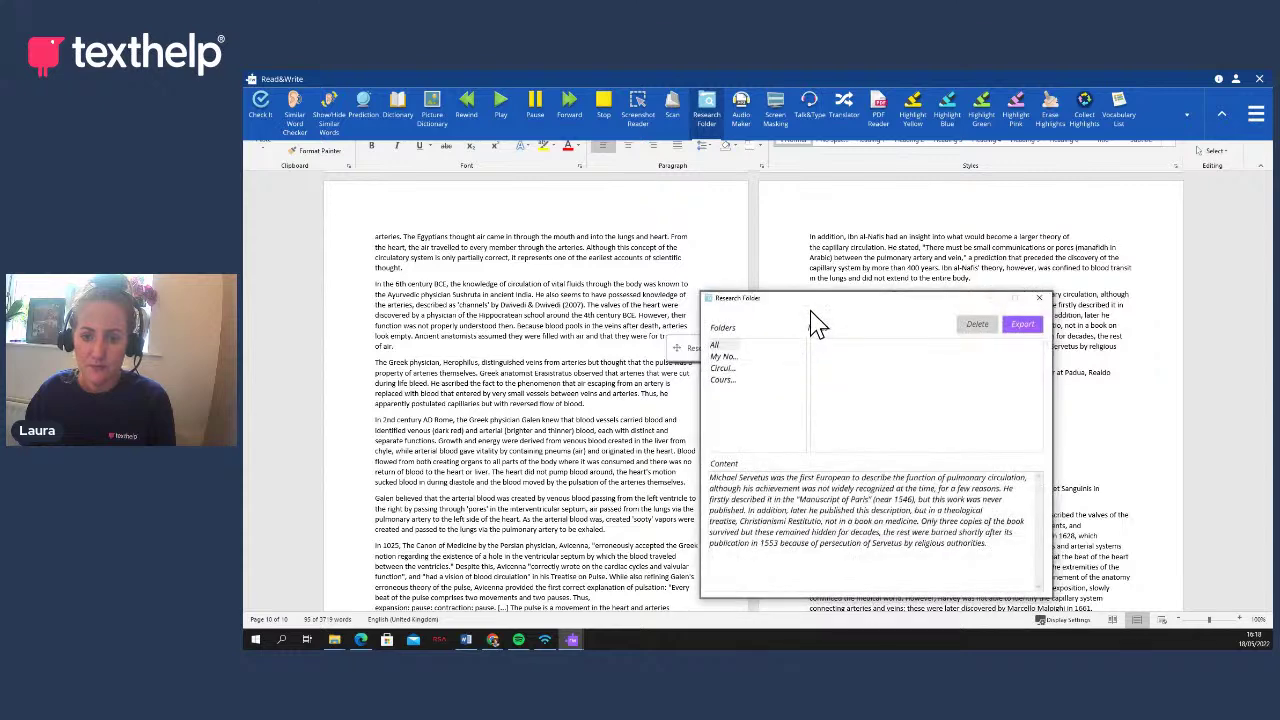
{"action": "left_click", "coordinate": [551, 299]}
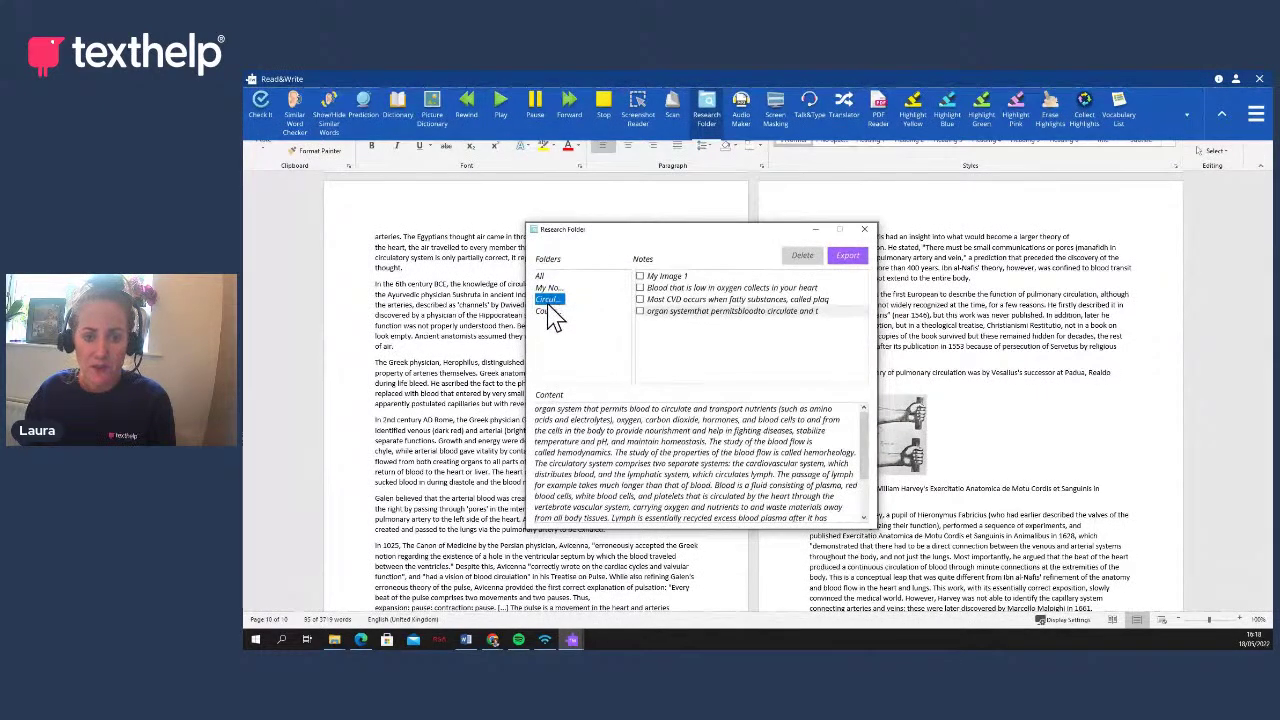
{"action": "left_click", "coordinate": [548, 311]}
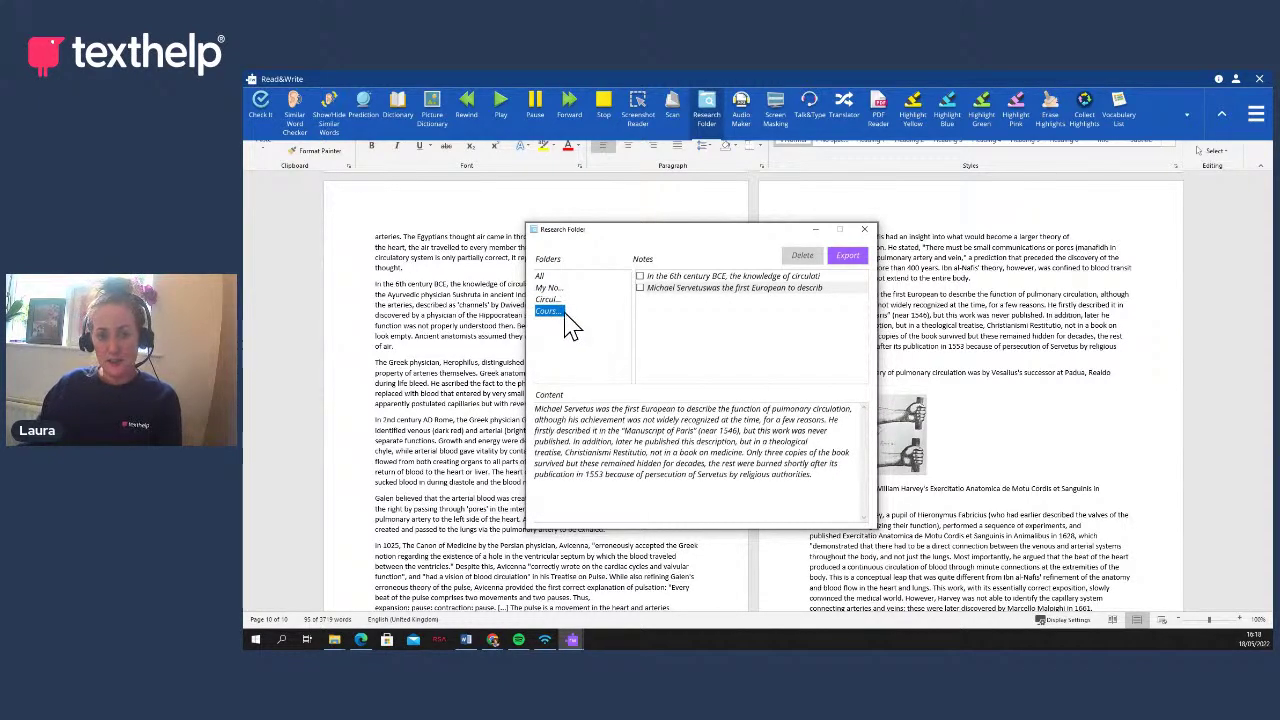
{"action": "left_click", "coordinate": [548, 299]}
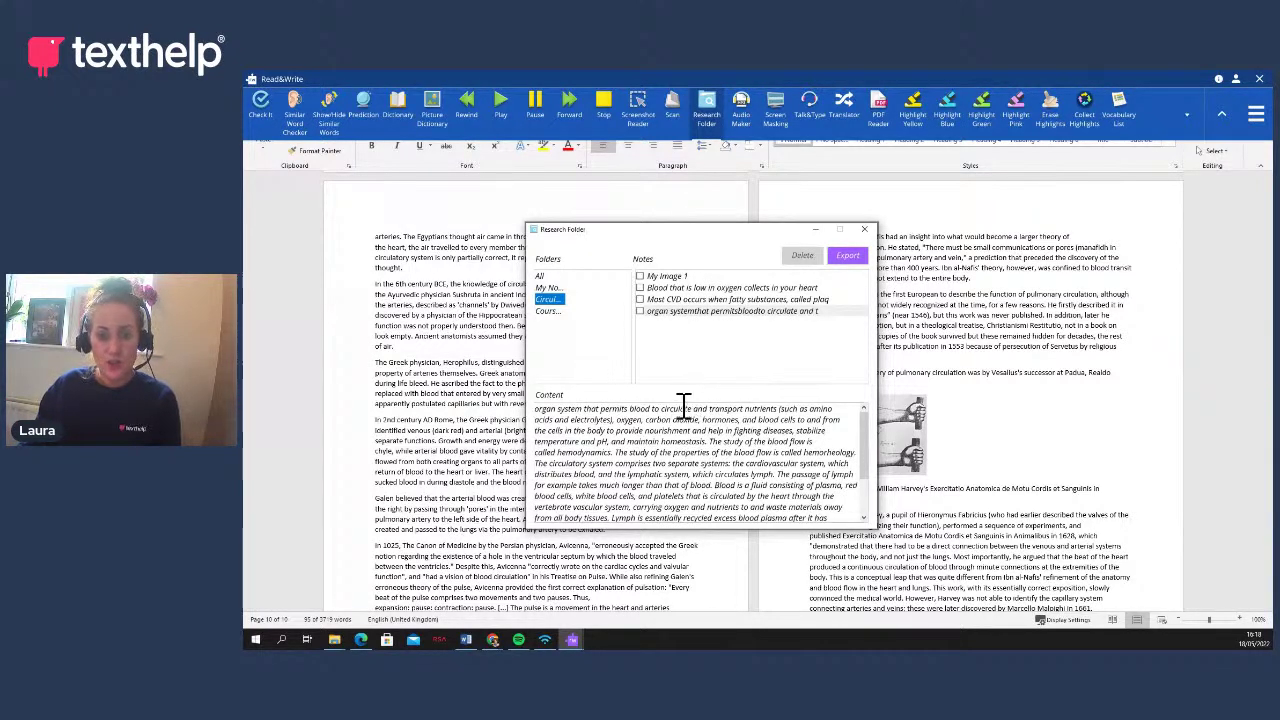
{"action": "left_click", "coordinate": [679, 280]}
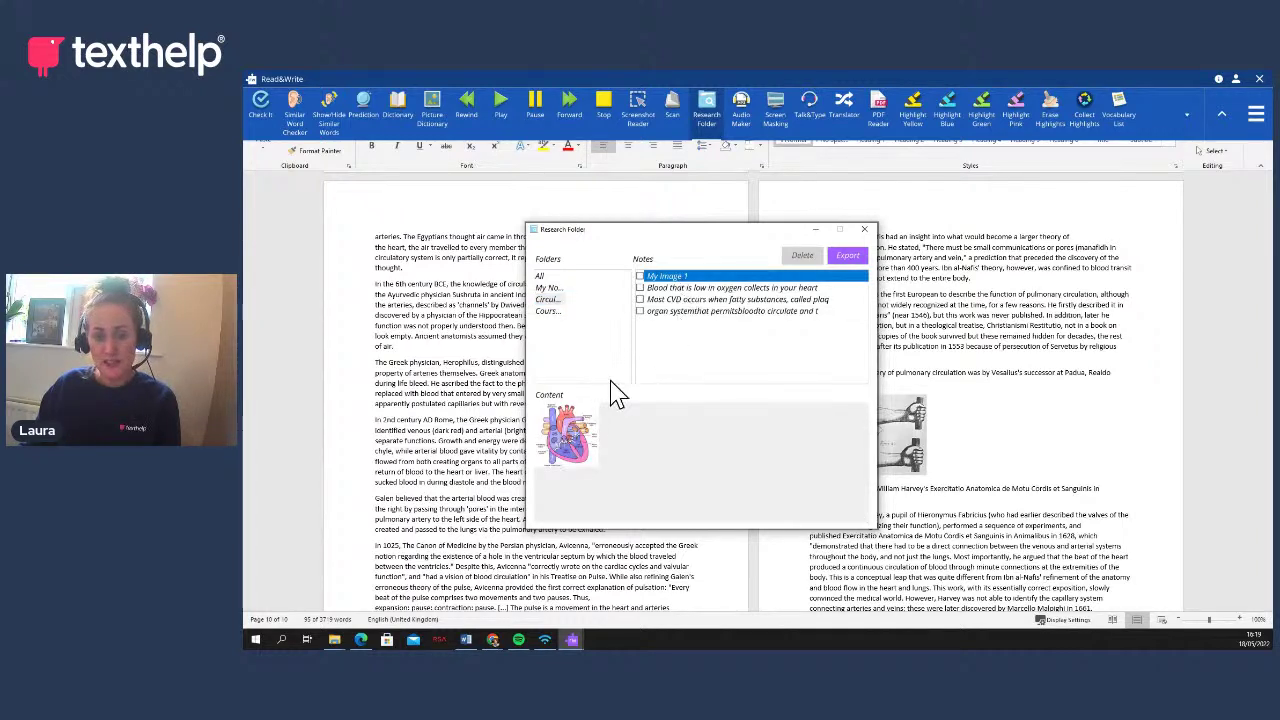
Export the Circulatory System folder's notes to a Word document and look through the exported notes and references
{"action": "left_click", "coordinate": [845, 257]}
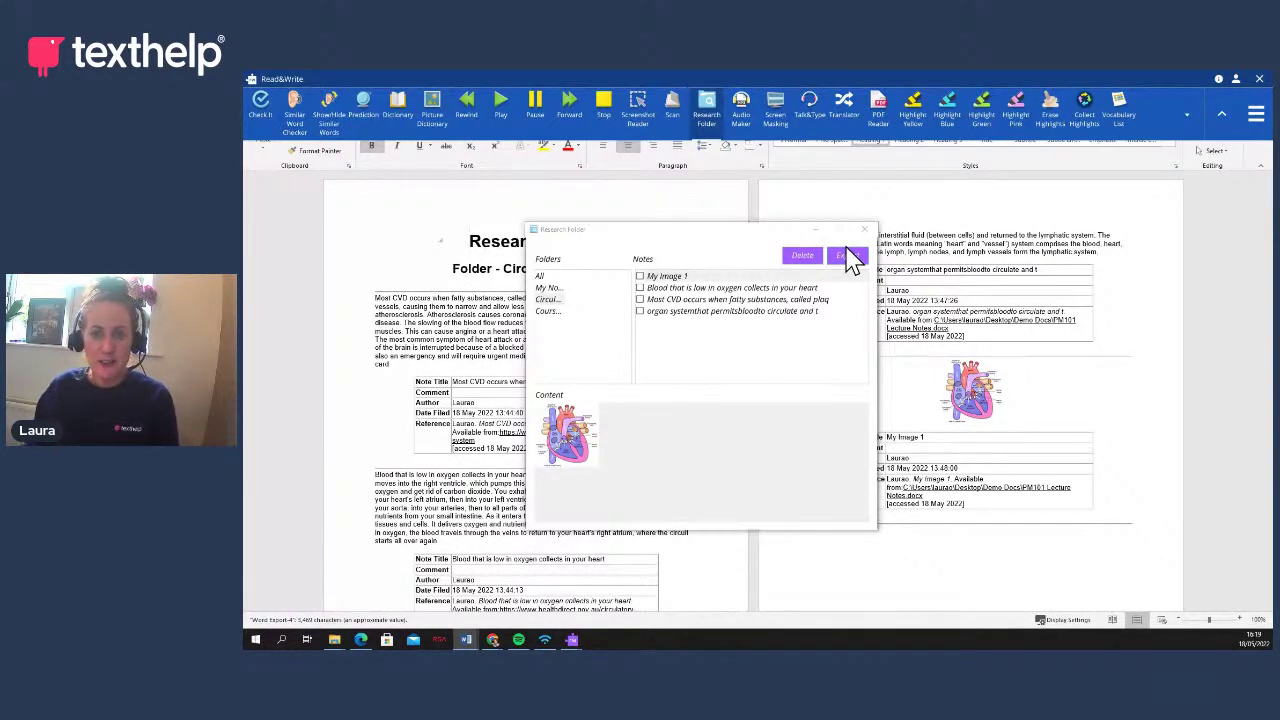
{"action": "left_click", "coordinate": [864, 229]}
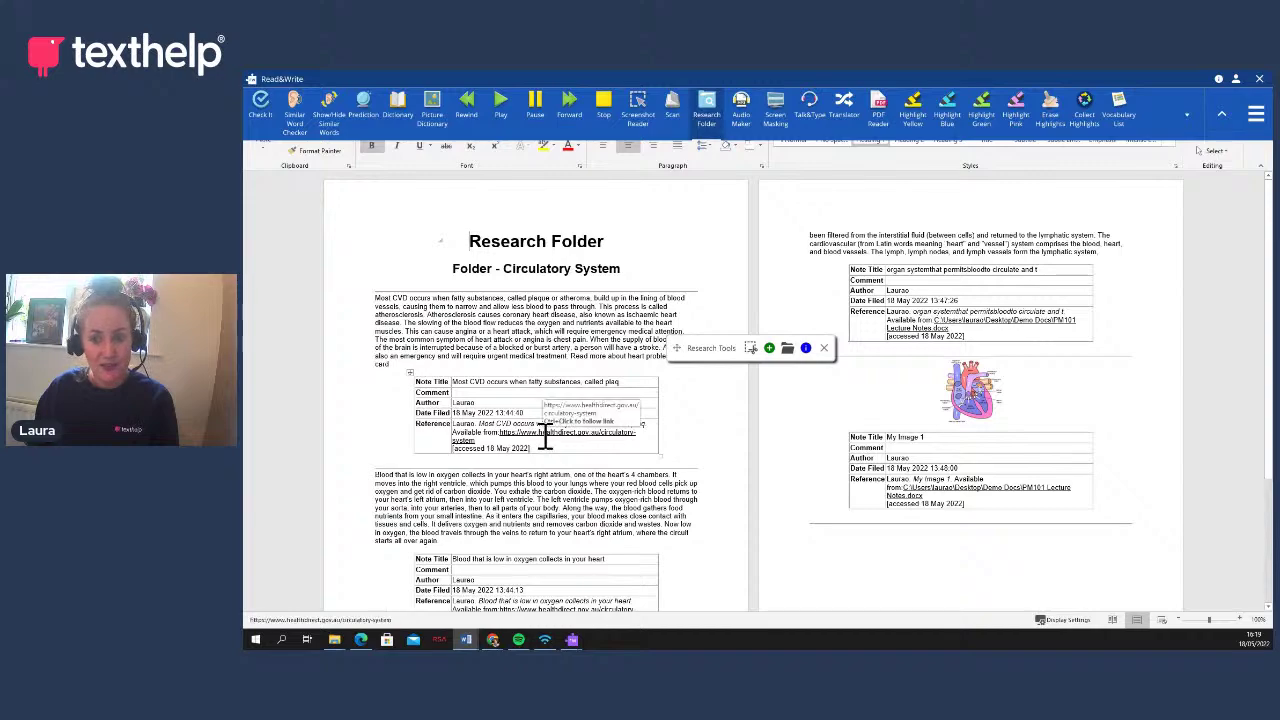
{"action": "scroll", "coordinate": [564, 476], "scroll_direction": "down", "scroll_amount": 1}
{"action": "scroll", "coordinate": [564, 476], "scroll_direction": "down", "scroll_amount": 5}
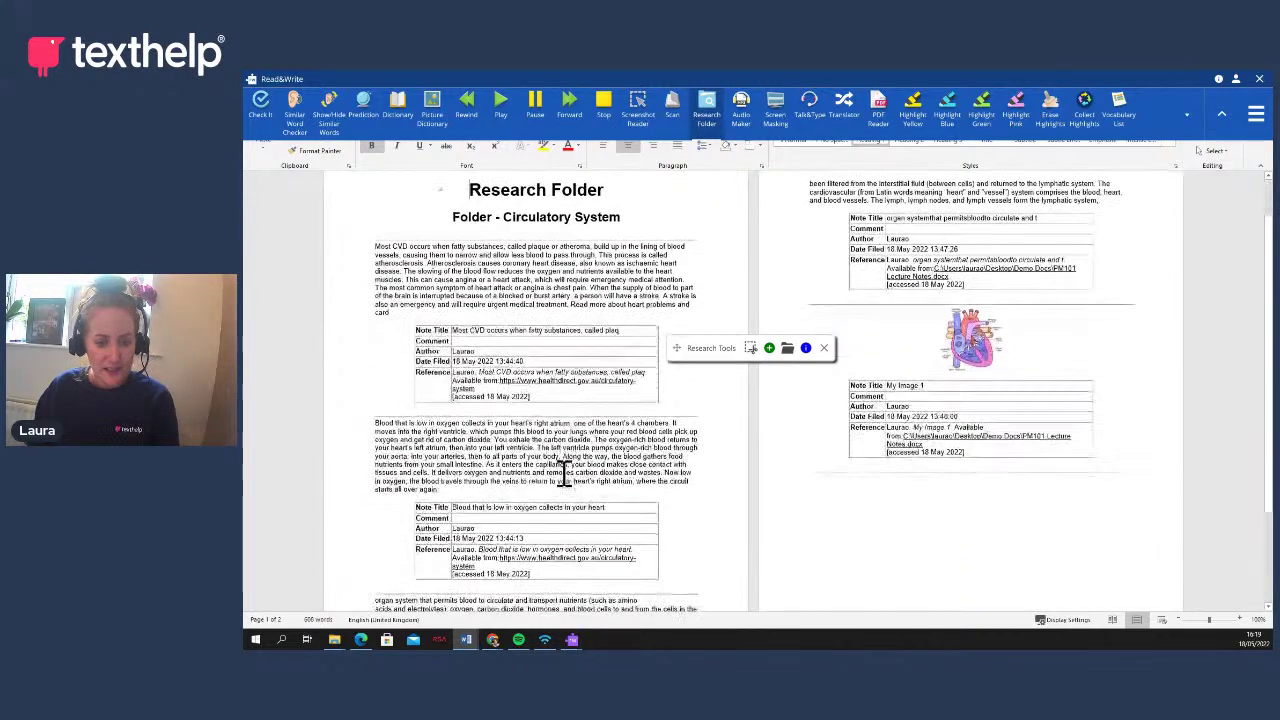
{"action": "scroll", "coordinate": [564, 476], "scroll_direction": "up", "scroll_amount": 4}
{"action": "scroll", "coordinate": [543, 490], "scroll_direction": "up", "scroll_amount": 3}
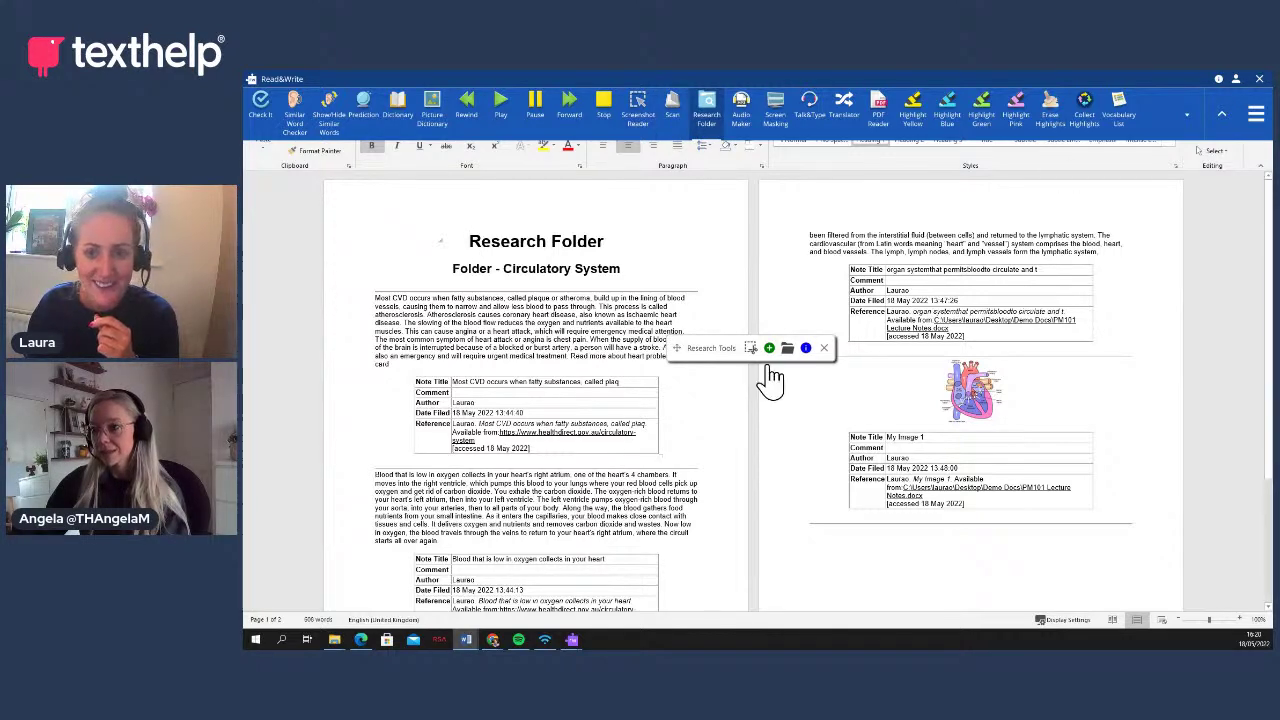
{"action": "left_click", "coordinate": [823, 347]}
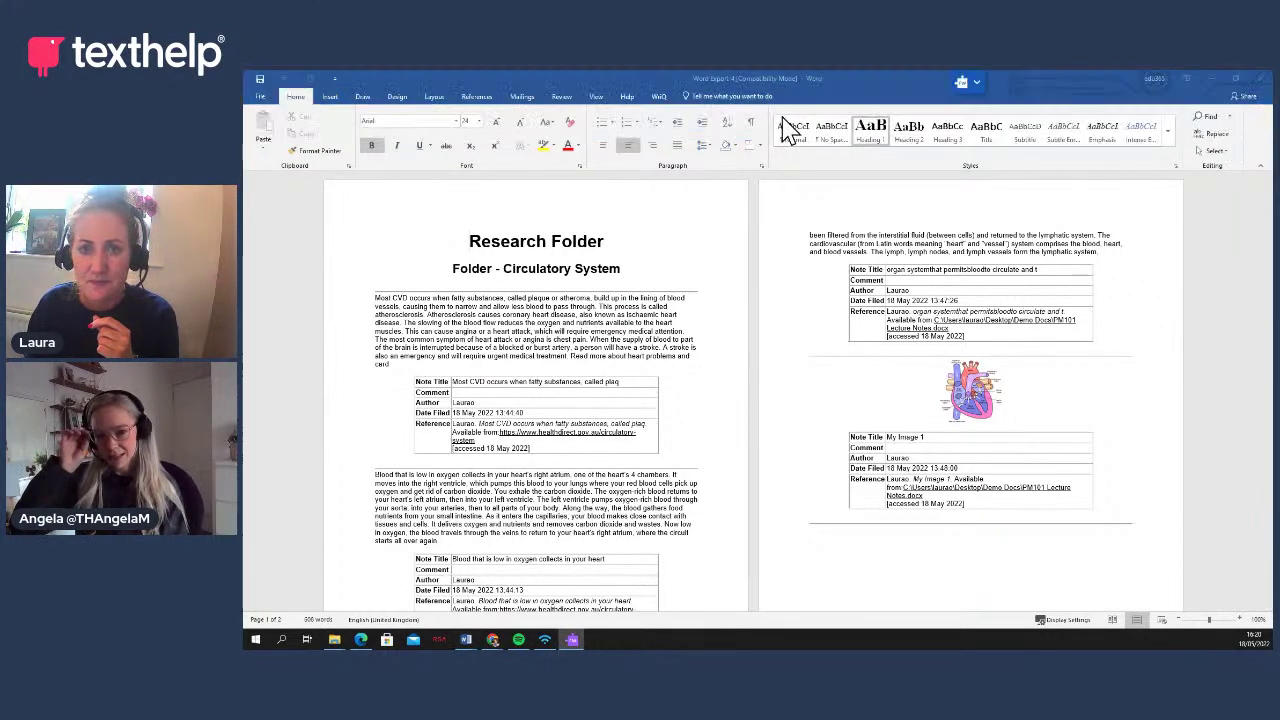
{"action": "left_click", "coordinate": [1212, 80]}
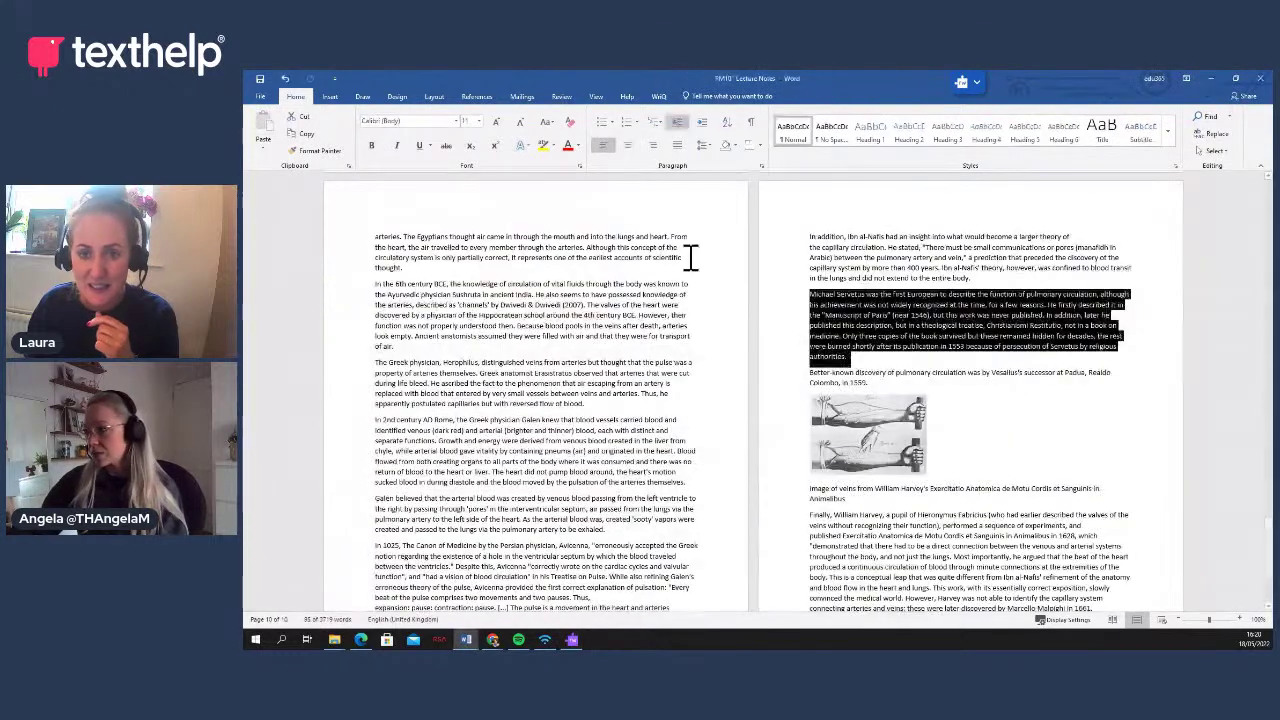
Switch to Chrome, check the viewer comments in StreamYard and bring up the ophthalmology notes in OrbitNote
{"action": "left_click", "coordinate": [492, 639]}
{"action": "left_click", "coordinate": [455, 597]}
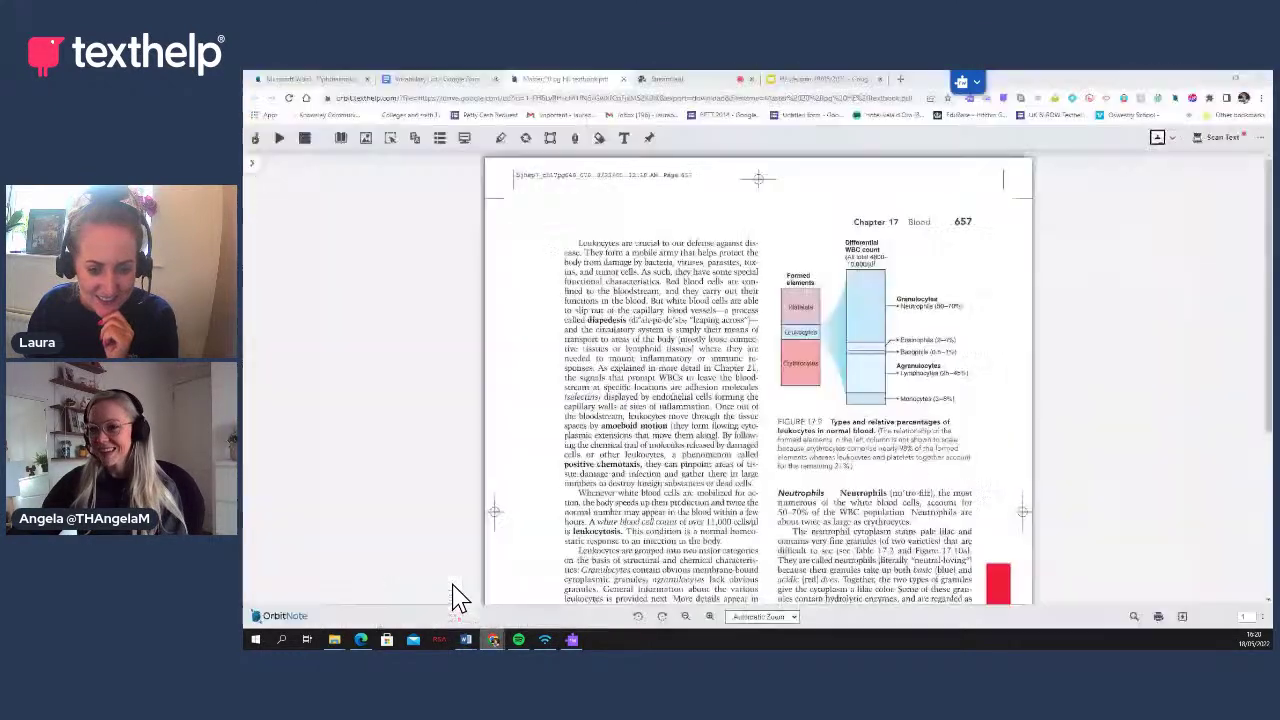
{"action": "left_click", "coordinate": [705, 80]}
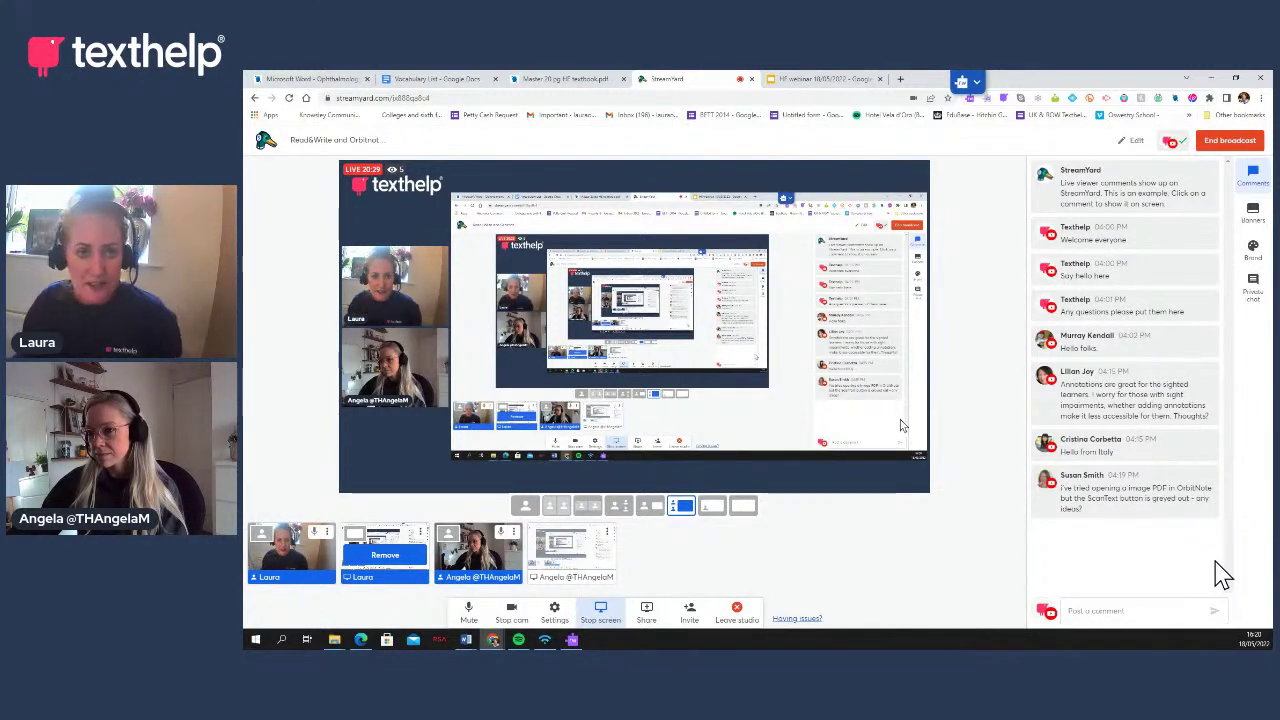
{"action": "left_click", "coordinate": [580, 80]}
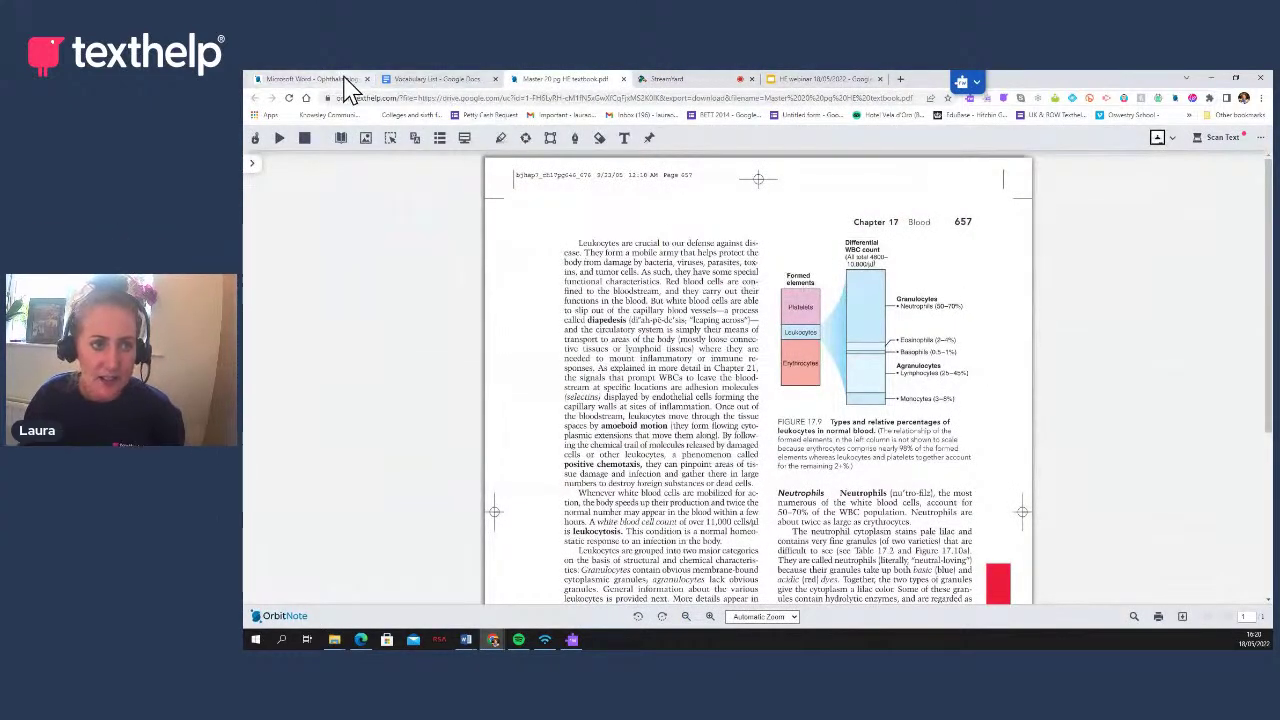
{"action": "left_click", "coordinate": [315, 79]}
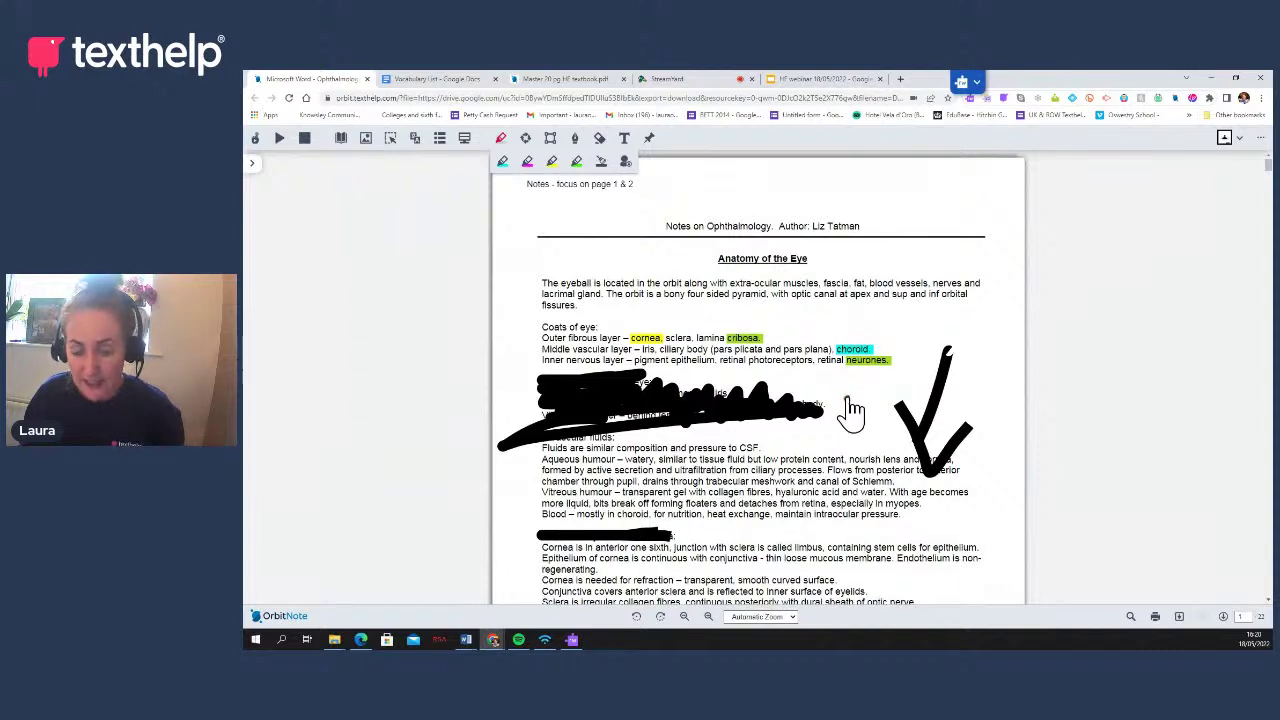
Open the note about scored-out information beside the blacked-out lines, have it read aloud and move it slightly
{"action": "left_click", "coordinate": [848, 400]}
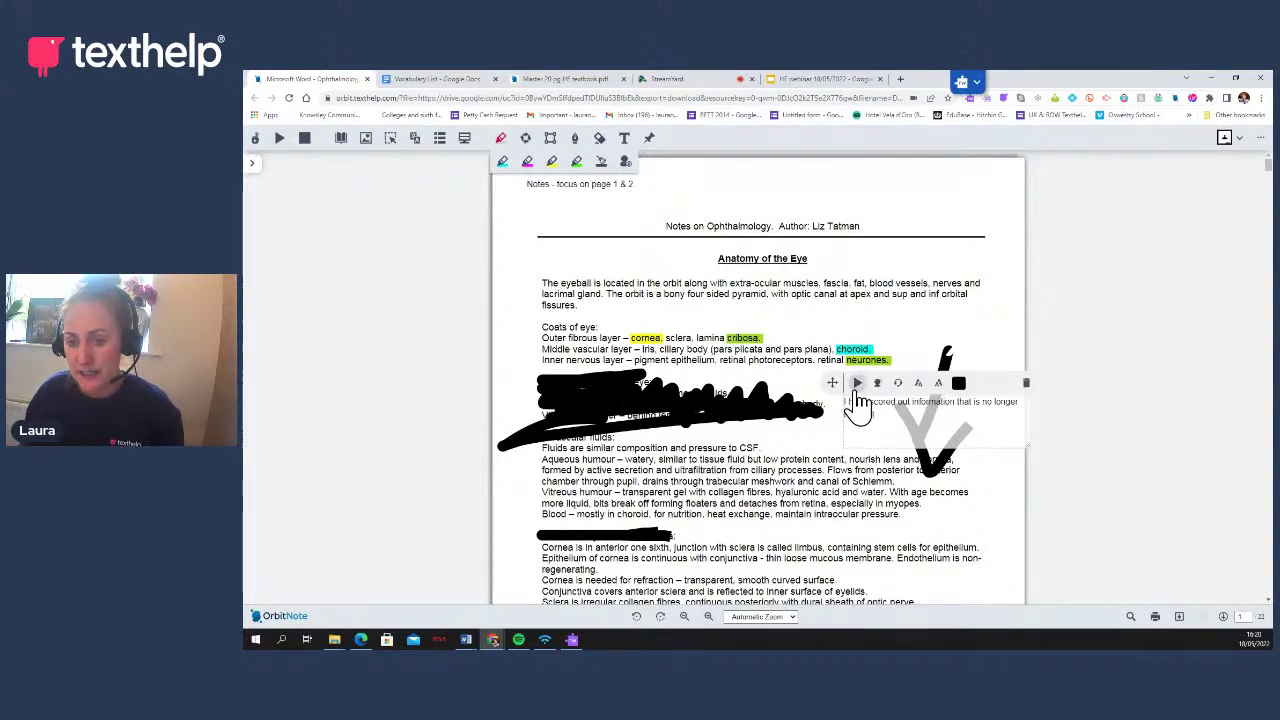
{"action": "left_click", "coordinate": [857, 383]}
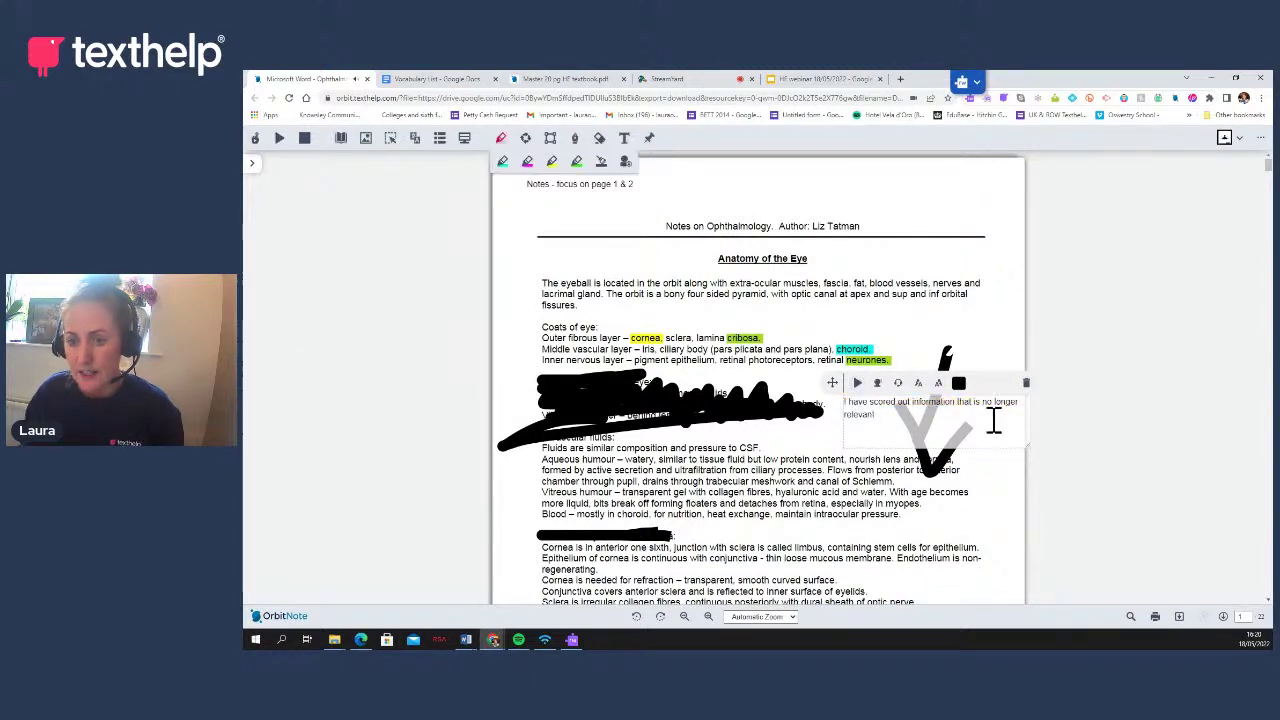
{"action": "left_click_drag", "start_coordinate": [832, 383], "coordinate": [856, 394]}
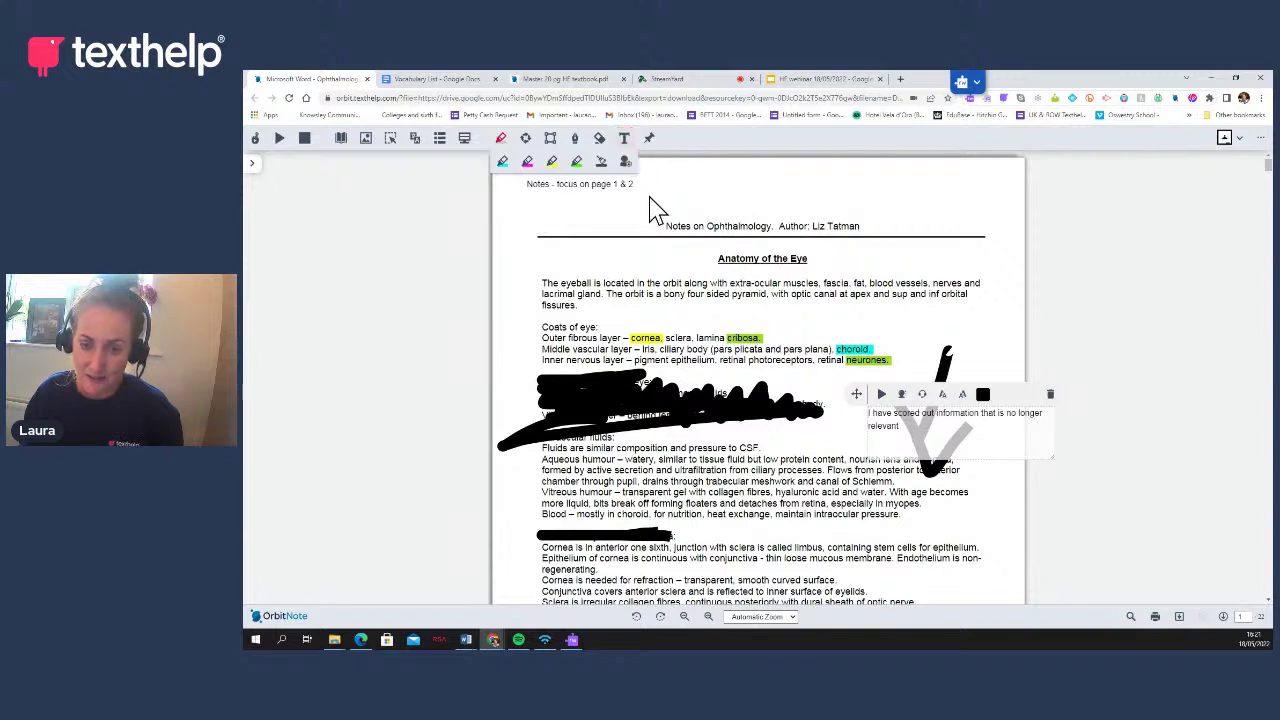
{"action": "left_click", "coordinate": [1000, 366]}
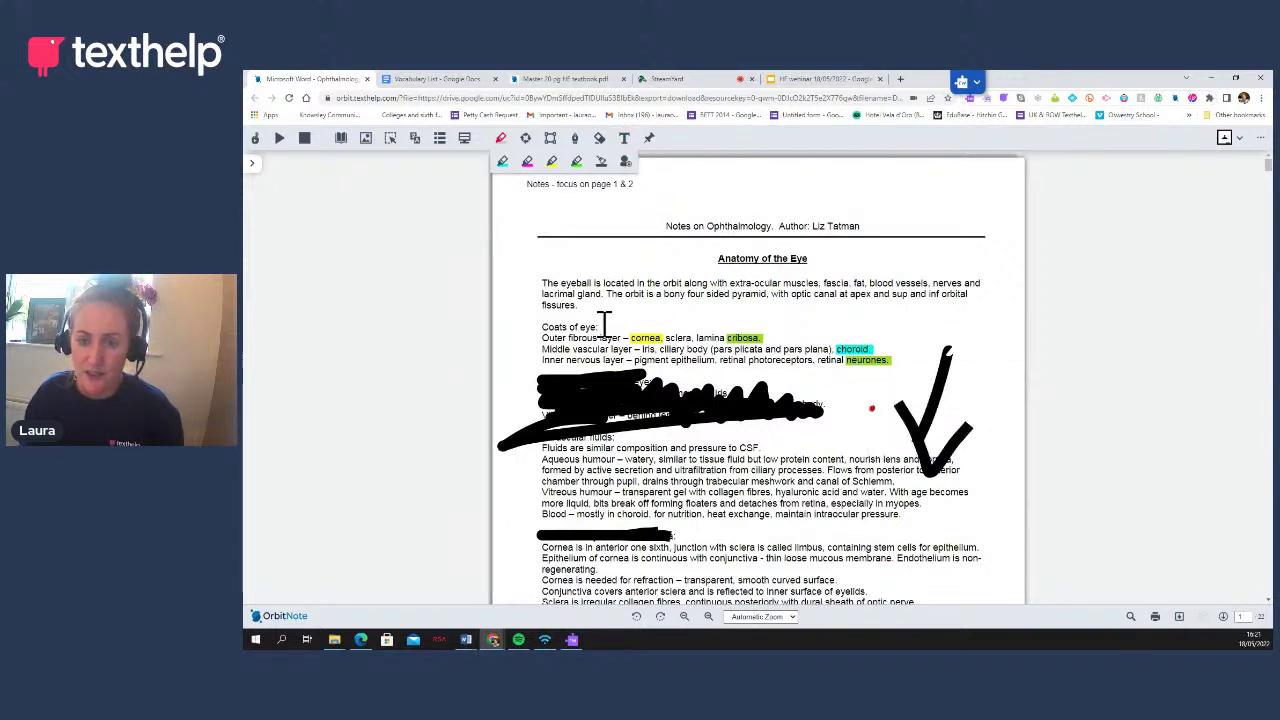
Have the "Notes - focus on page 1 & 2" text note read aloud and enlarge its text by four increments
{"action": "left_click", "coordinate": [532, 190]}
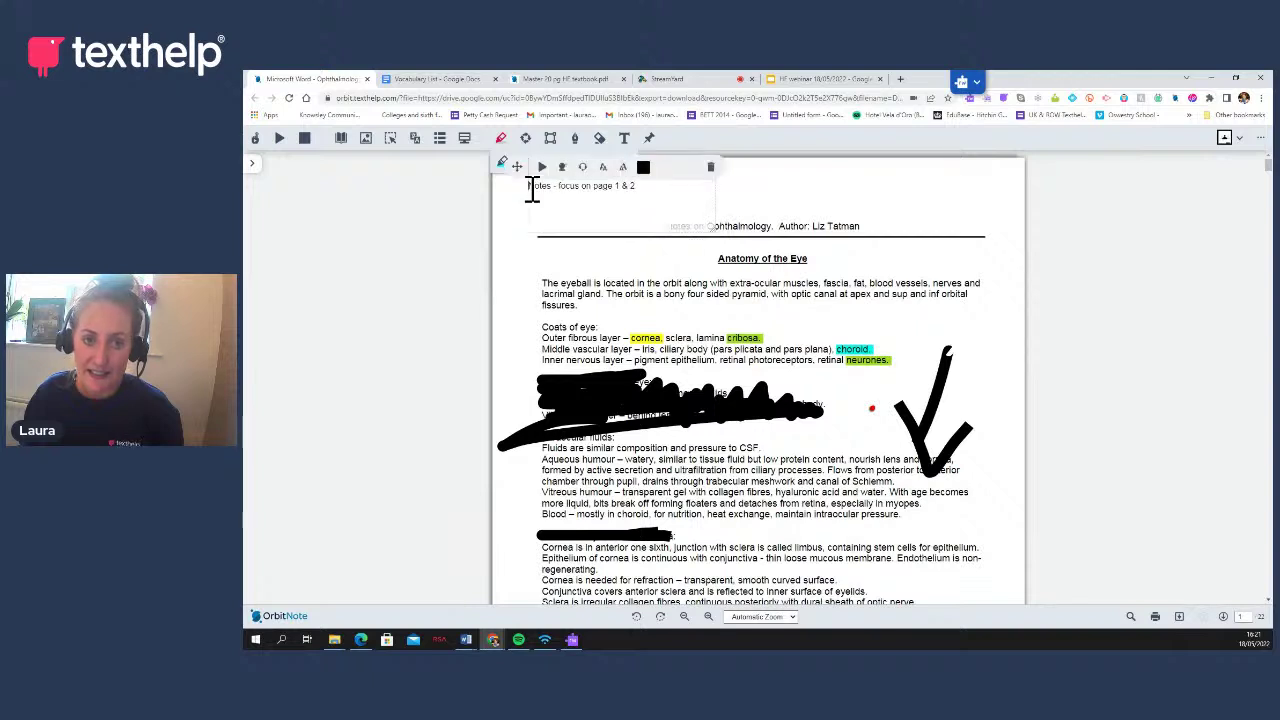
{"action": "left_click", "coordinate": [542, 168]}
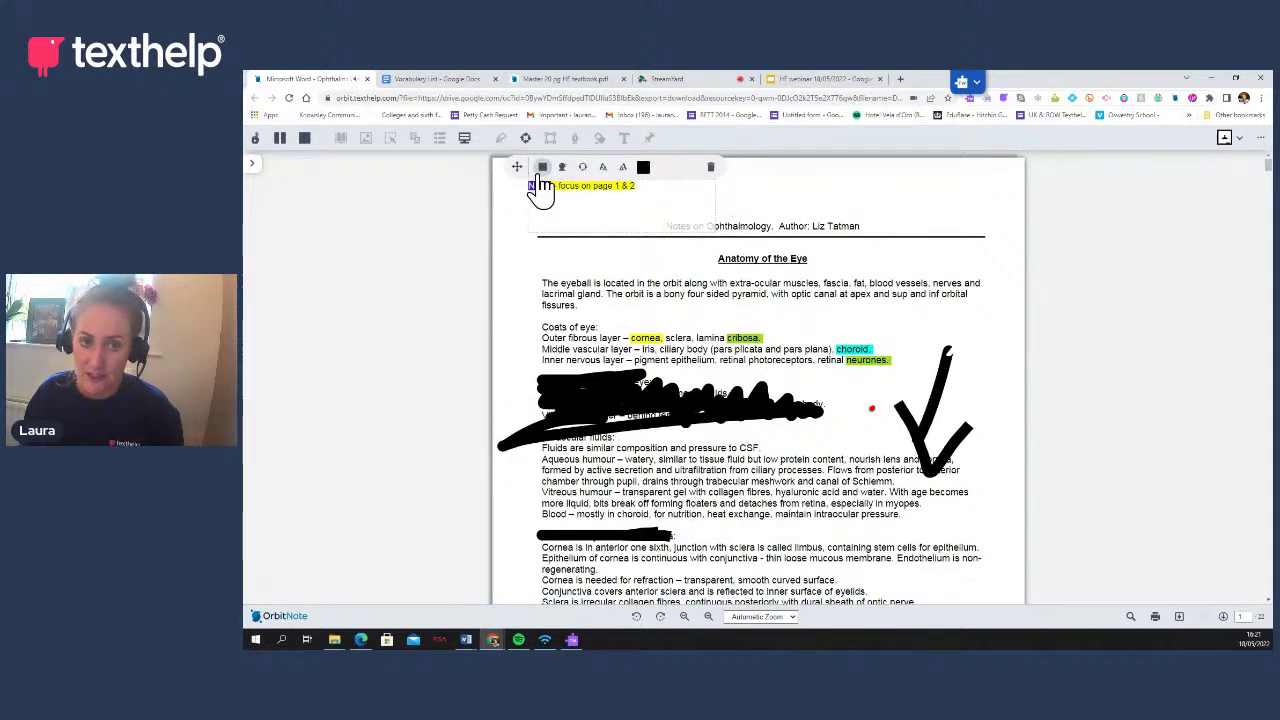
{"action": "left_click", "coordinate": [622, 168]}
{"action": "left_click", "coordinate": [622, 168]}
{"action": "left_click", "coordinate": [622, 168]}
{"action": "left_click", "coordinate": [622, 168]}
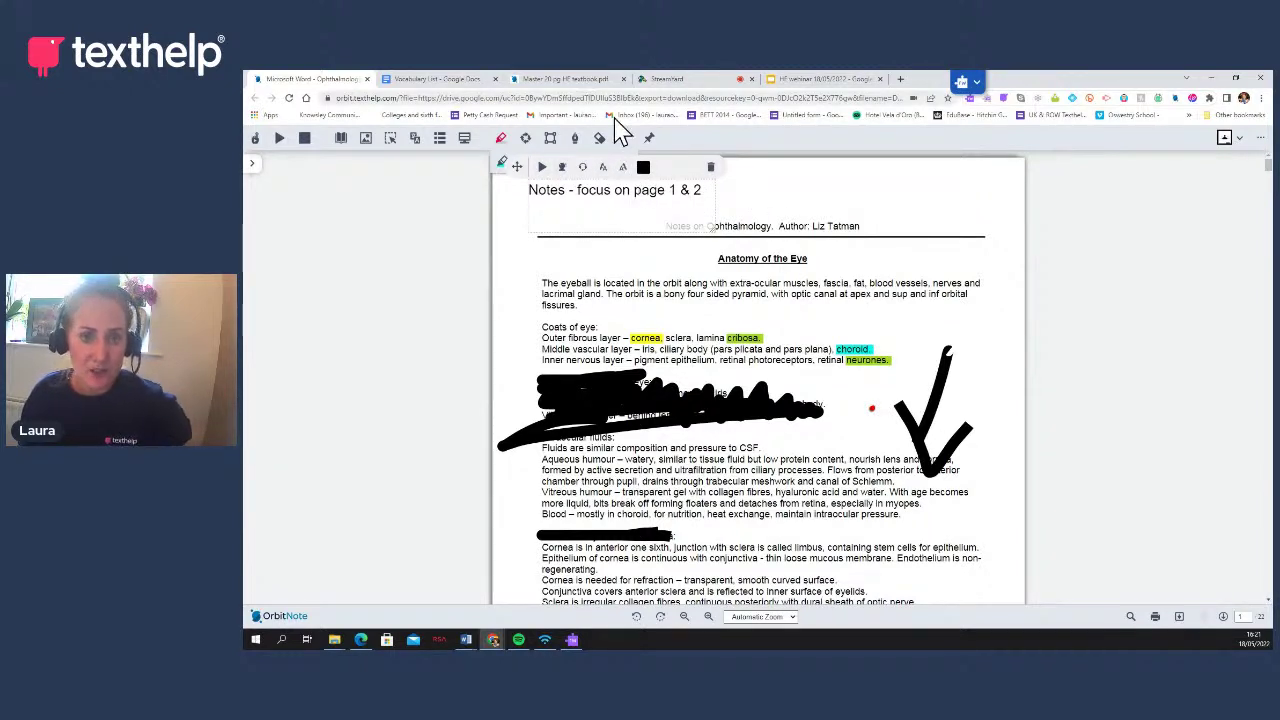
Switch to StreamYard and read the latest viewer comments about pushpin keyboard accessibility and licensing
{"action": "left_click", "coordinate": [663, 80]}
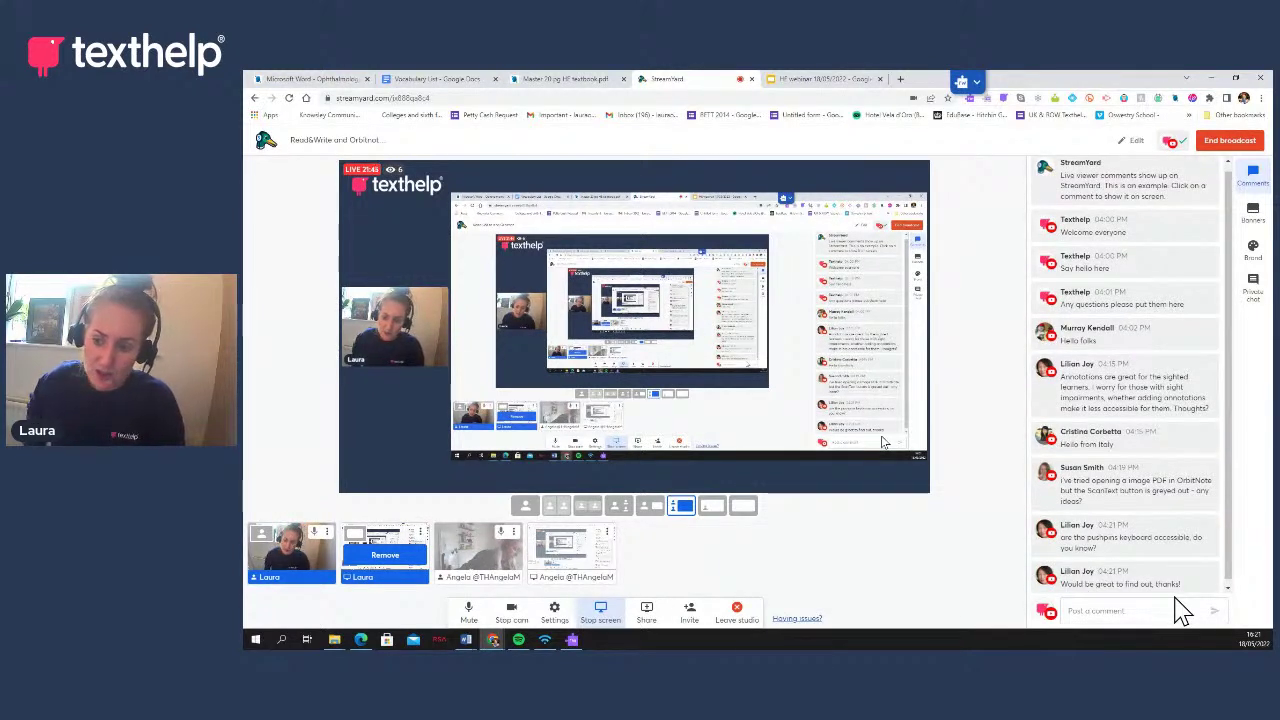
{"action": "mouse_move", "coordinate": [1118, 528]}
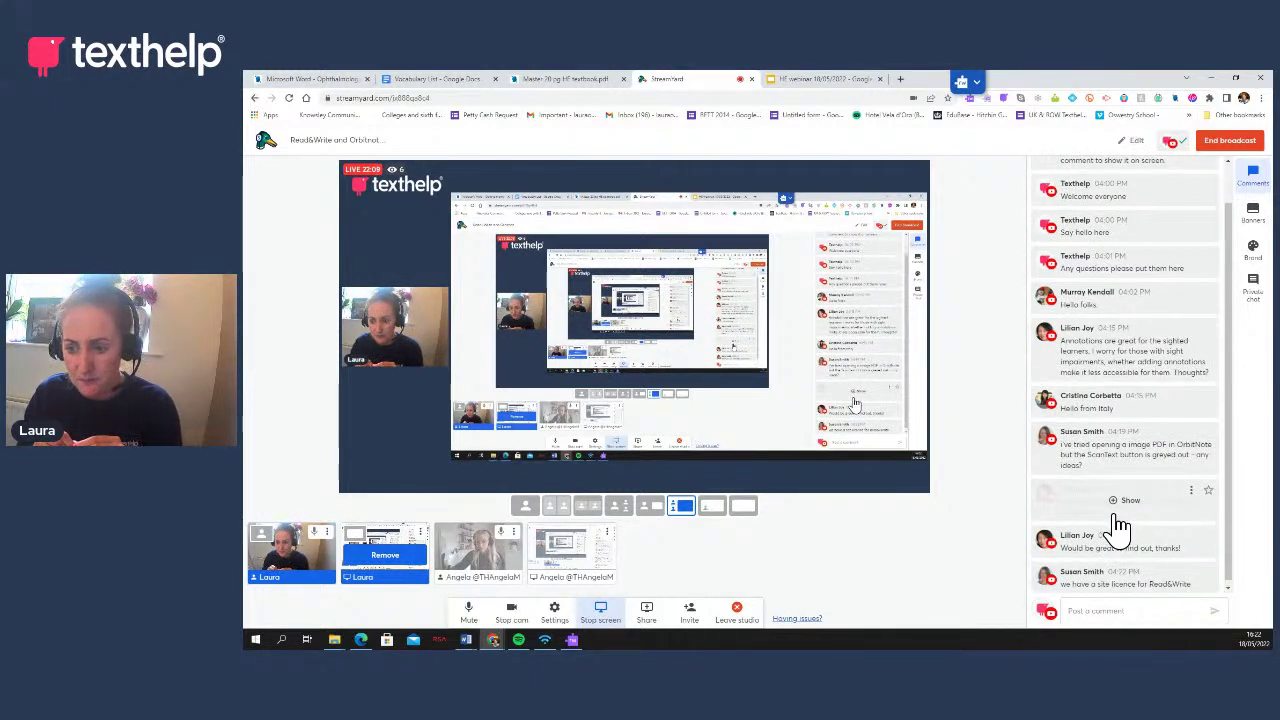
{"action": "left_click", "coordinate": [1120, 517]}
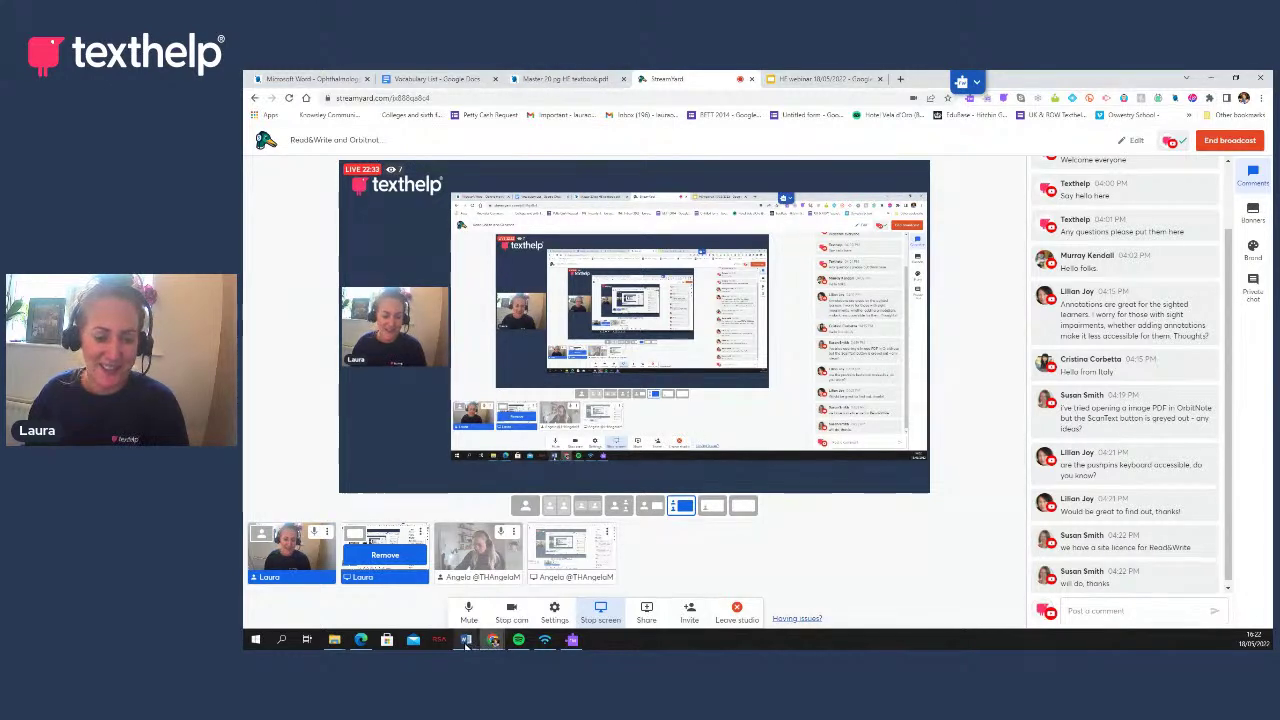
Switch to the PM101 lecture notes in Word and bring up the Read&Write toolbar
{"action": "mouse_move", "coordinate": [466, 640]}
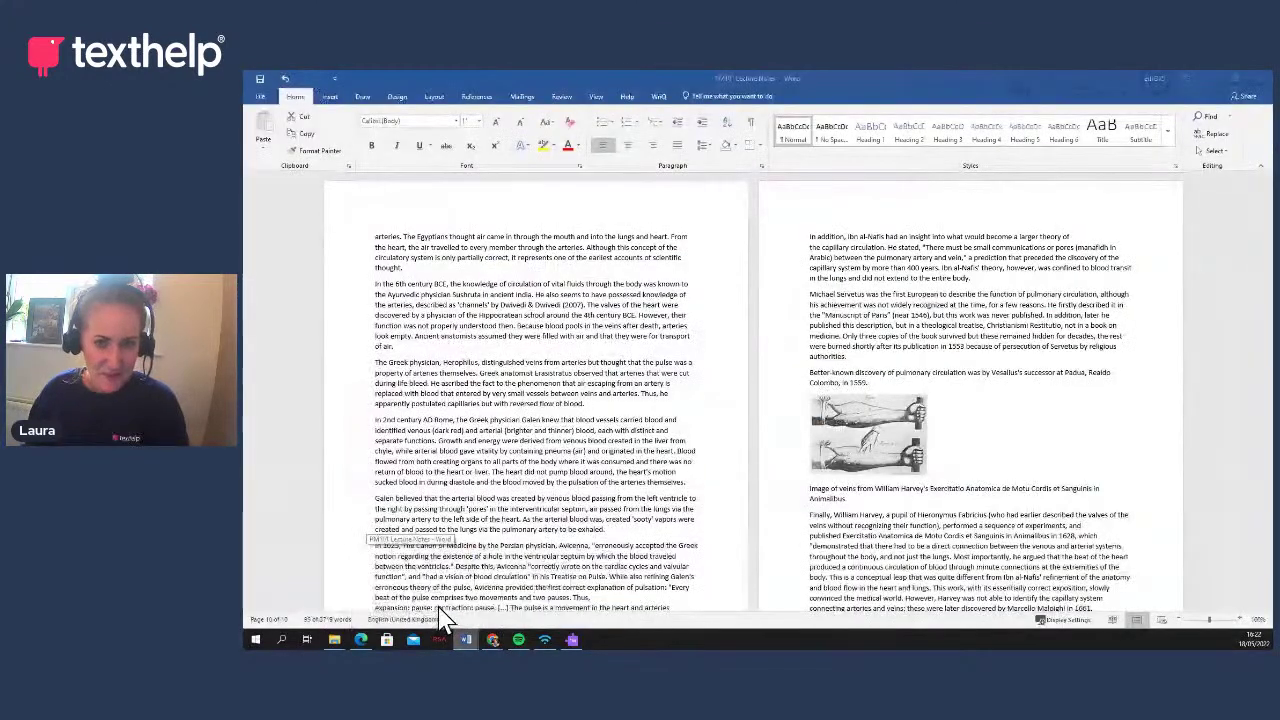
{"action": "left_click", "coordinate": [448, 610]}
{"action": "left_click", "coordinate": [961, 82]}
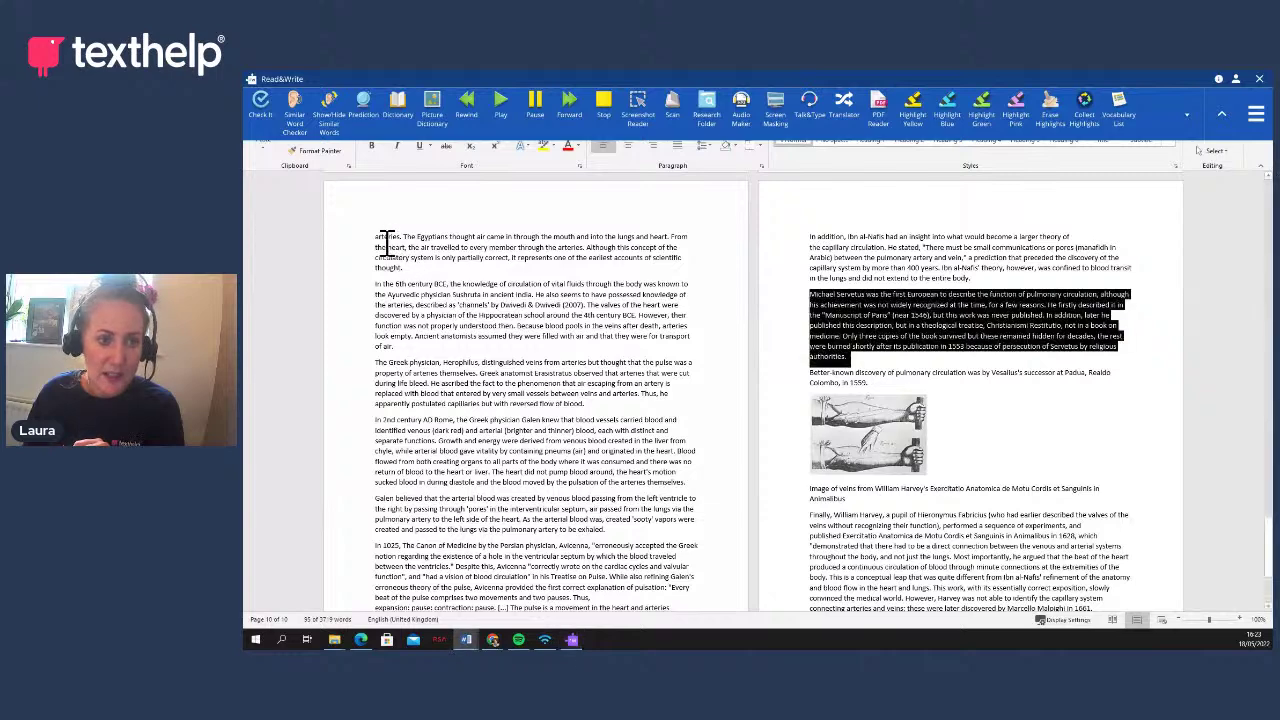
Load the passage beginning "arteries. The Egyptians thought" into Audio Maker, examine the MP3 options and close it
{"action": "left_click_drag", "start_coordinate": [383, 240], "coordinate": [694, 594]}
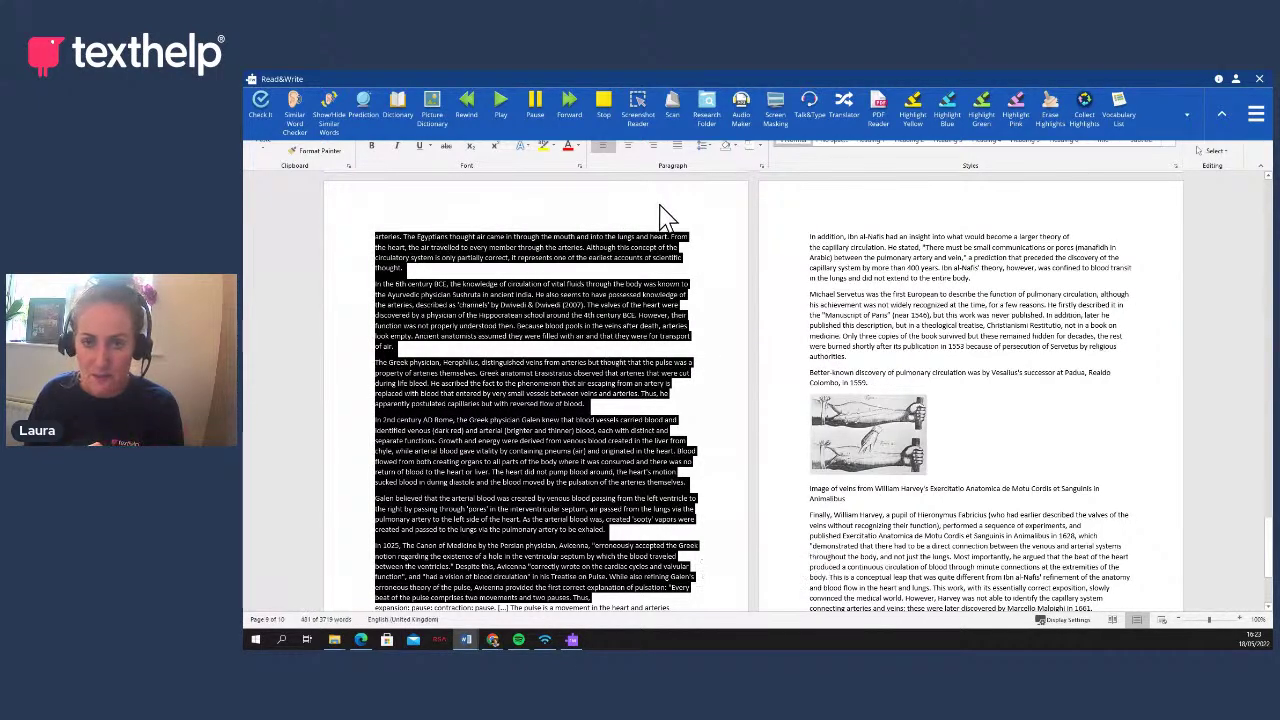
{"action": "left_click", "coordinate": [743, 120]}
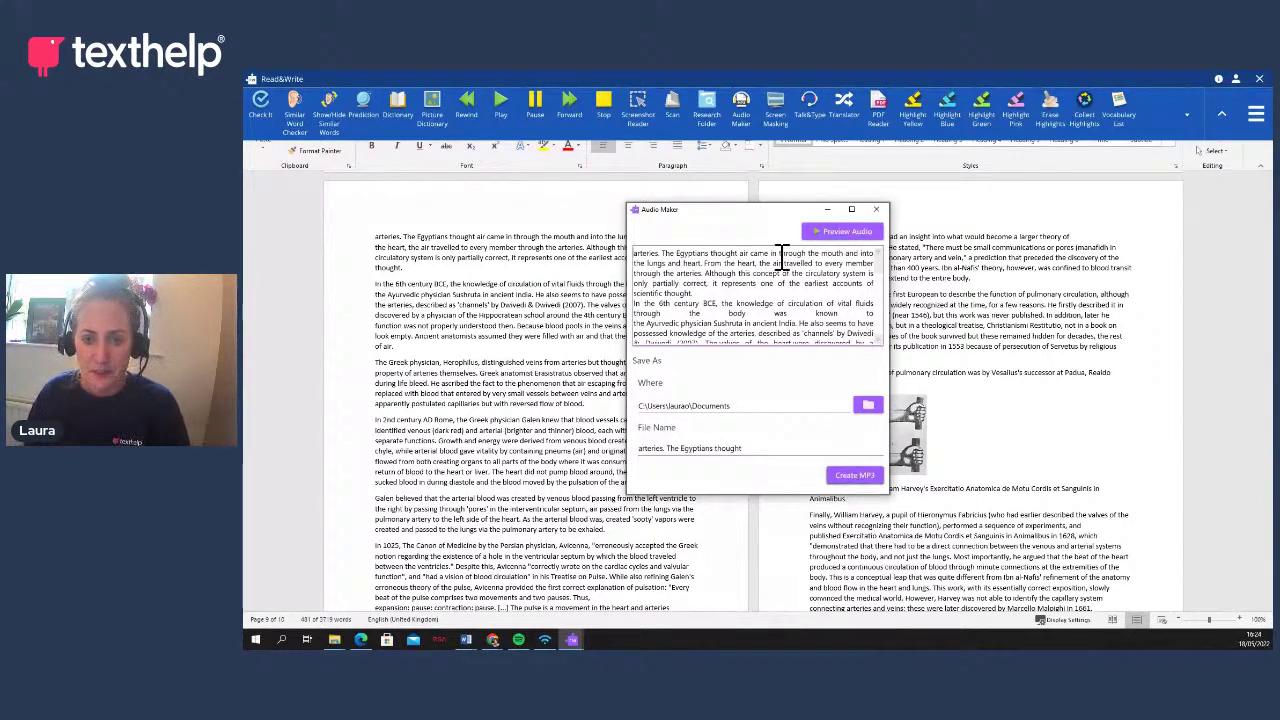
{"action": "left_click", "coordinate": [876, 213]}
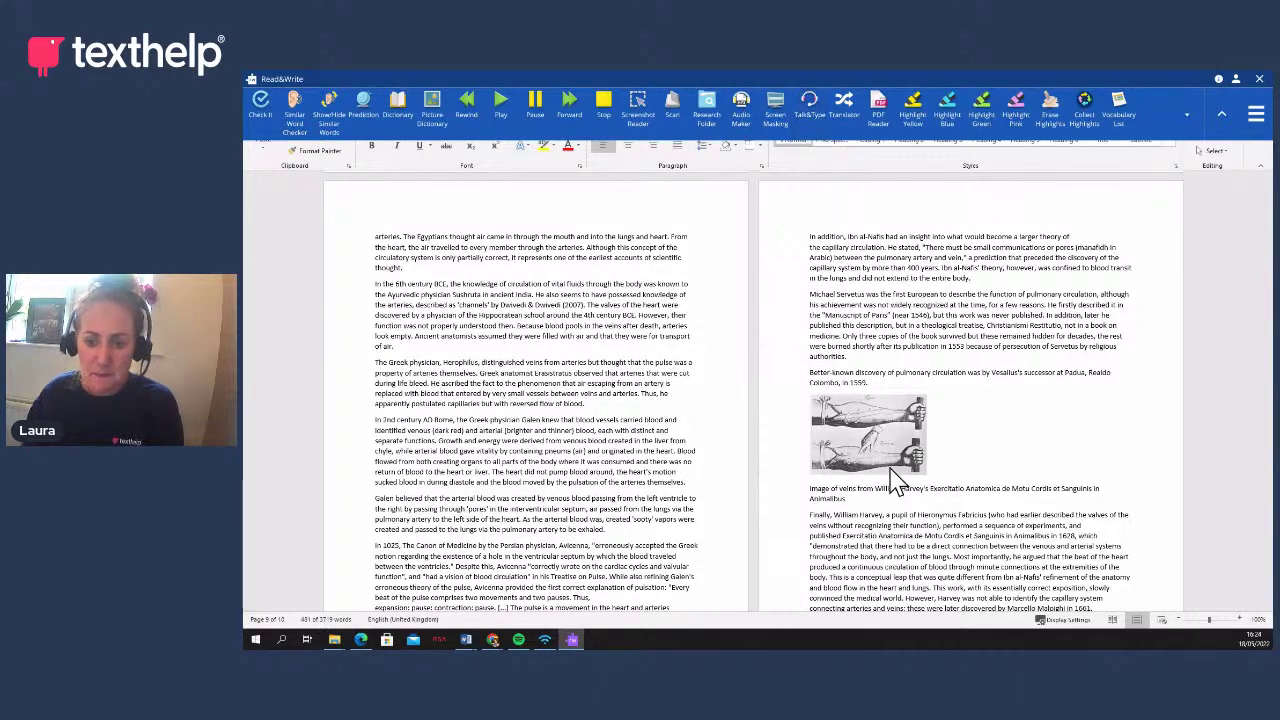
Try to dictate text below the final paragraph about computer-based imaging with Talk&Type
{"action": "scroll", "coordinate": [897, 485], "scroll_direction": "down", "scroll_amount": 3}
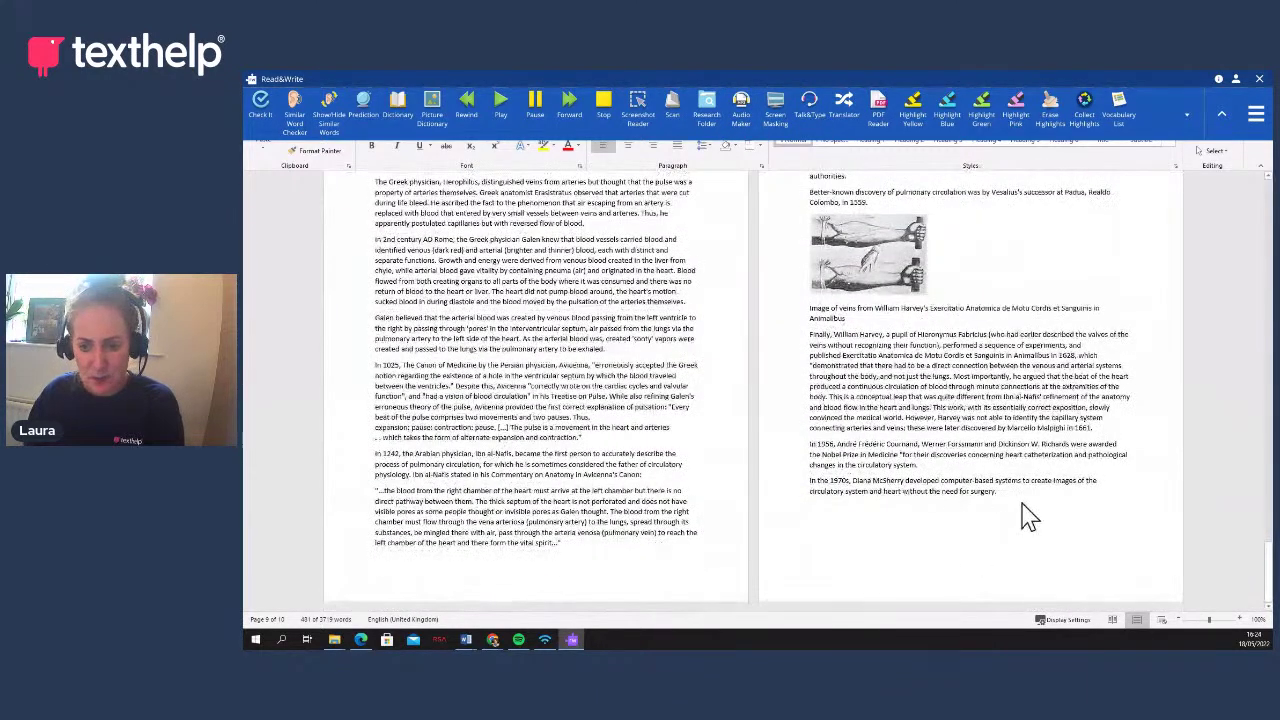
{"action": "left_click", "coordinate": [1000, 498]}
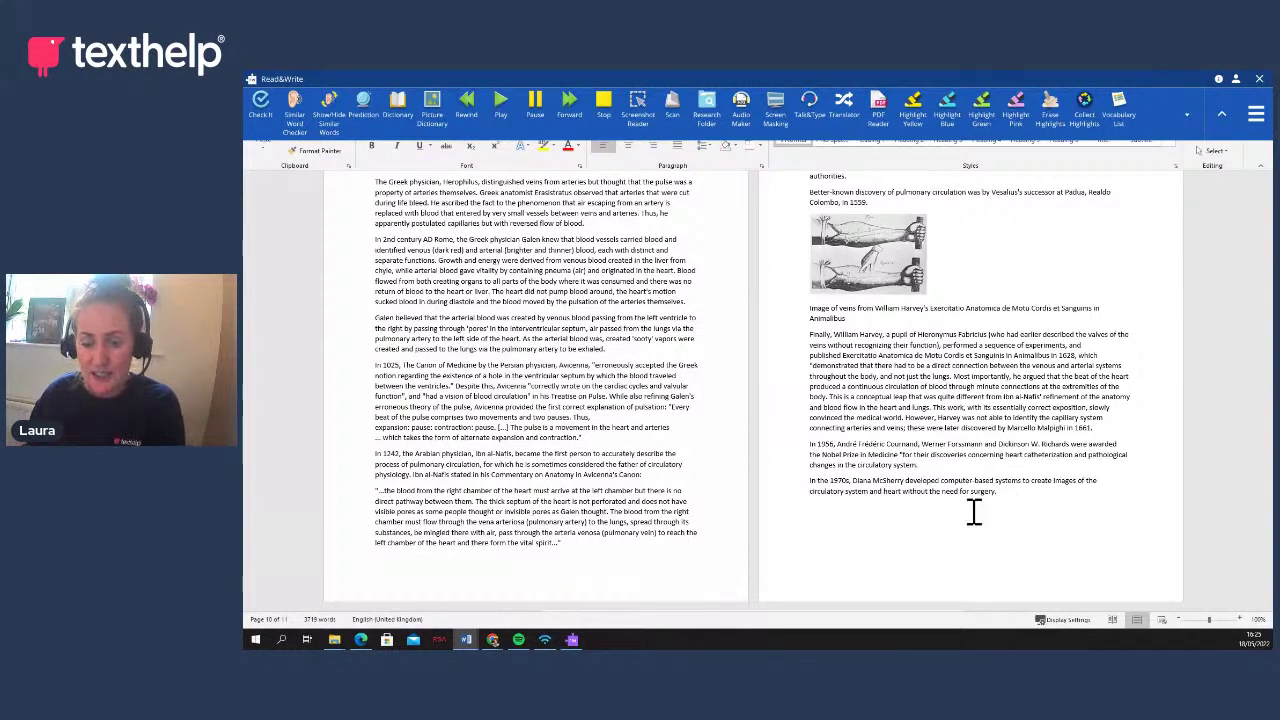
{"action": "left_click", "coordinate": [812, 112]}
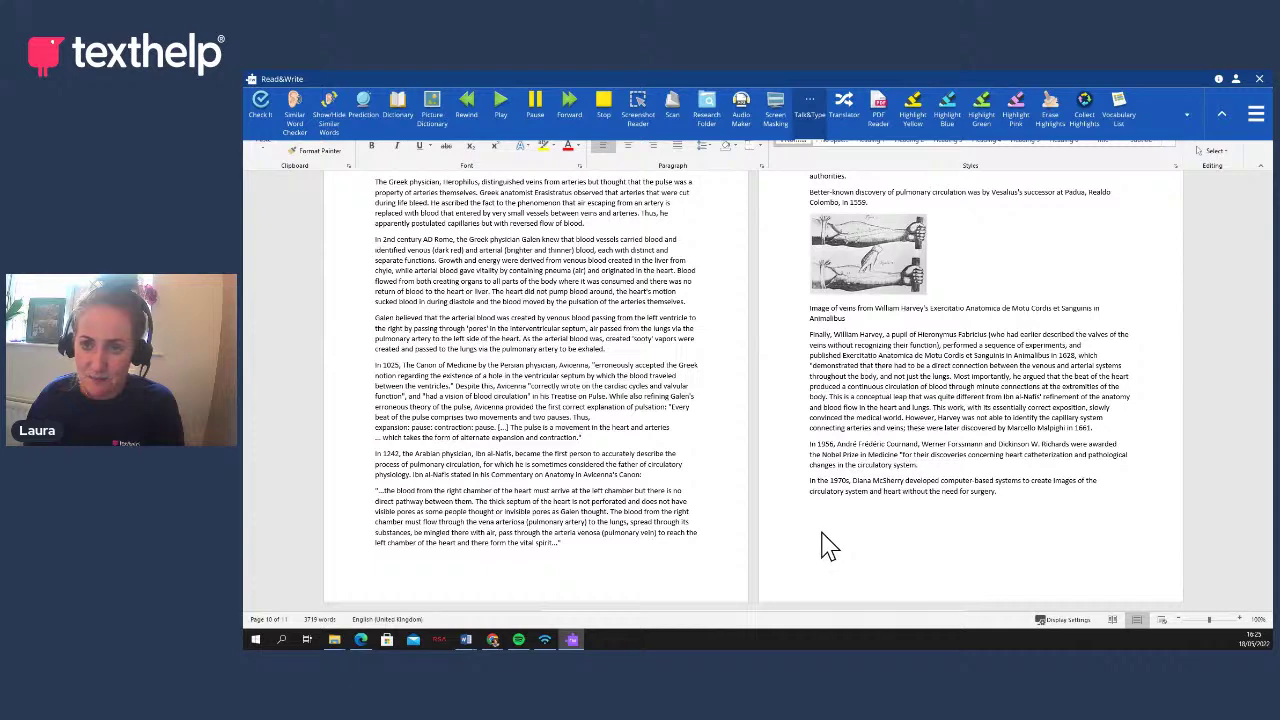
{"action": "left_click", "coordinate": [809, 102]}
Dictate "It picks me up this time this is good 98% of the time and that's with my strong accent" below the last paragraph
{"action": "scroll", "coordinate": [880, 468], "scroll_direction": "down", "scroll_amount": 10}
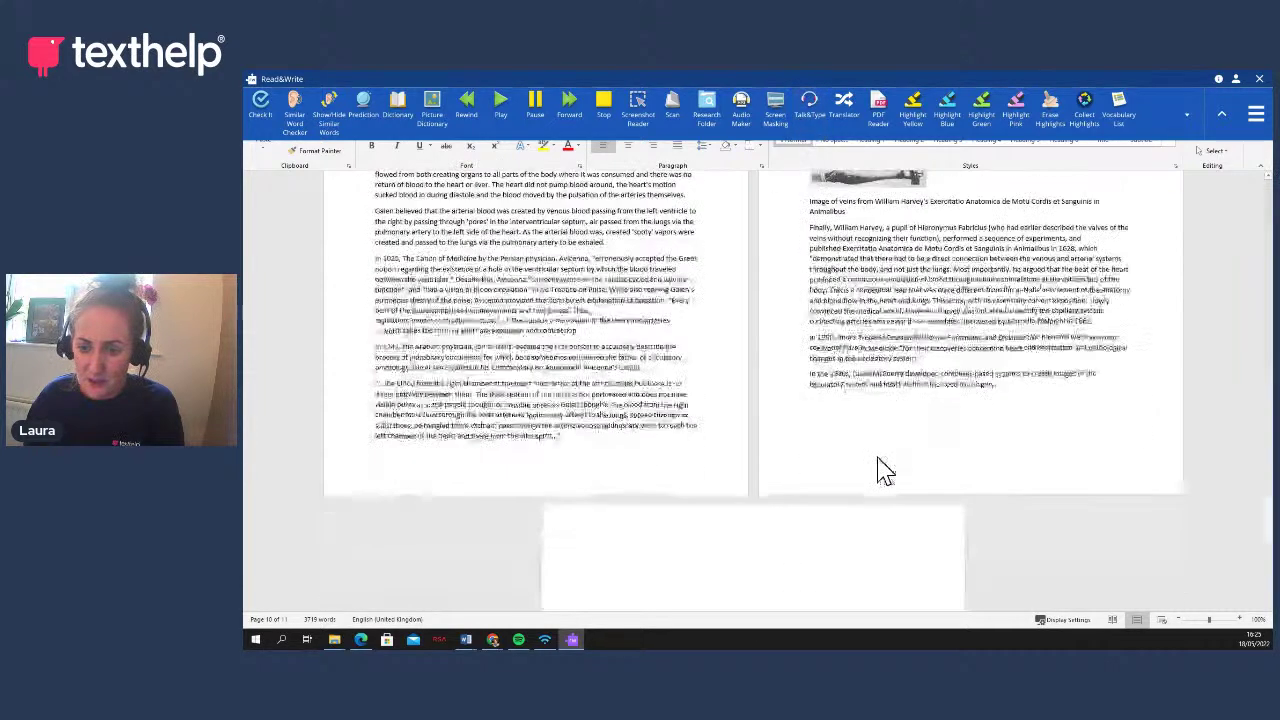
{"action": "scroll", "coordinate": [850, 465], "scroll_direction": "up", "scroll_amount": 10}
{"action": "scroll", "coordinate": [845, 470], "scroll_direction": "up", "scroll_amount": 15}
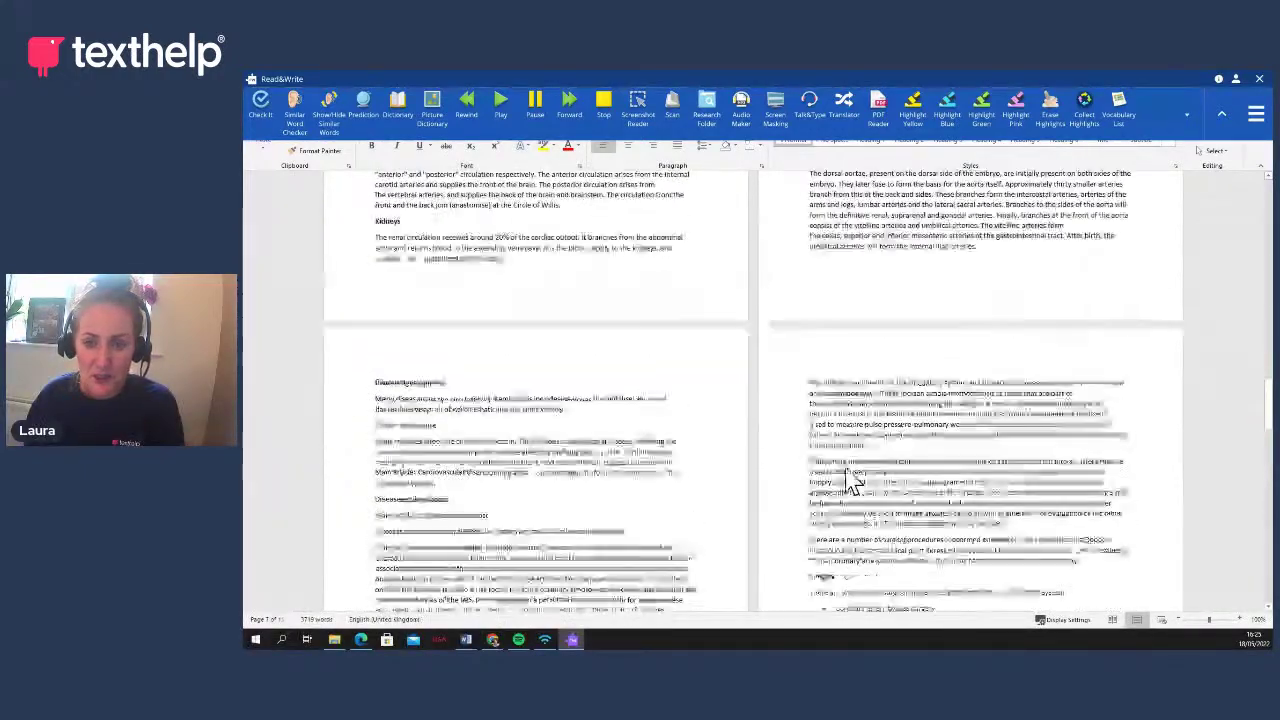
{"action": "scroll", "coordinate": [850, 480], "scroll_direction": "down", "scroll_amount": 10}
{"action": "scroll", "coordinate": [882, 492], "scroll_direction": "down", "scroll_amount": 10}
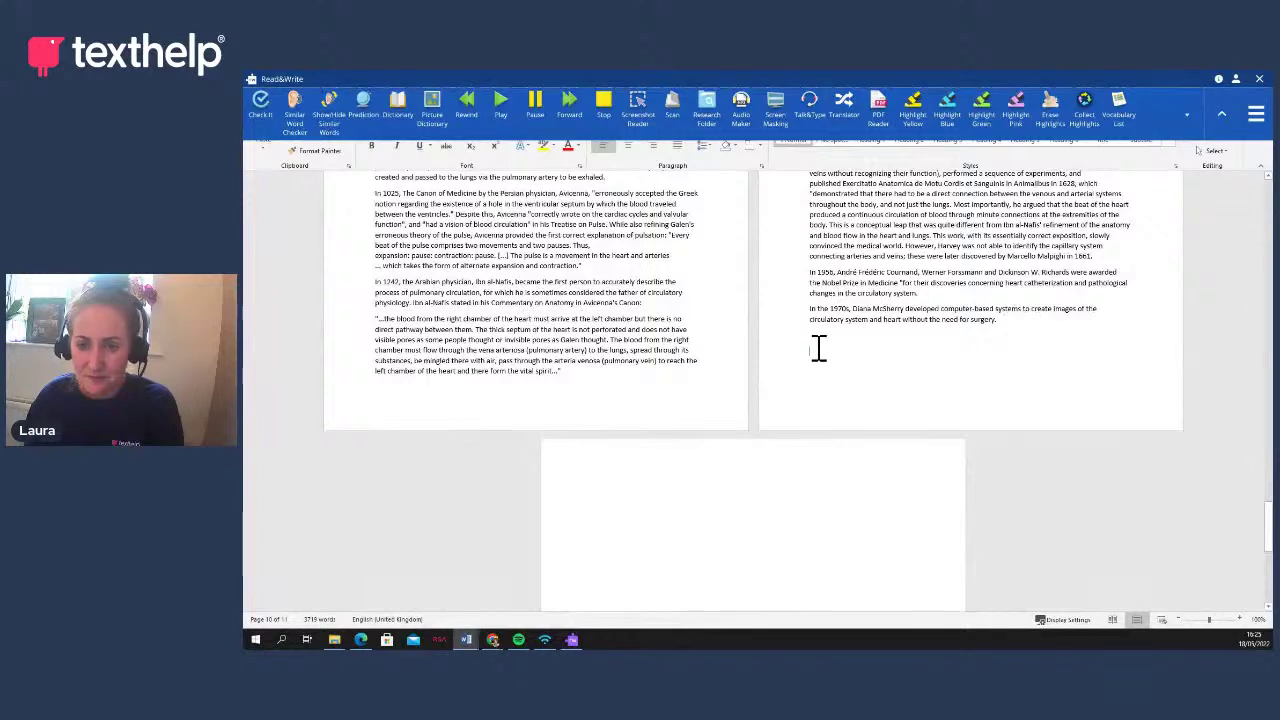
{"action": "left_click", "coordinate": [806, 120]}
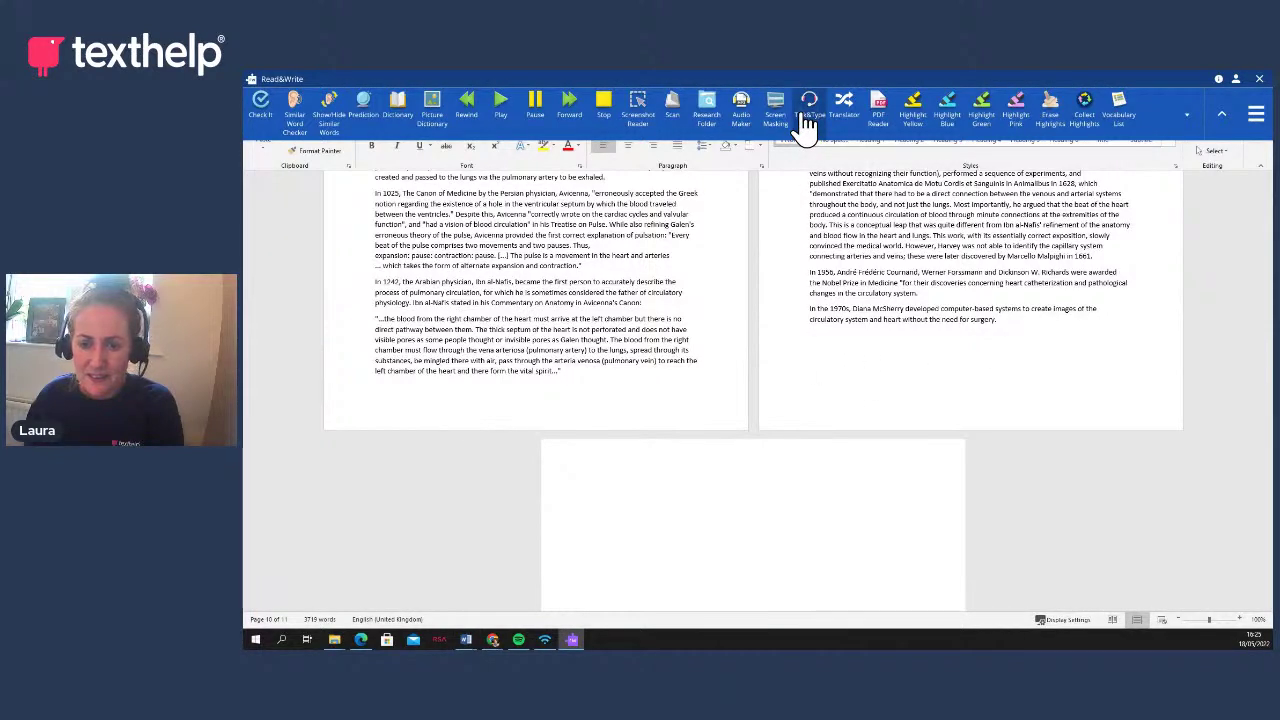
{"action": "left_click", "coordinate": [828, 358]}
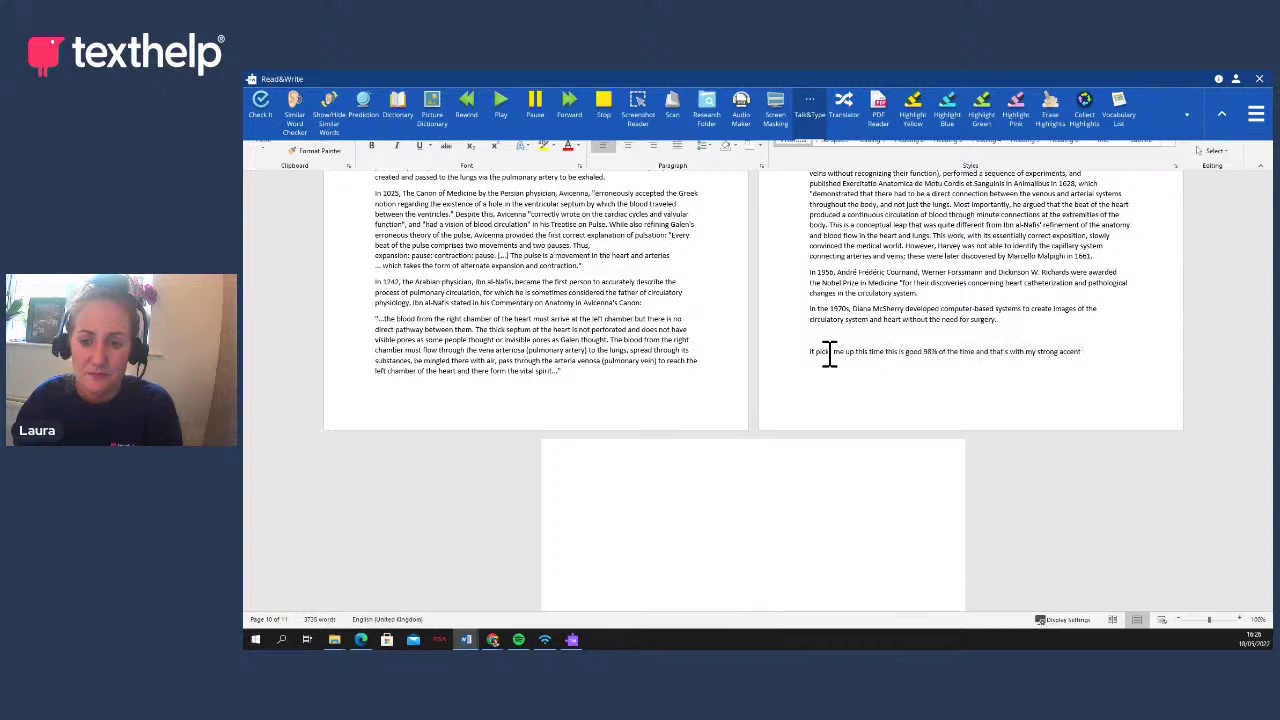
{"action": "left_click", "coordinate": [810, 110]}
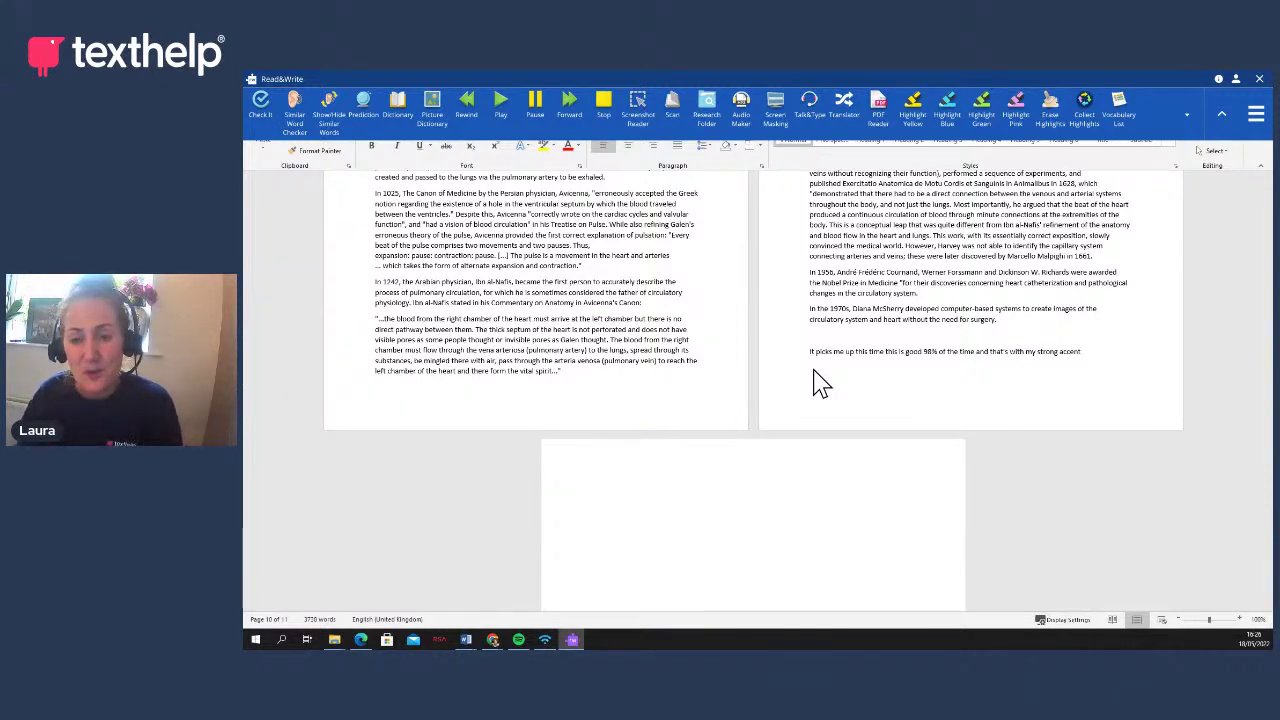
{"action": "left_click", "coordinate": [814, 356]}
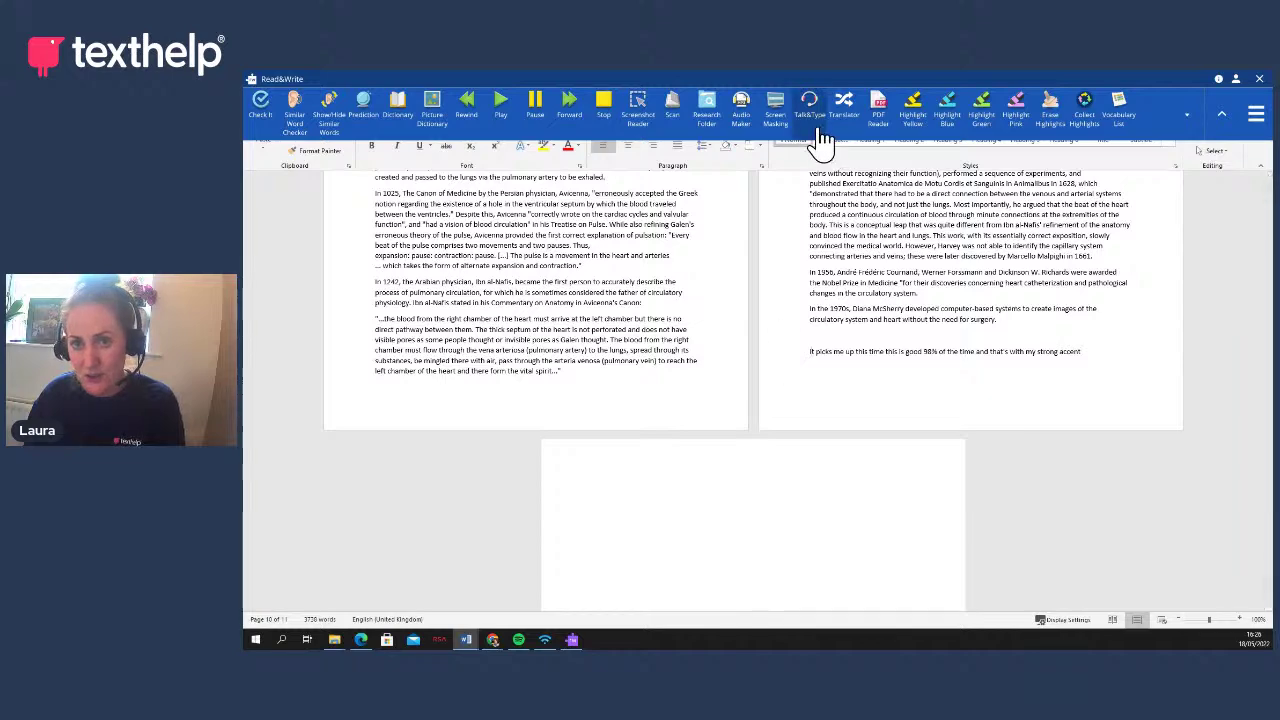
Erase the green highlights from "cardiovascular" and "vascular" in the Introduction's first sentence
{"action": "scroll", "coordinate": [877, 415], "scroll_direction": "up", "scroll_amount": 10}
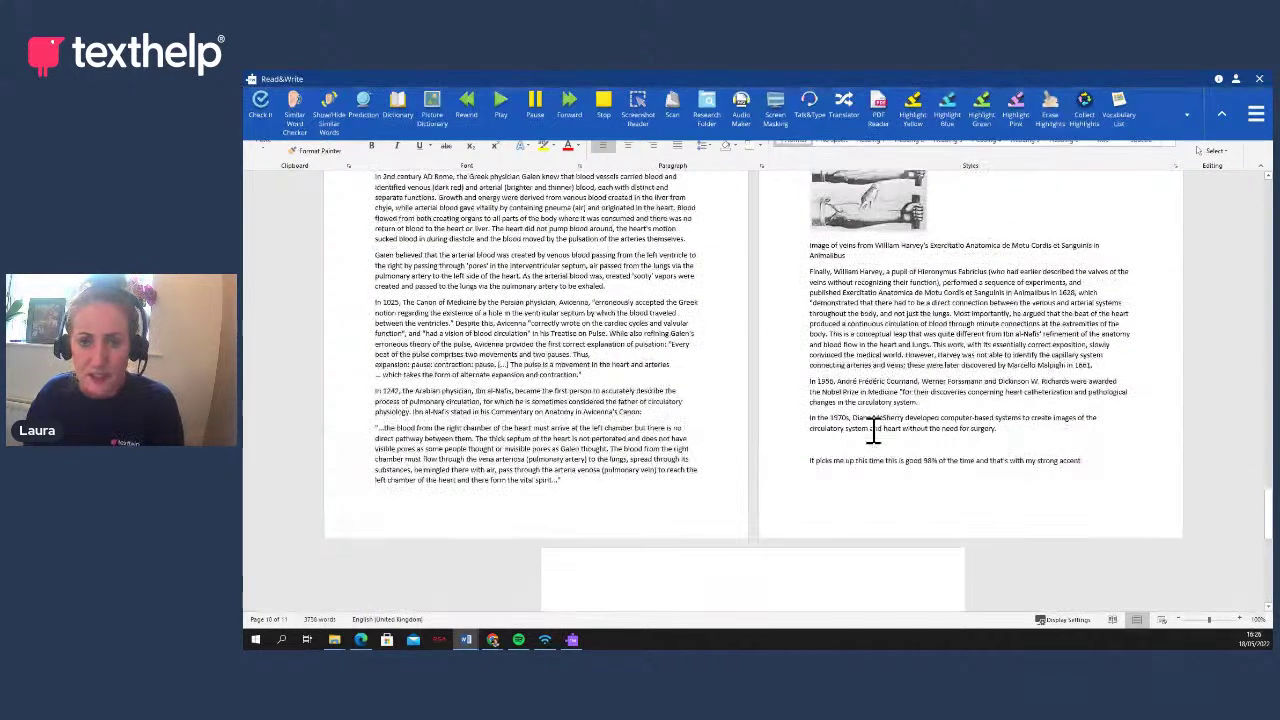
{"action": "scroll", "coordinate": [877, 430], "scroll_direction": "up", "scroll_amount": 2}
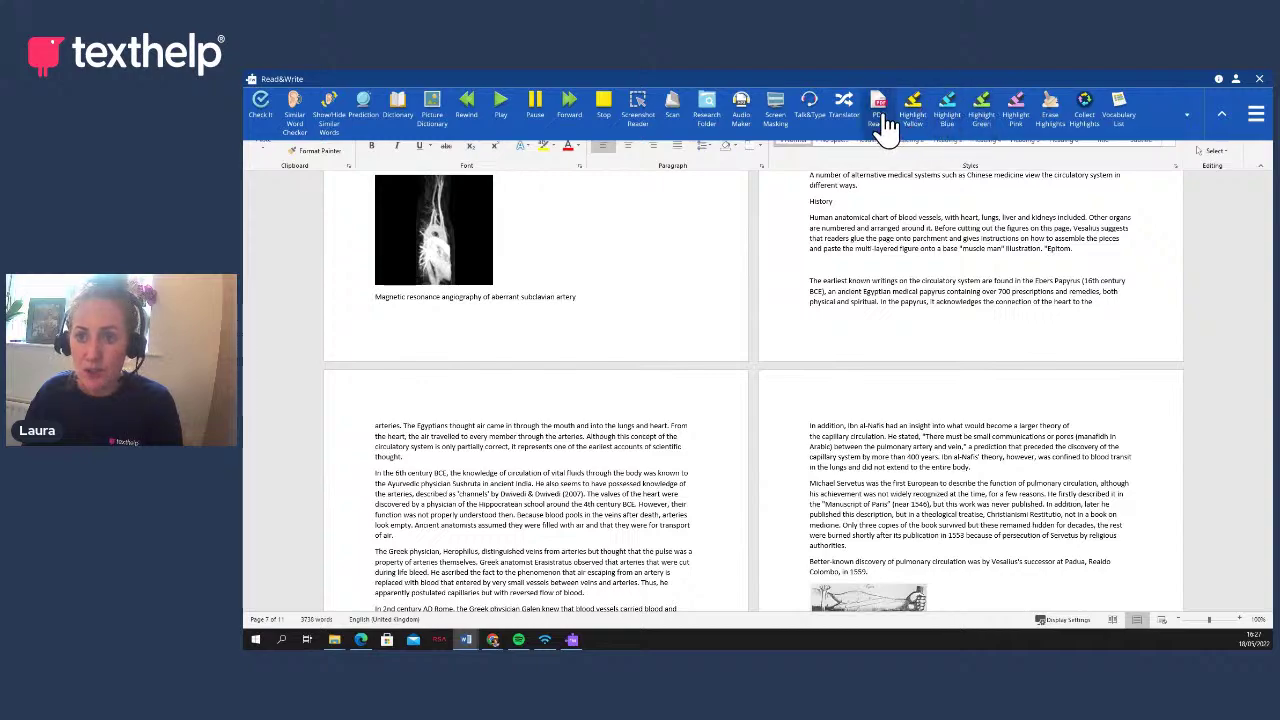
{"action": "scroll", "coordinate": [905, 315], "scroll_direction": "up", "scroll_amount": 10}
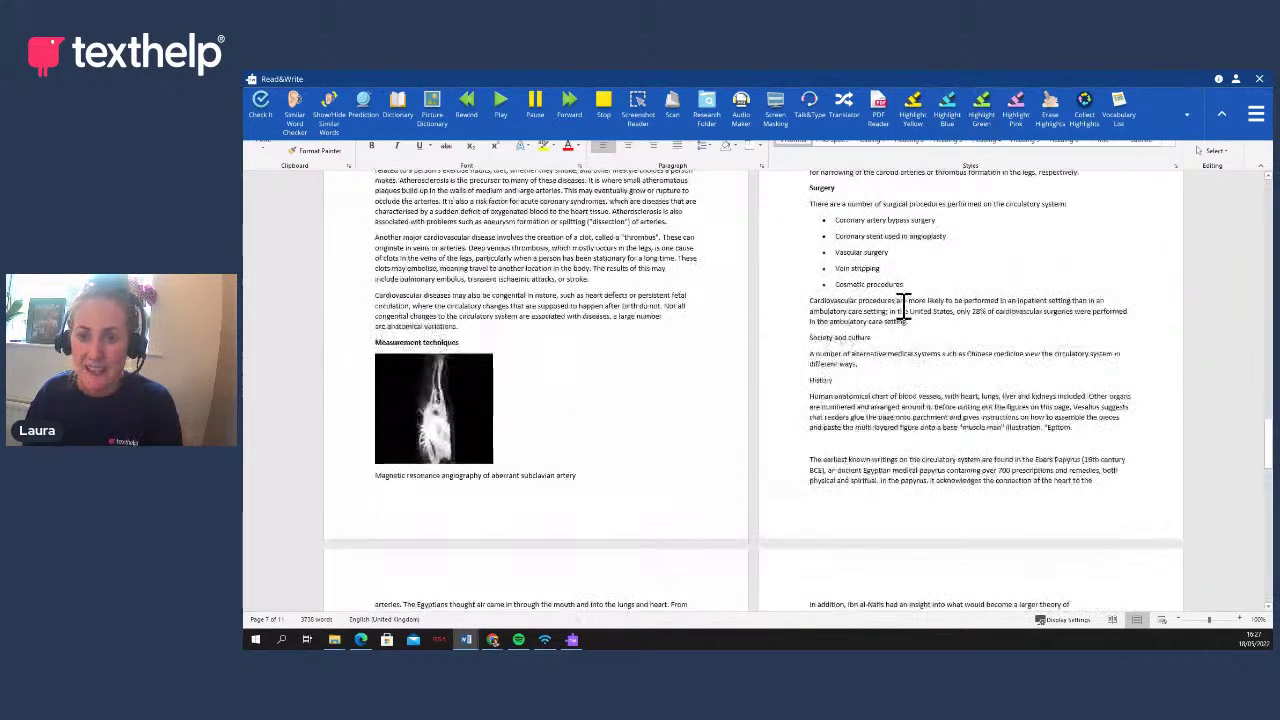
{"action": "scroll", "coordinate": [905, 315], "scroll_direction": "up", "scroll_amount": 15}
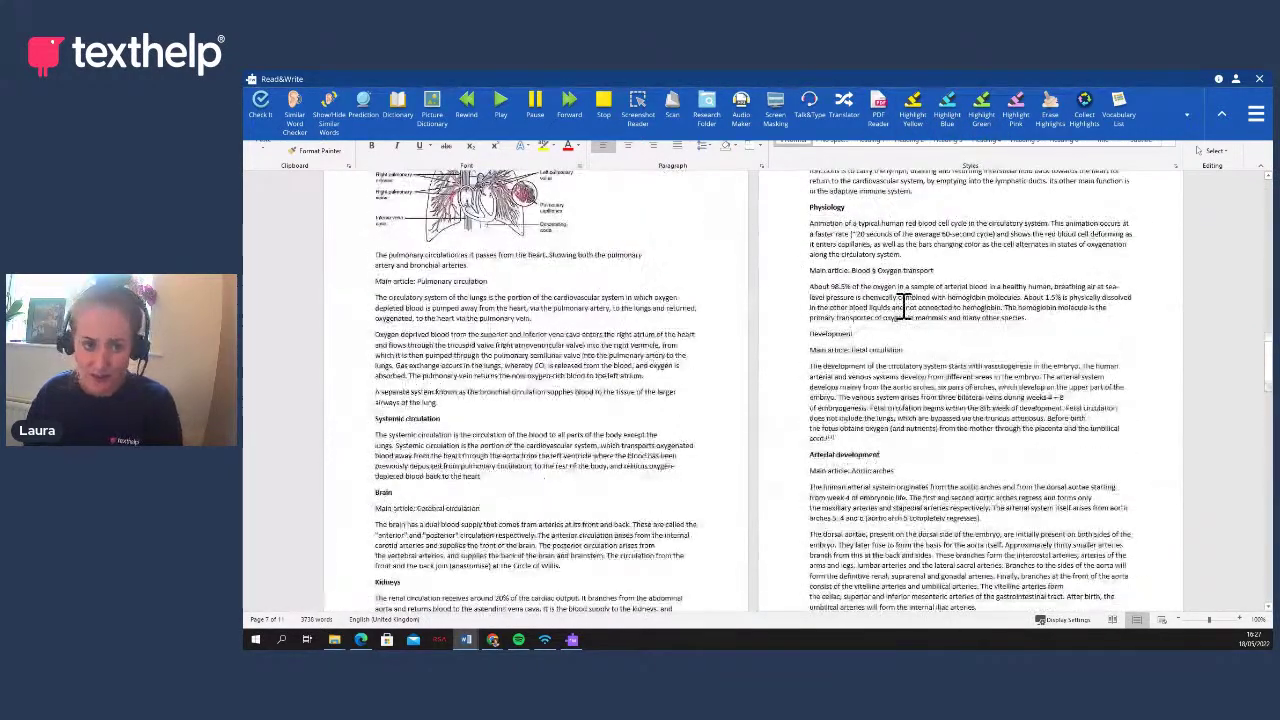
{"action": "scroll", "coordinate": [903, 305], "scroll_direction": "up", "scroll_amount": 15}
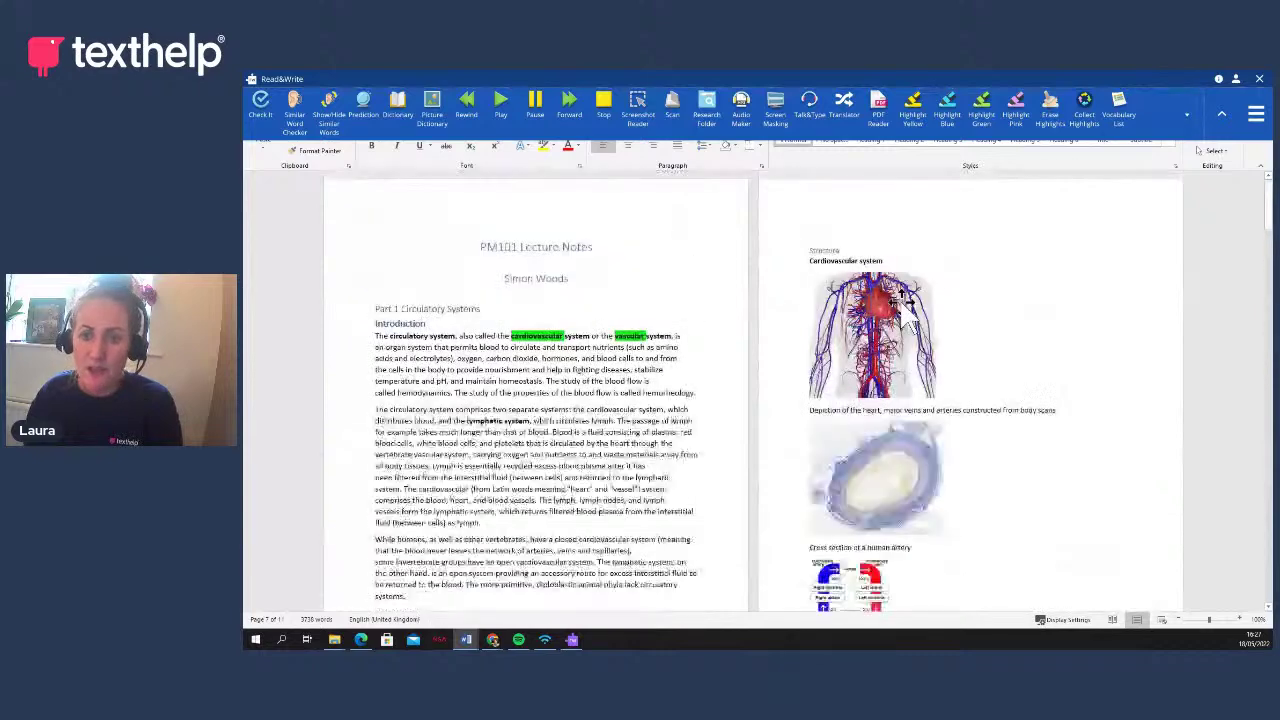
{"action": "left_click_drag", "start_coordinate": [672, 338], "coordinate": [497, 338]}
{"action": "left_click", "coordinate": [1050, 108]}
{"action": "left_click", "coordinate": [623, 366]}
Highlight "called the cardiovascular system" through "provide nourishment" in yellow and "platelets that is circulated" through "from Latin word" in blue
{"action": "left_click_drag", "start_coordinate": [475, 338], "coordinate": [531, 371]}
{"action": "left_click", "coordinate": [925, 125]}
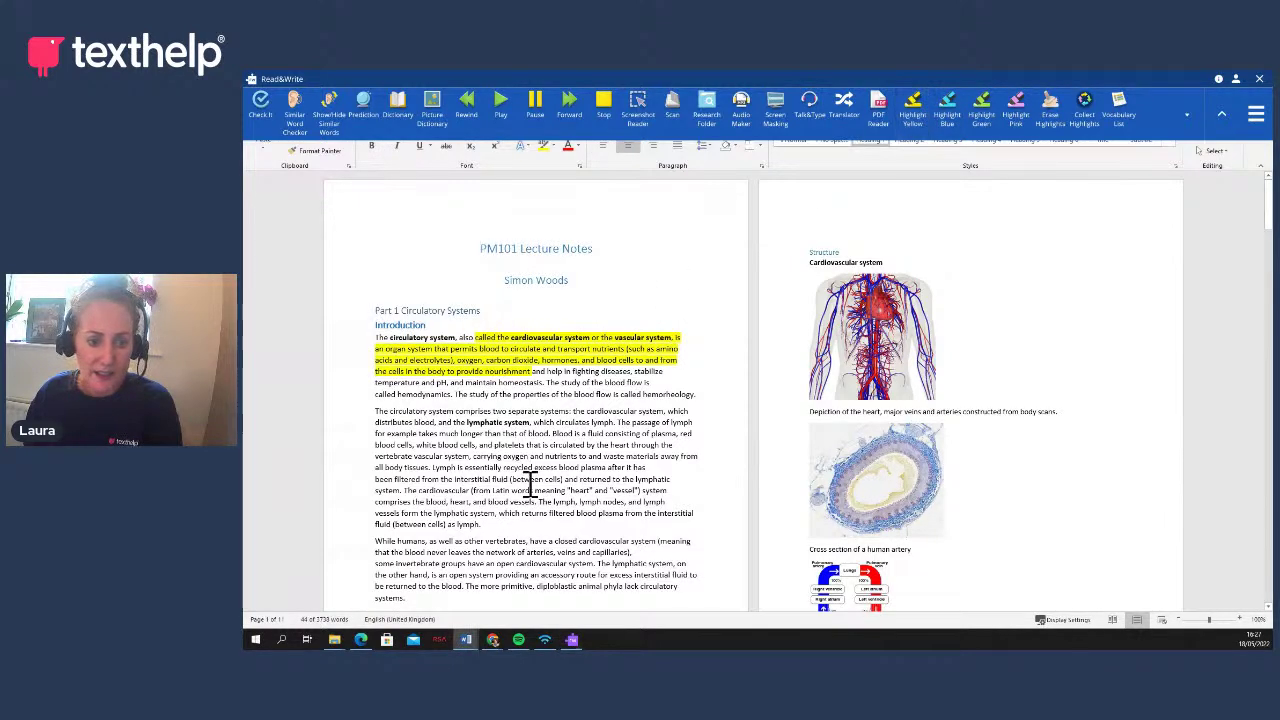
{"action": "left_click_drag", "start_coordinate": [495, 444], "coordinate": [530, 490]}
{"action": "left_click", "coordinate": [945, 118]}
Highlight the Introduction's third-paragraph passage from "closed cardiovascular system" to "providing an accessory" in green
{"action": "scroll", "coordinate": [568, 490], "scroll_direction": "down", "scroll_amount": 1}
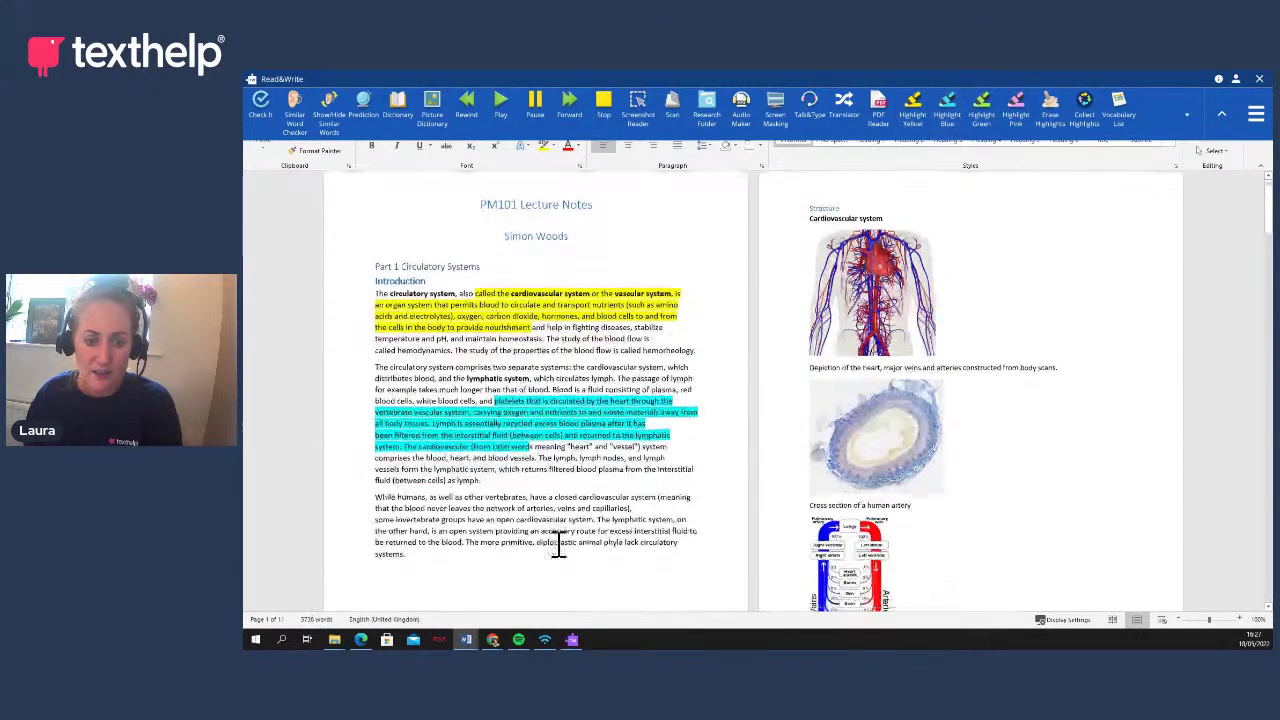
{"action": "left_click_drag", "start_coordinate": [557, 489], "coordinate": [571, 523]}
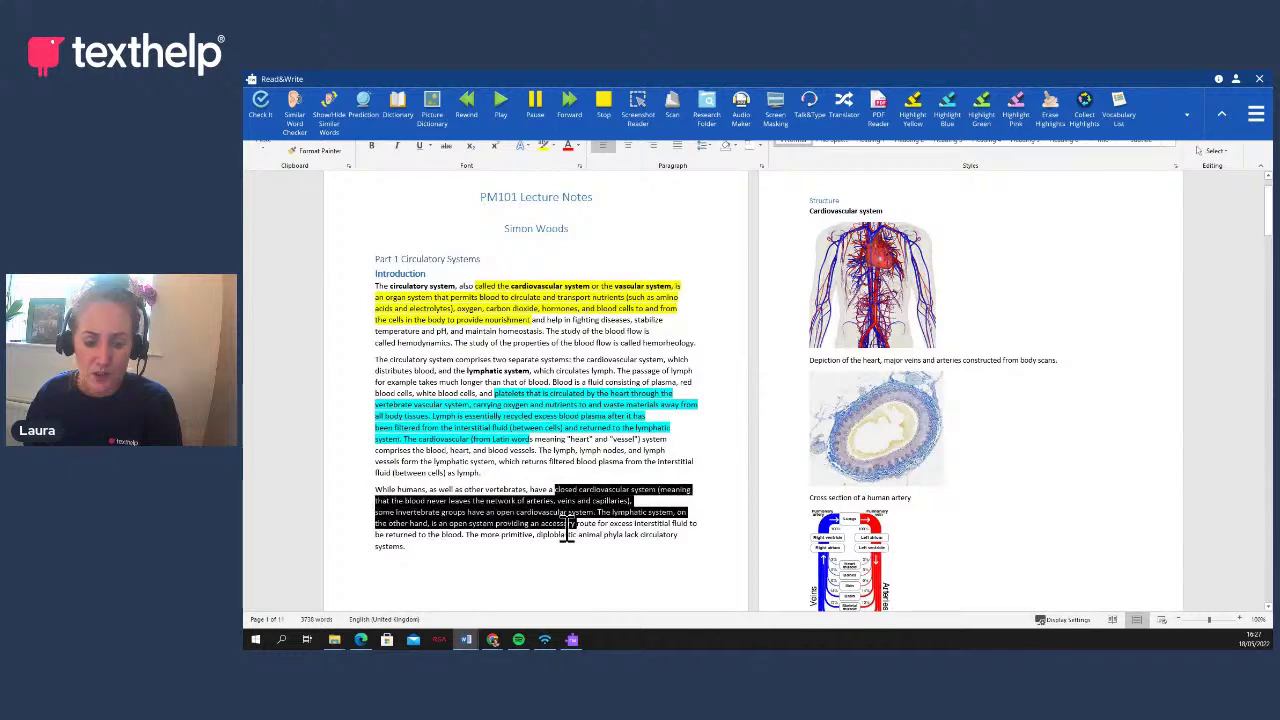
{"action": "left_click", "coordinate": [988, 133]}
Highlight the page 3 passage from "cardiovascular system are the heart" to "In addition, the" in yellow
{"action": "scroll", "coordinate": [548, 600], "scroll_direction": "down", "scroll_amount": 8}
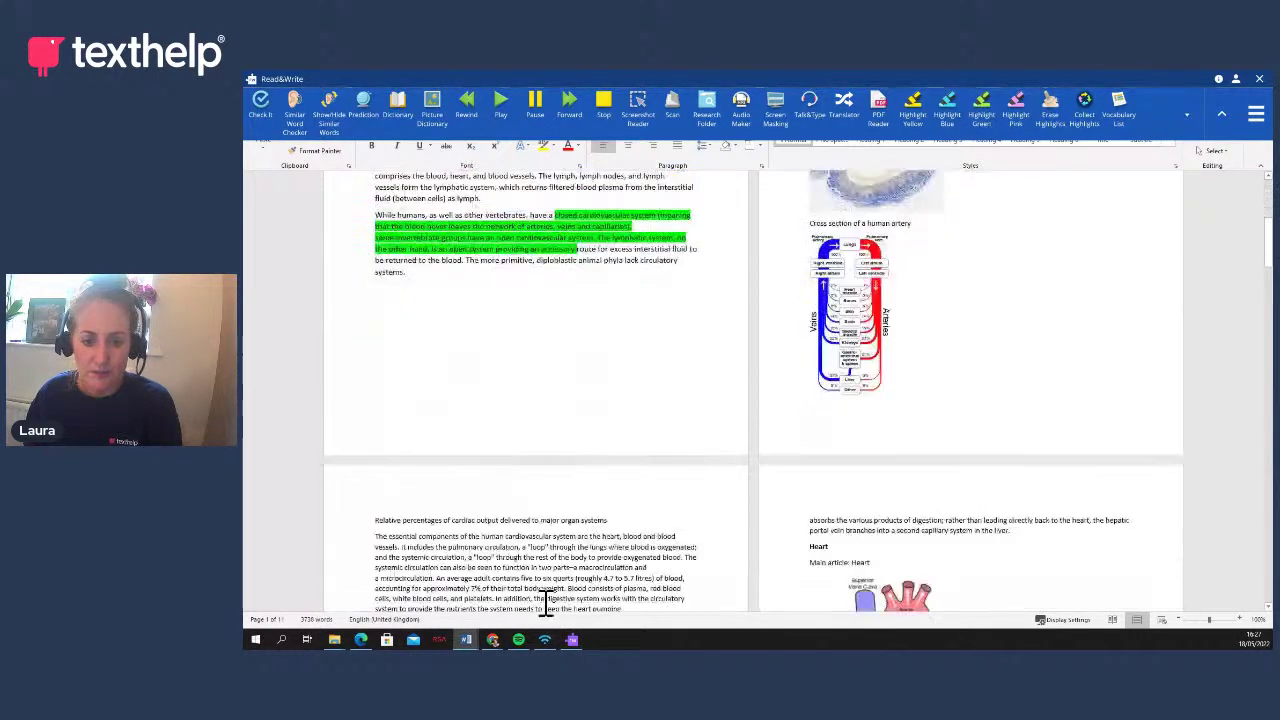
{"action": "left_click_drag", "start_coordinate": [546, 426], "coordinate": [543, 487]}
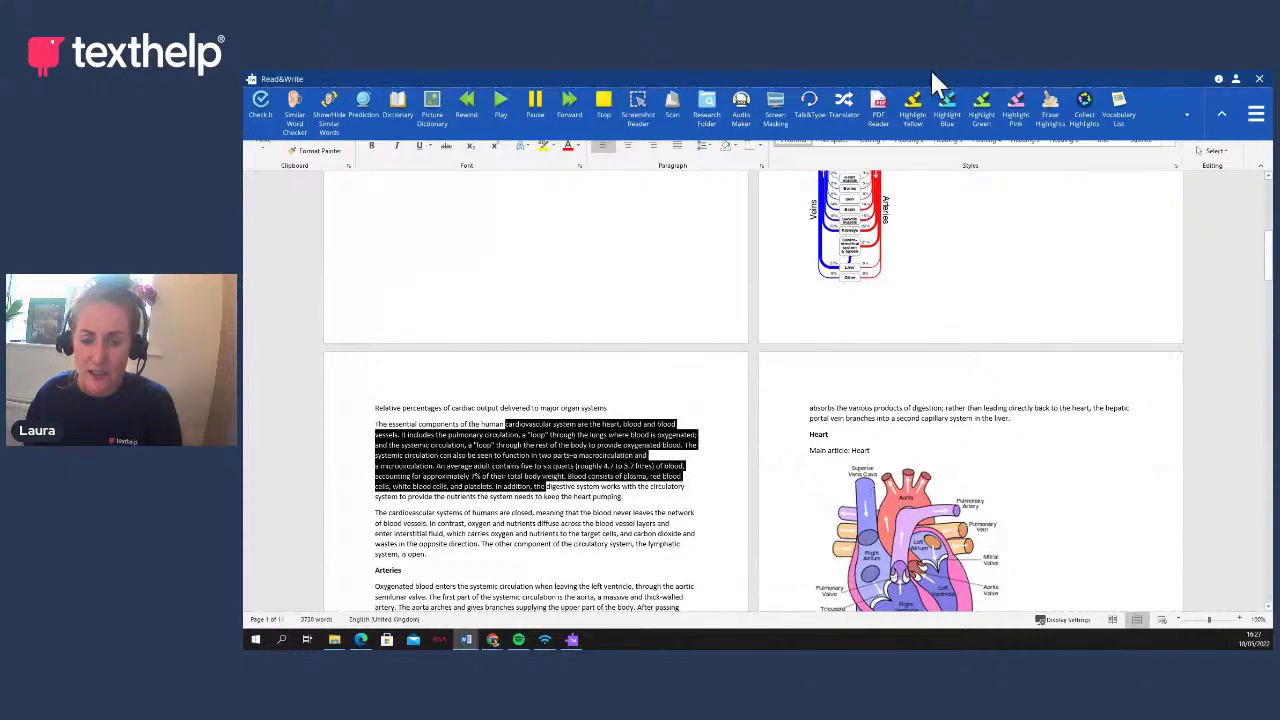
{"action": "left_click", "coordinate": [920, 122]}
Collect the yellow, blue and green highlights from the lecture notes into a new Word document
{"action": "scroll", "coordinate": [594, 386], "scroll_direction": "up", "scroll_amount": 10}
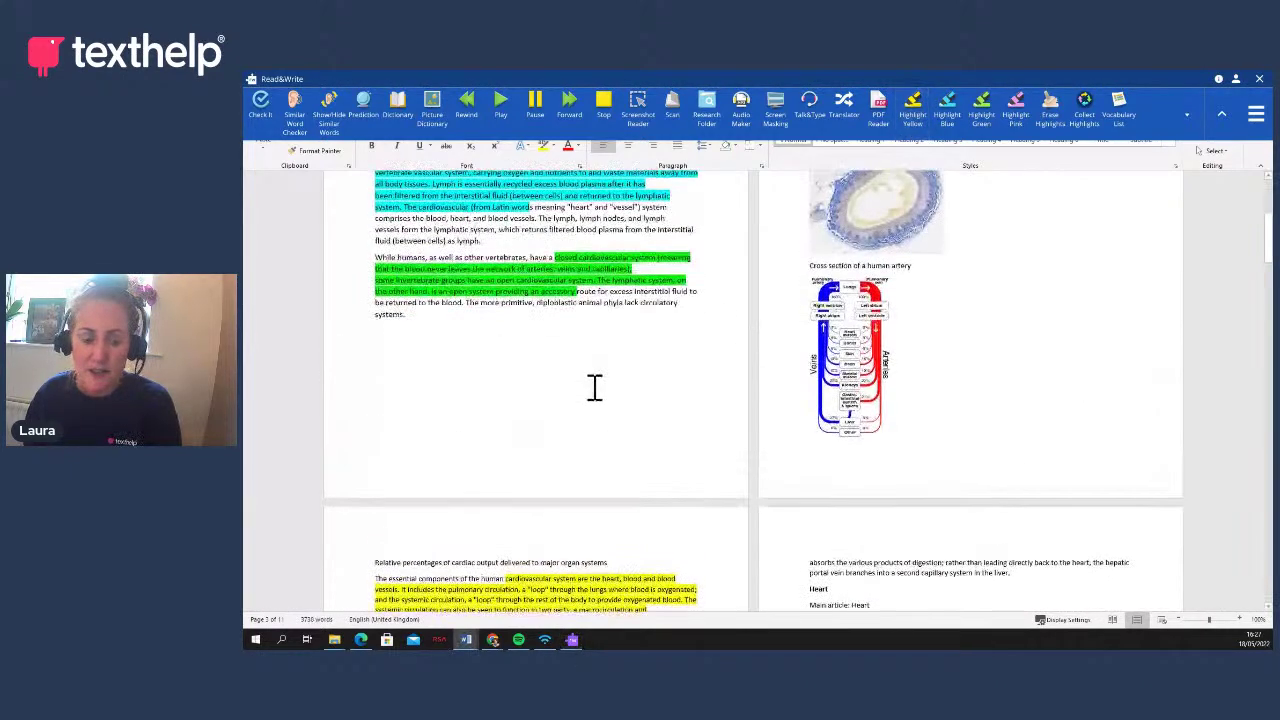
{"action": "scroll", "coordinate": [594, 390], "scroll_direction": "up", "scroll_amount": 1}
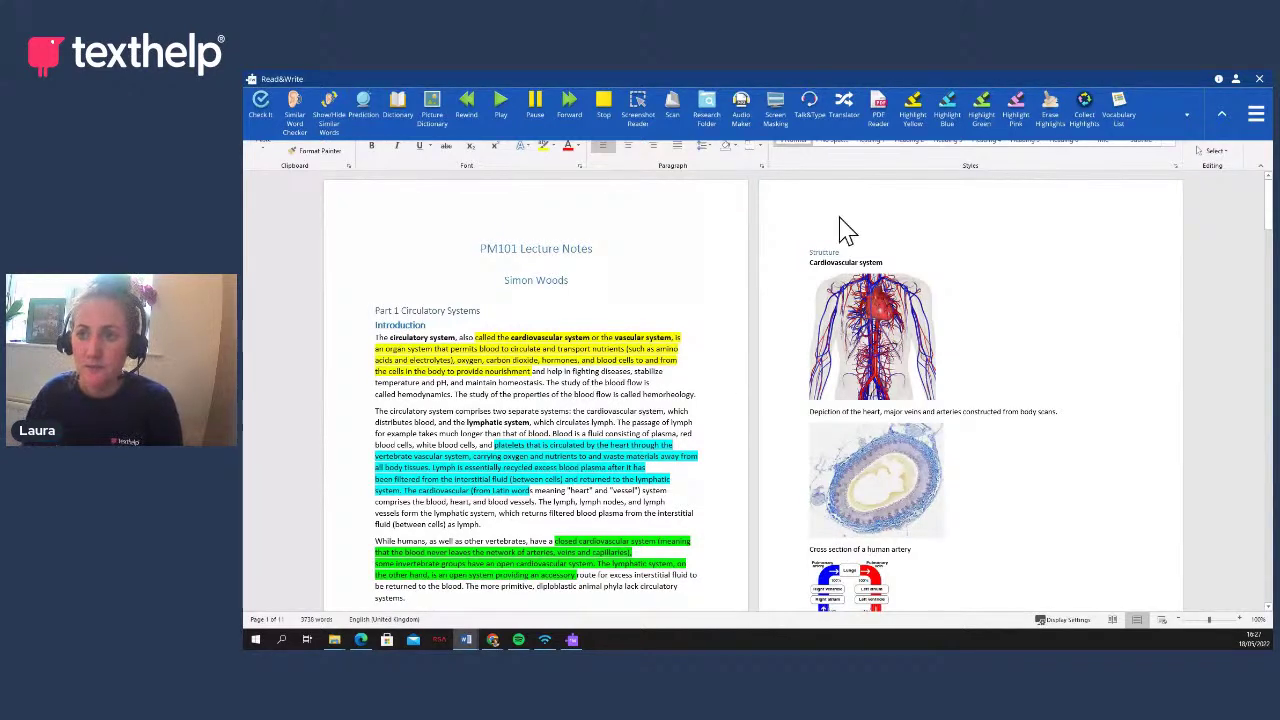
{"action": "left_click", "coordinate": [1086, 132]}
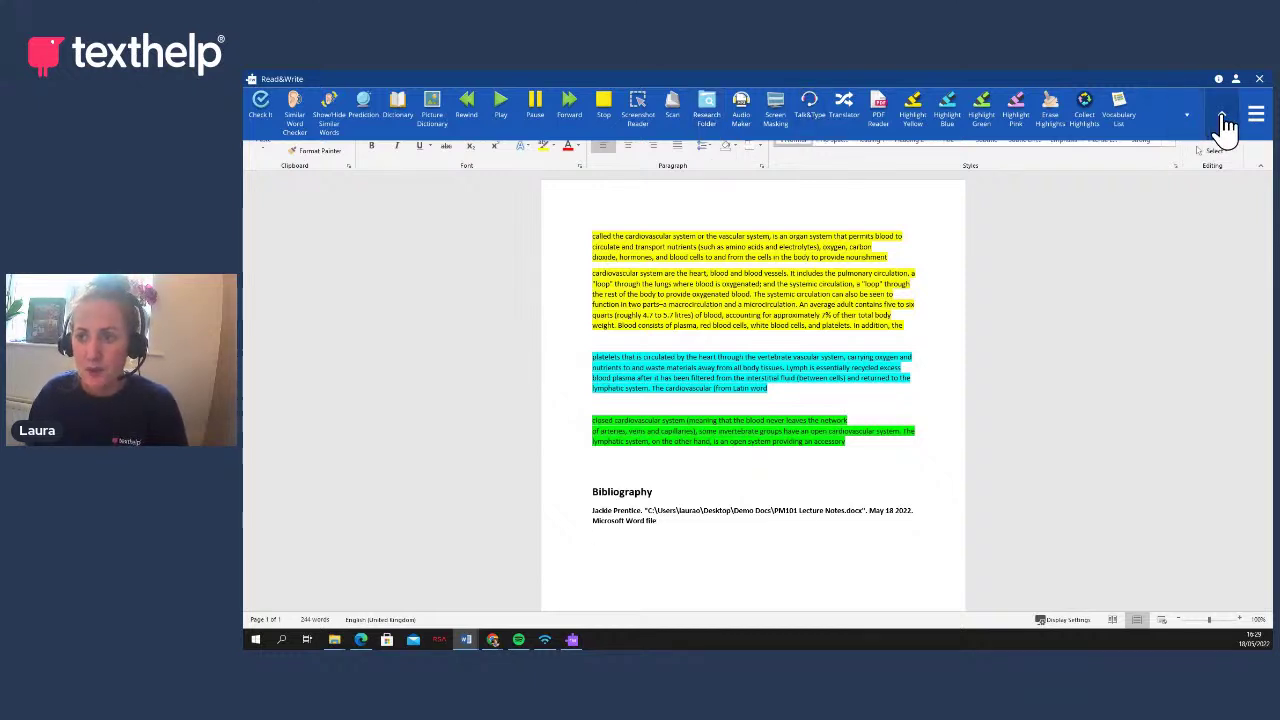
Collapse the Read&Write toolbar and close the collected highlights document without saving it
{"action": "left_click", "coordinate": [1221, 116]}
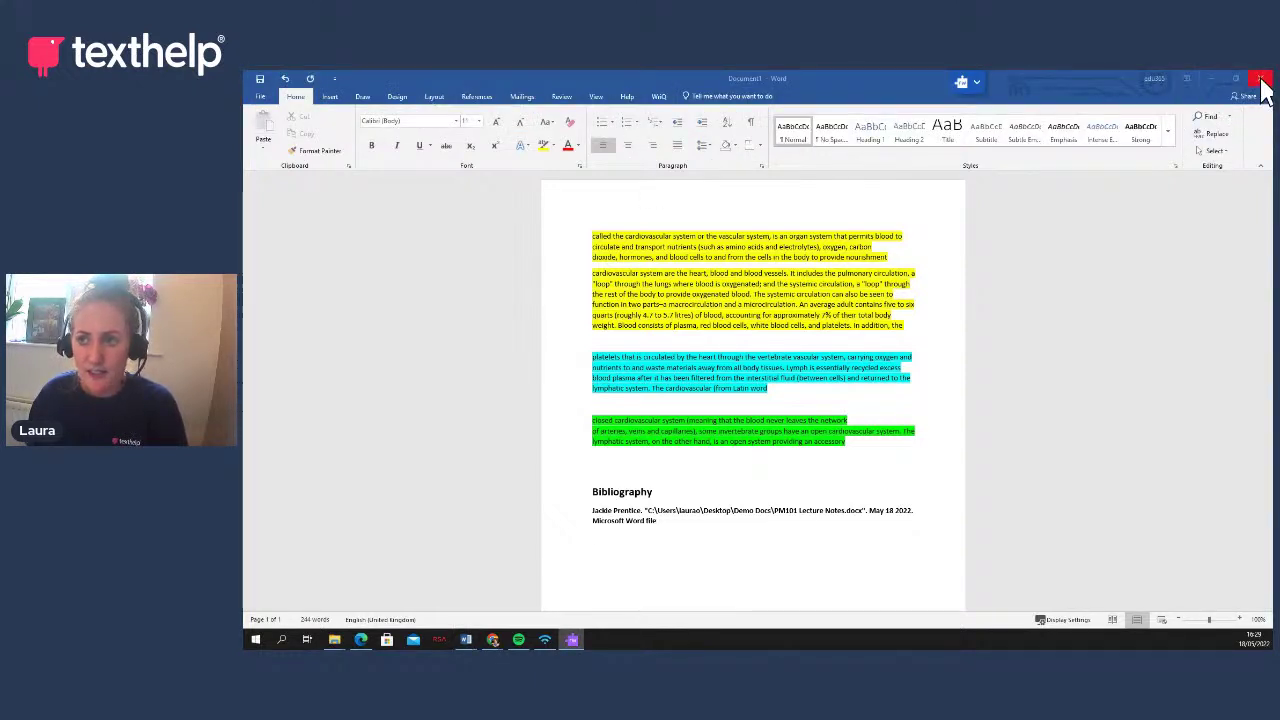
{"action": "left_click", "coordinate": [1262, 80]}
{"action": "left_click", "coordinate": [754, 378]}
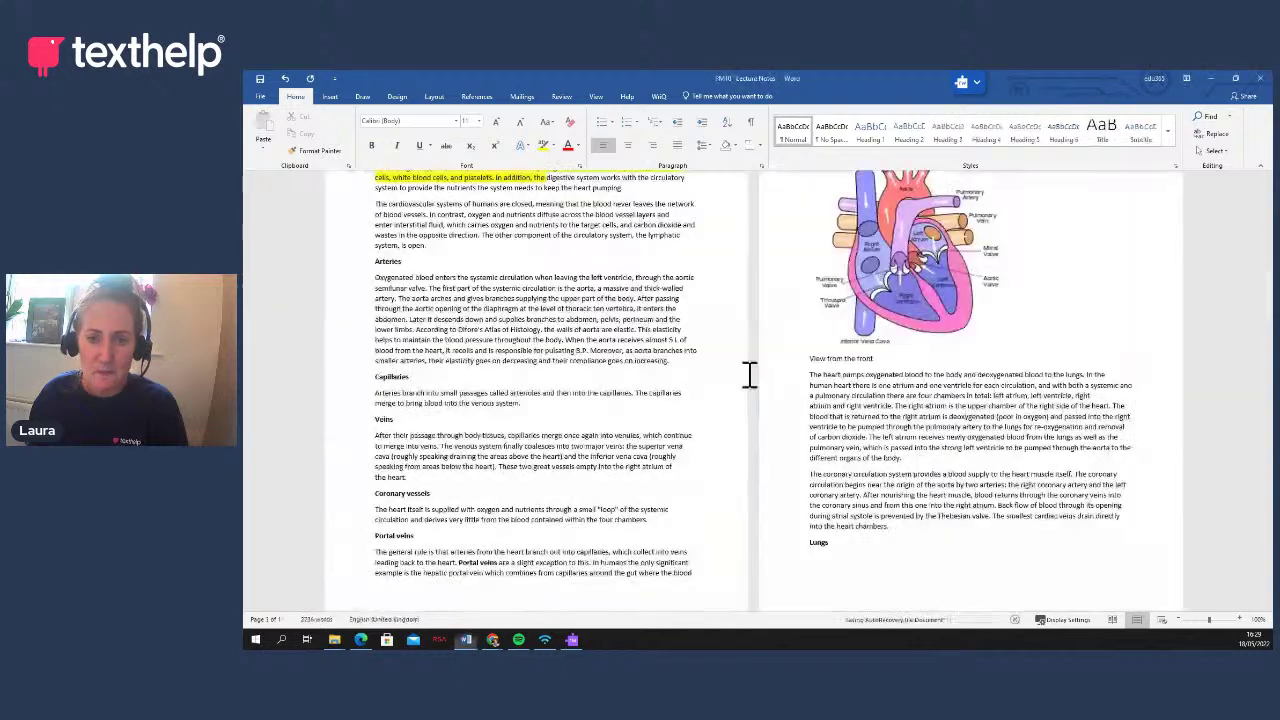
Switch to the StreamYard broadcast in Chrome and review the latest viewer comments
{"action": "mouse_move", "coordinate": [493, 640]}
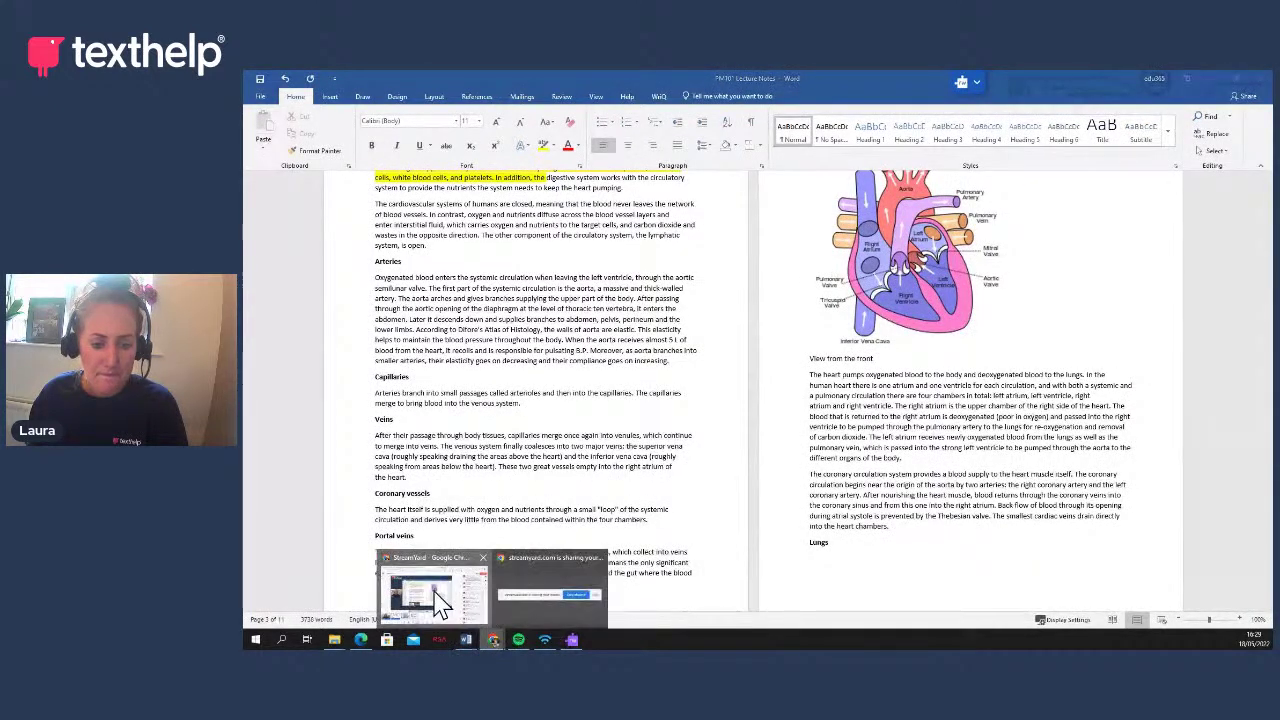
{"action": "left_click", "coordinate": [433, 594]}
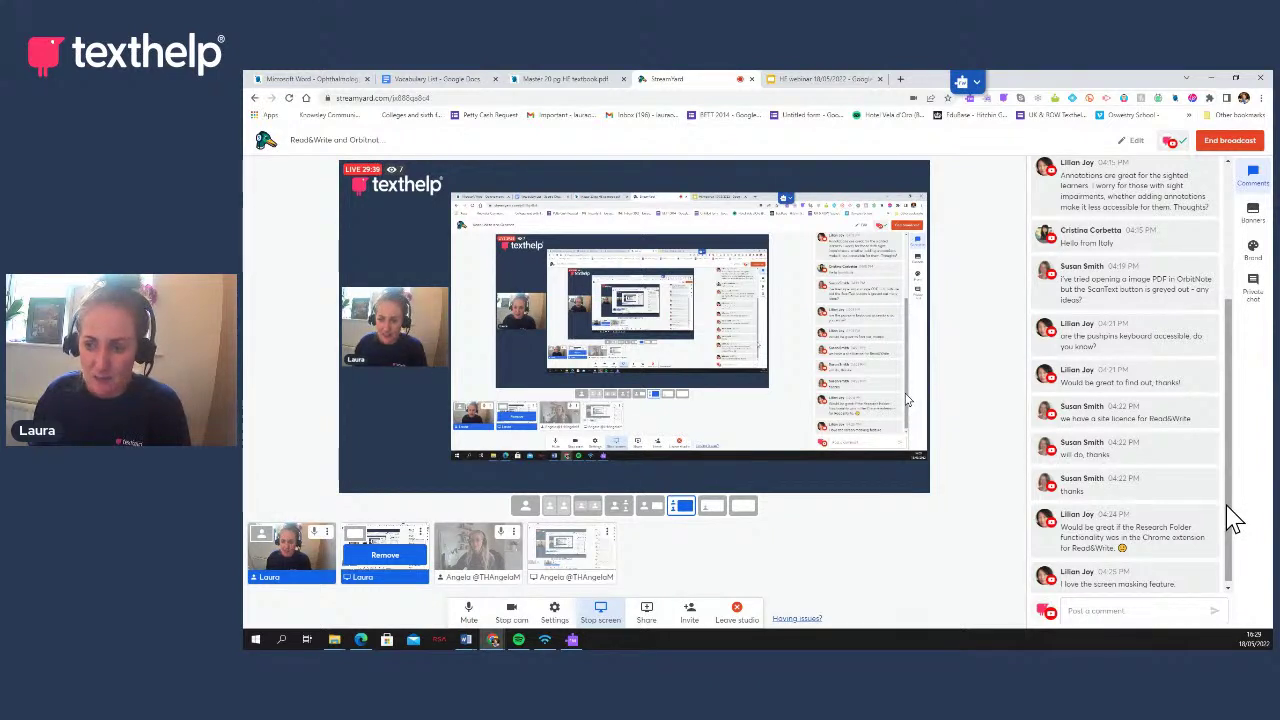
{"action": "scroll", "coordinate": [1232, 518], "scroll_direction": "down", "scroll_amount": 1}
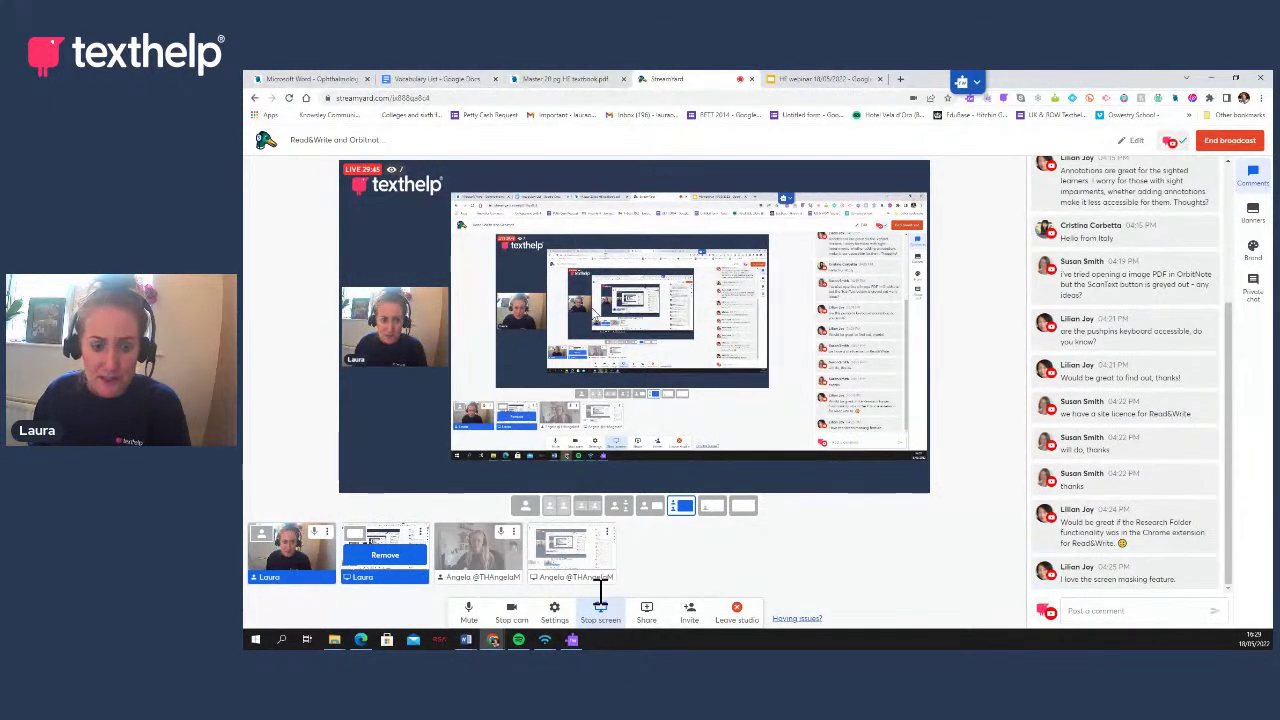
Show the Master 20 pg HE textbook PDF in OrbitNote and turn its screen mask on and off again
{"action": "left_click", "coordinate": [577, 82]}
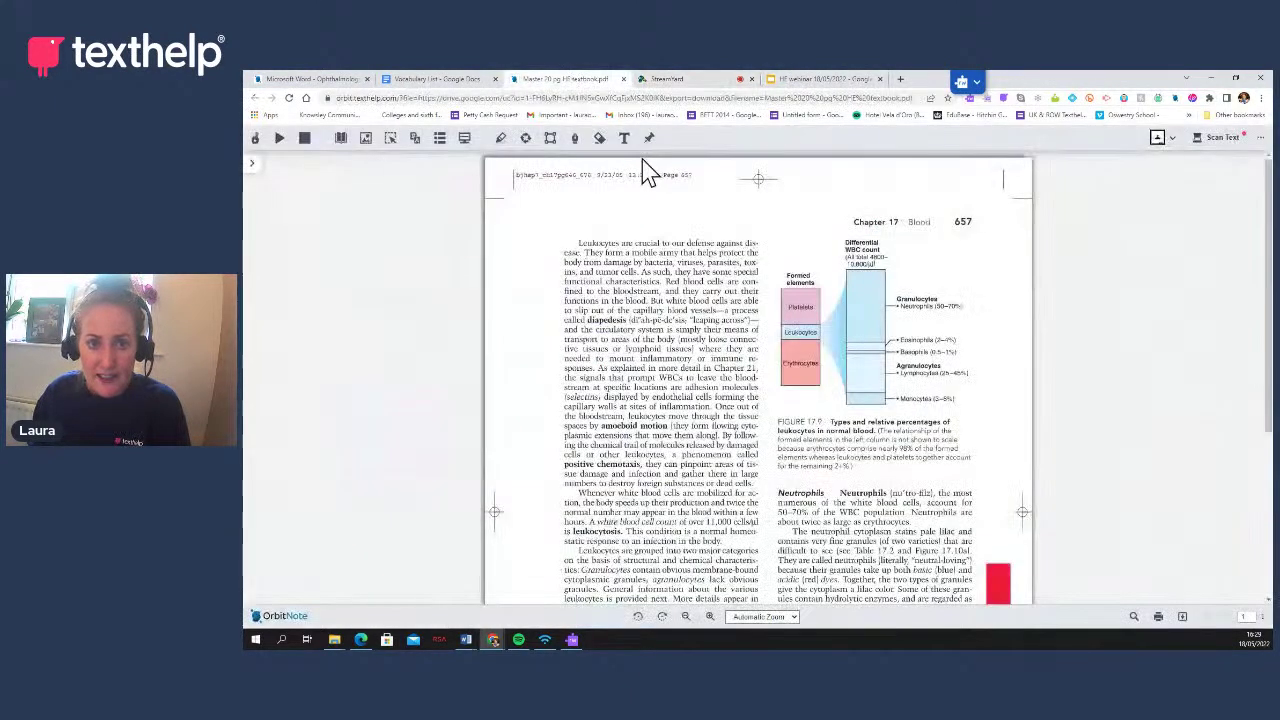
{"action": "left_click", "coordinate": [464, 137]}
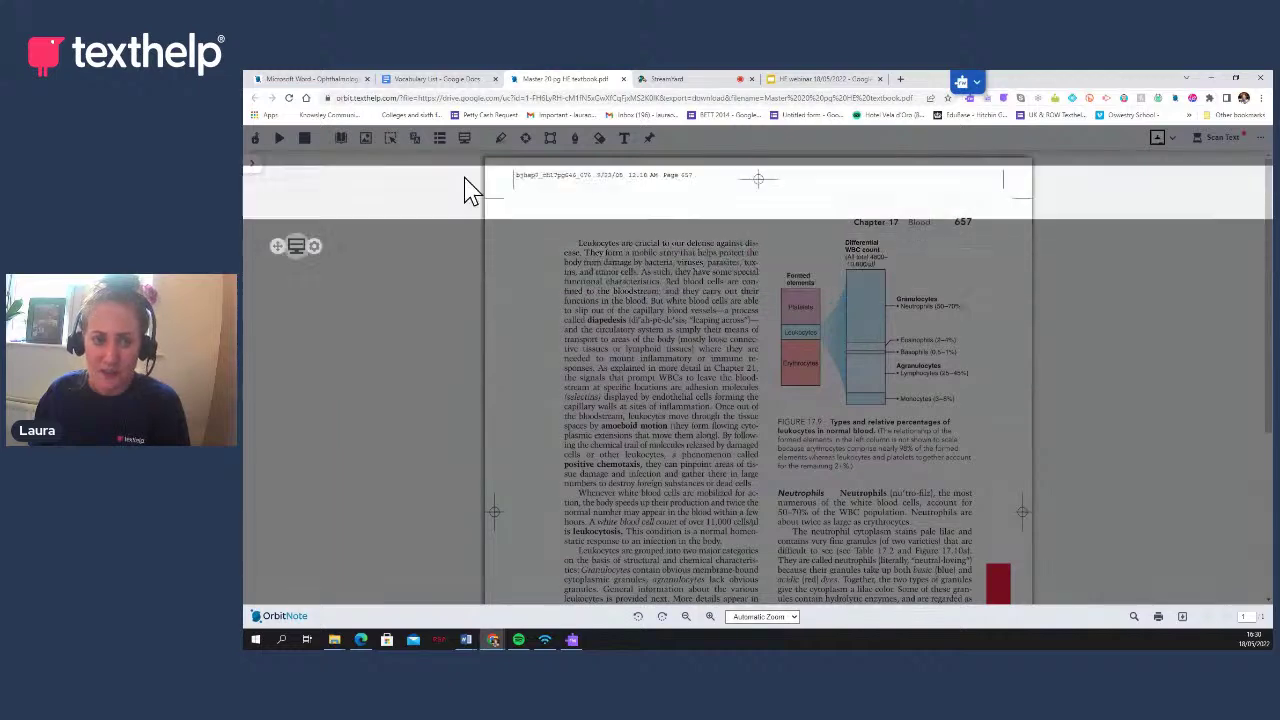
{"action": "left_click", "coordinate": [464, 137]}
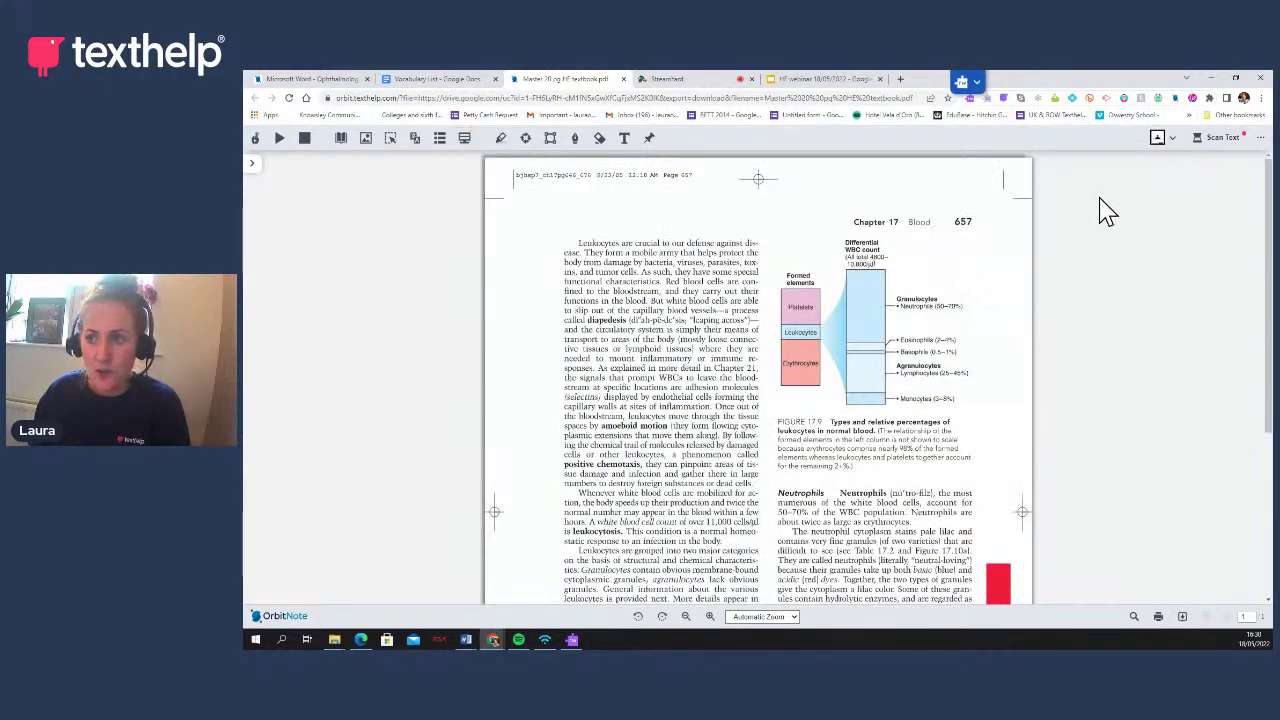
Examine Read&Write's Screen Masking settings, including the whole-screen tint's background colour choices and reading ruler options, and close the settings
{"action": "left_click", "coordinate": [975, 86]}
{"action": "left_click", "coordinate": [1256, 113]}
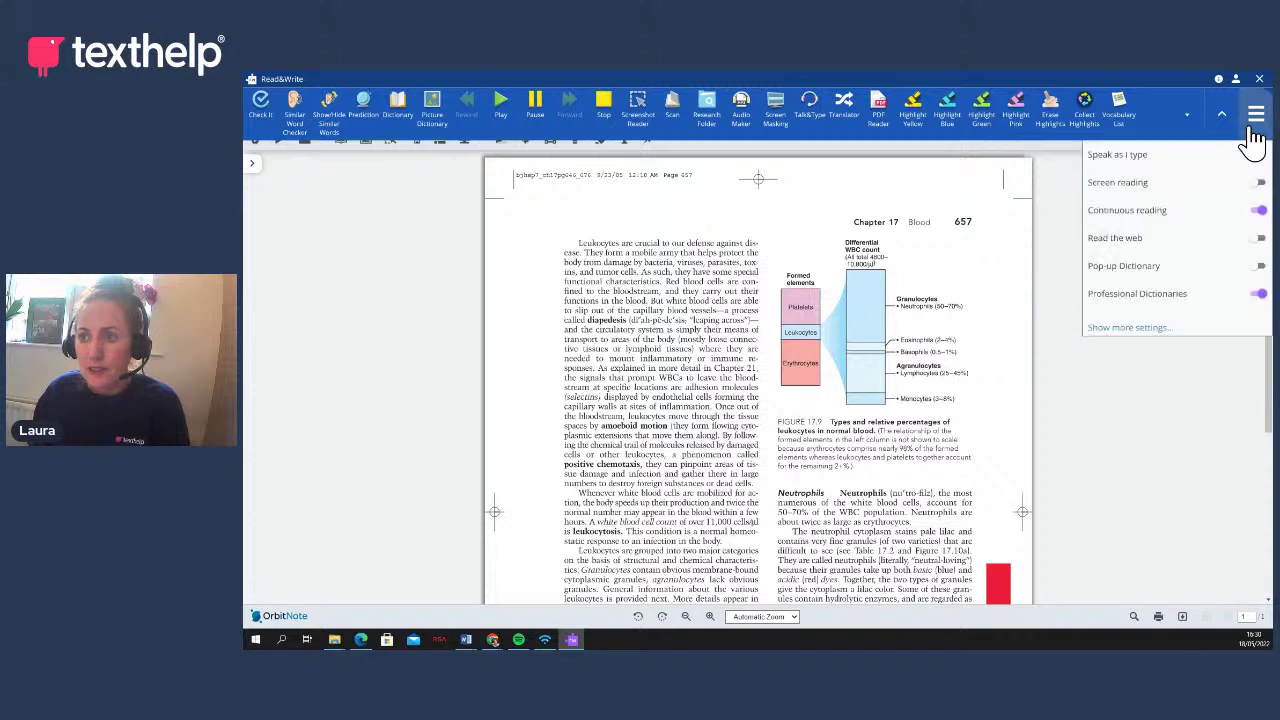
{"action": "left_click", "coordinate": [1130, 327]}
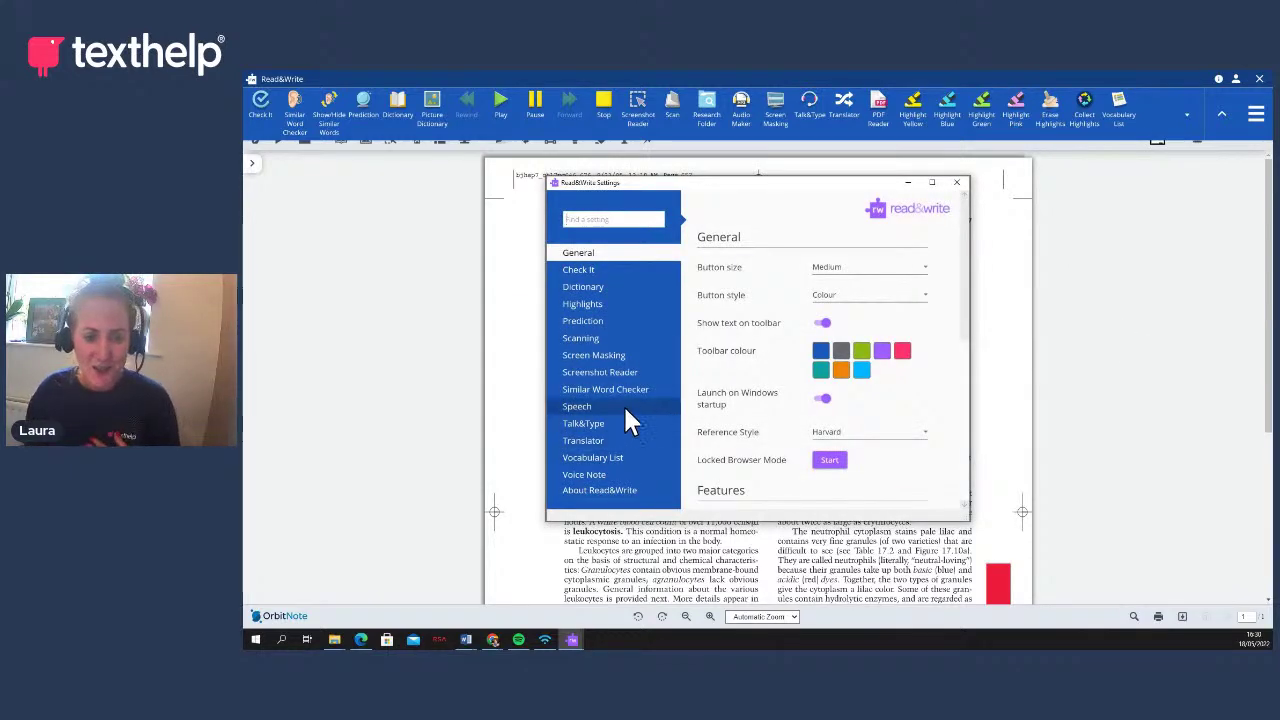
{"action": "left_click", "coordinate": [602, 357]}
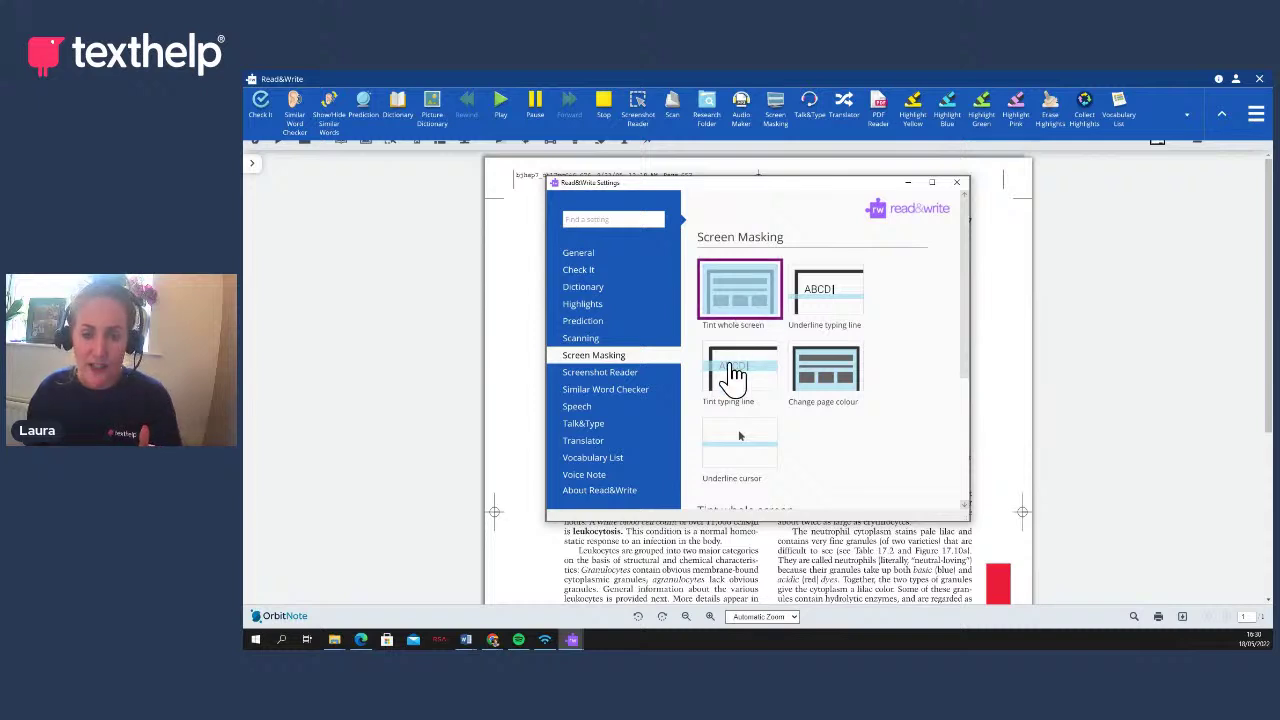
{"action": "scroll", "coordinate": [822, 420], "scroll_direction": "down", "scroll_amount": 3}
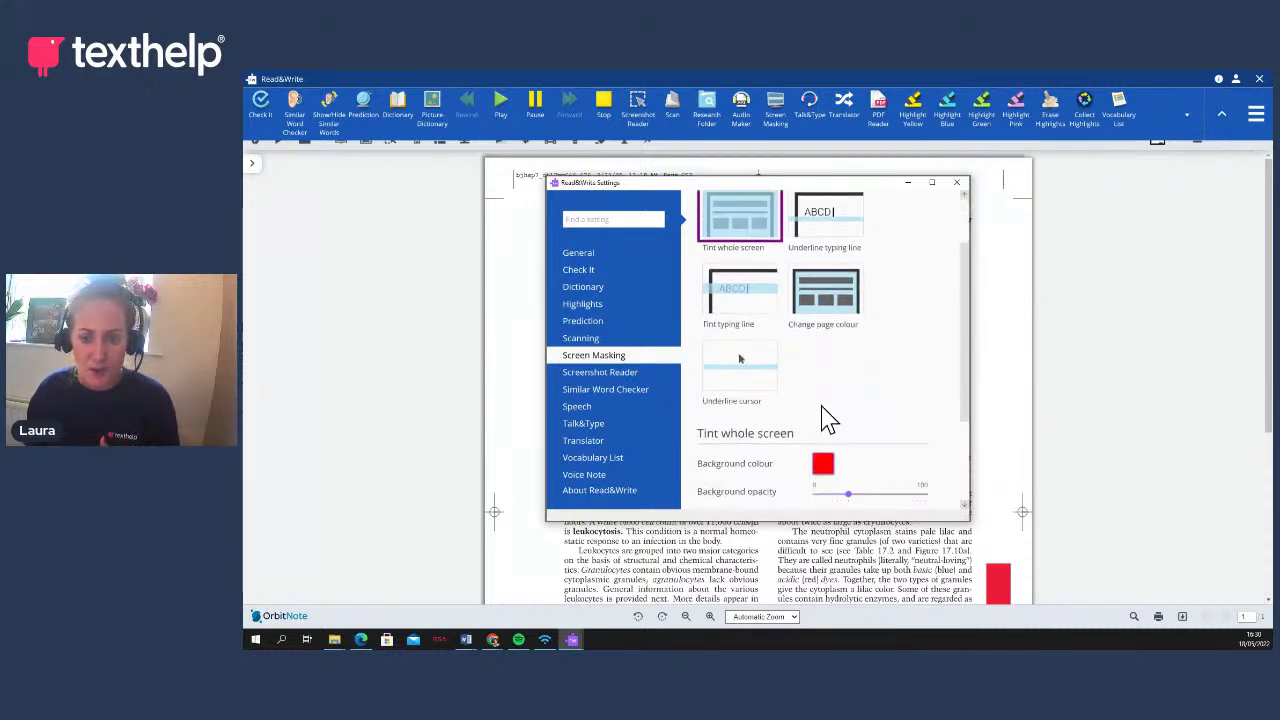
{"action": "left_click", "coordinate": [822, 388]}
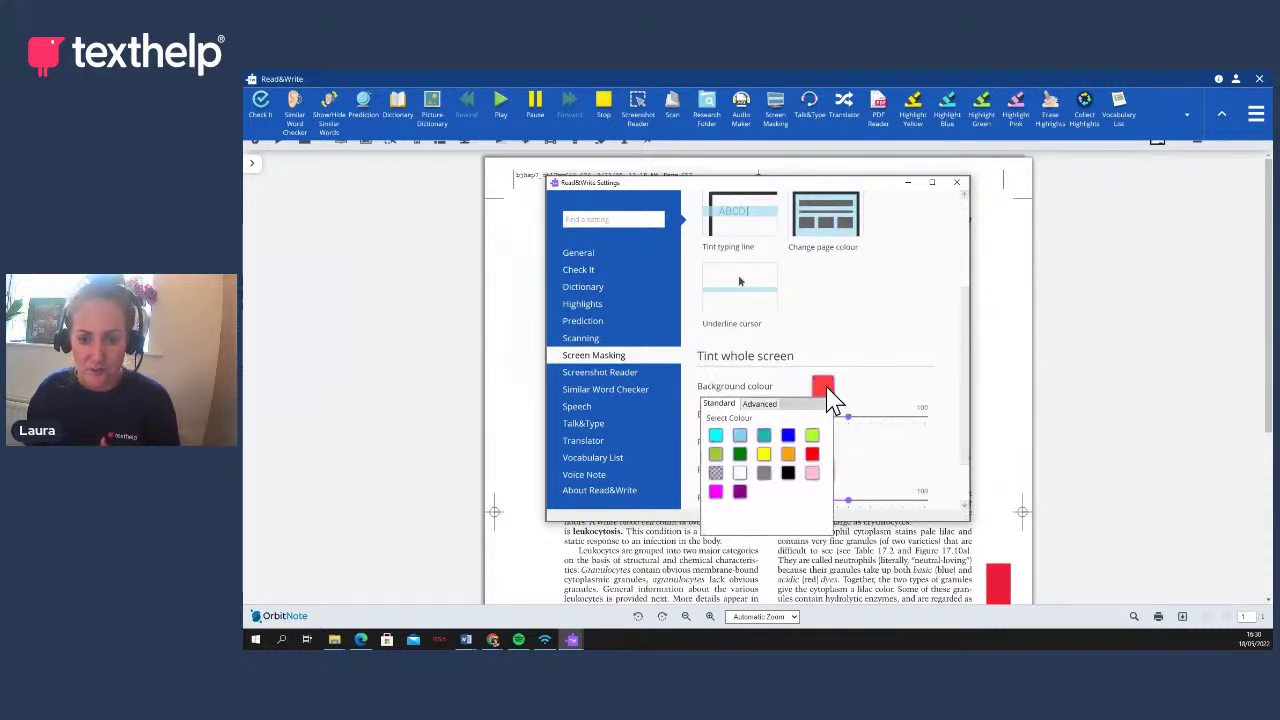
{"action": "scroll", "coordinate": [835, 490], "scroll_direction": "down", "scroll_amount": 1}
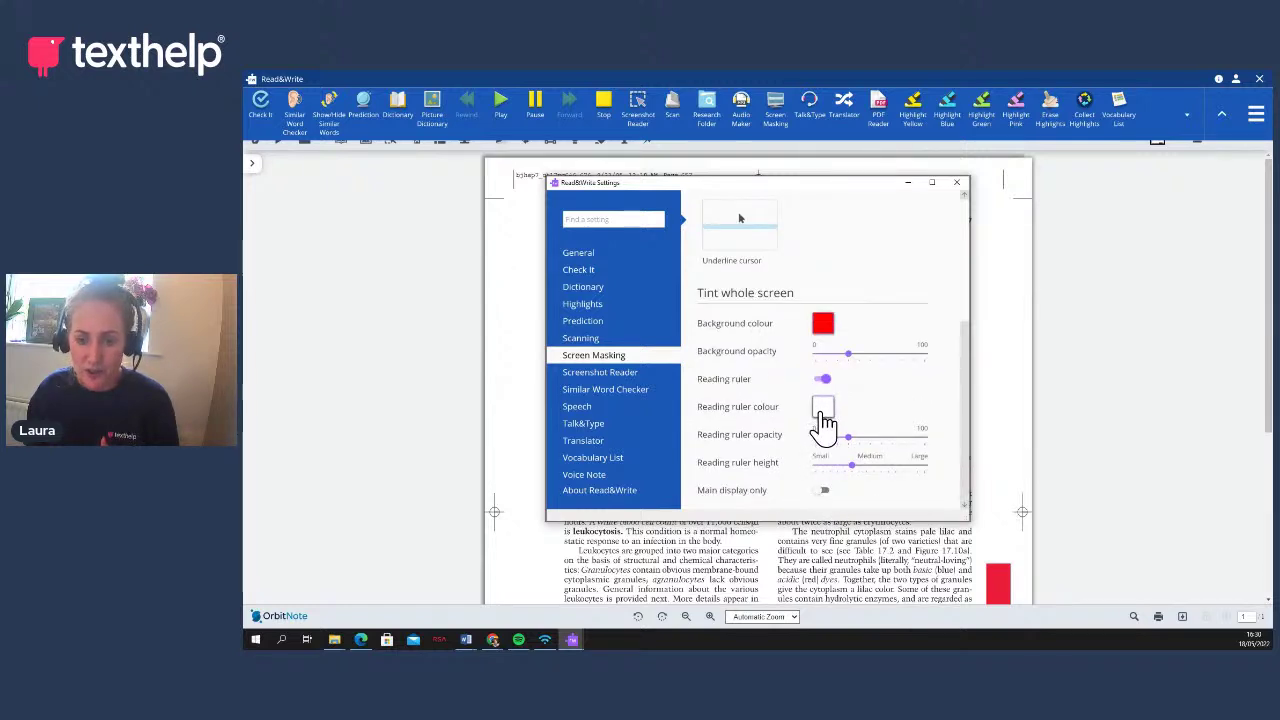
{"action": "left_click", "coordinate": [957, 183]}
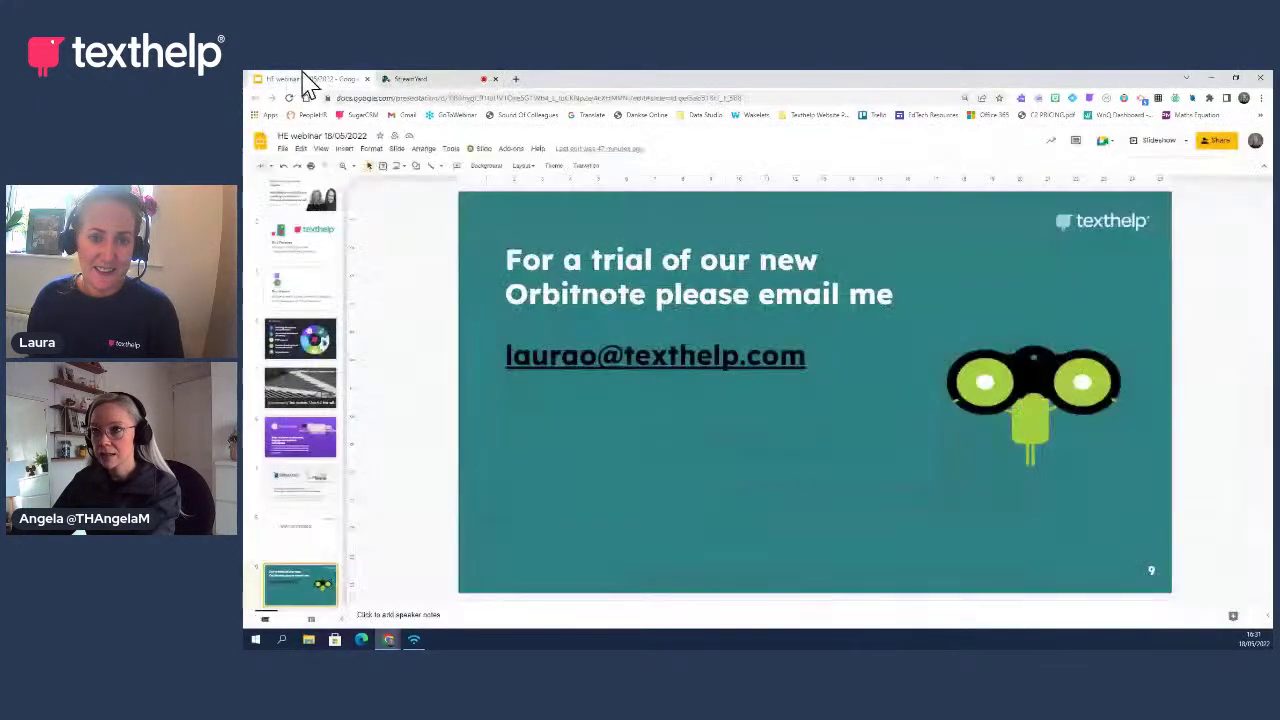
Check the viewer comments in StreamYard, return to the HE webinar 18/05/2022 presentation and present slide 9 full screen
{"action": "left_click", "coordinate": [1163, 150]}
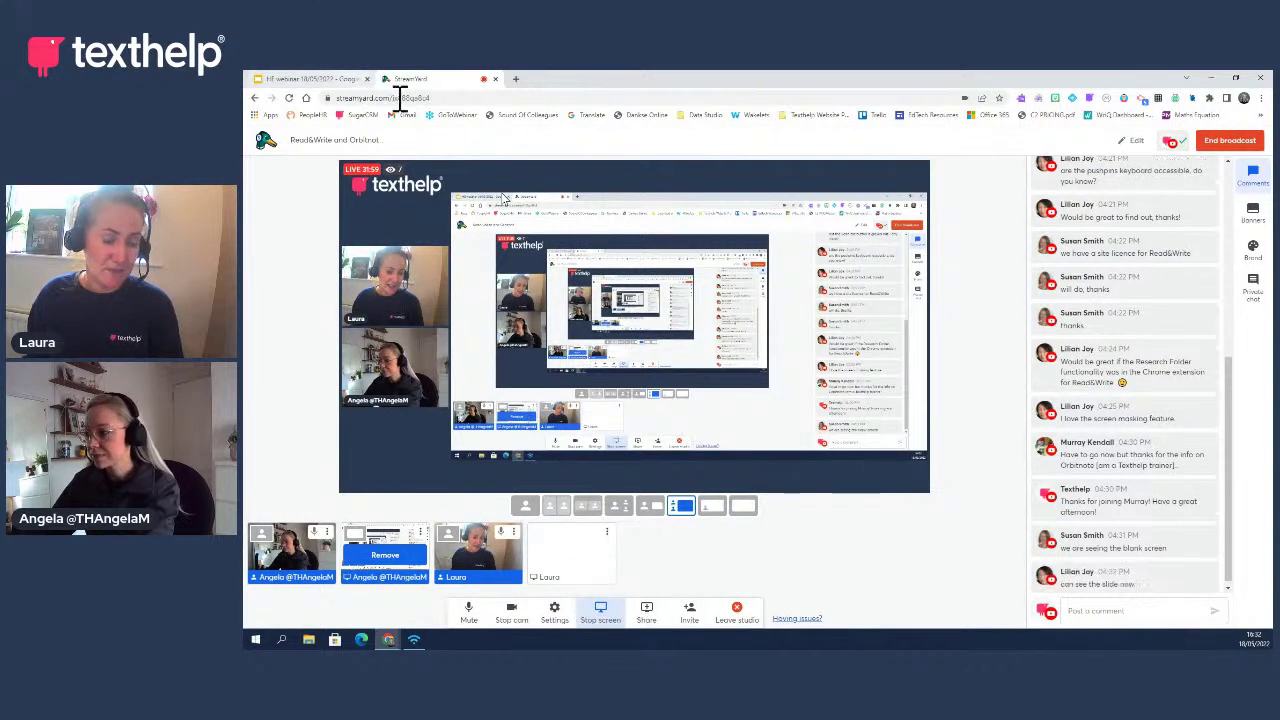
{"action": "mouse_move", "coordinate": [1170, 425]}
{"action": "left_click", "coordinate": [314, 78]}
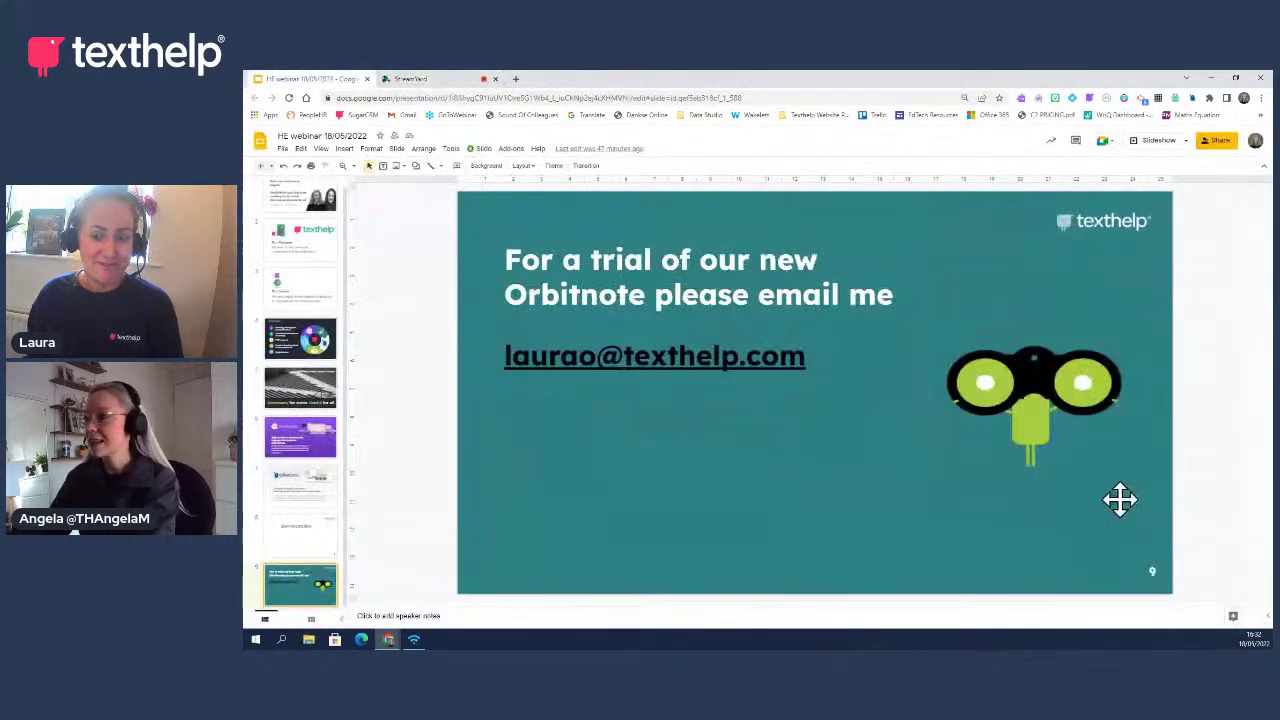
{"action": "left_click", "coordinate": [1155, 141]}
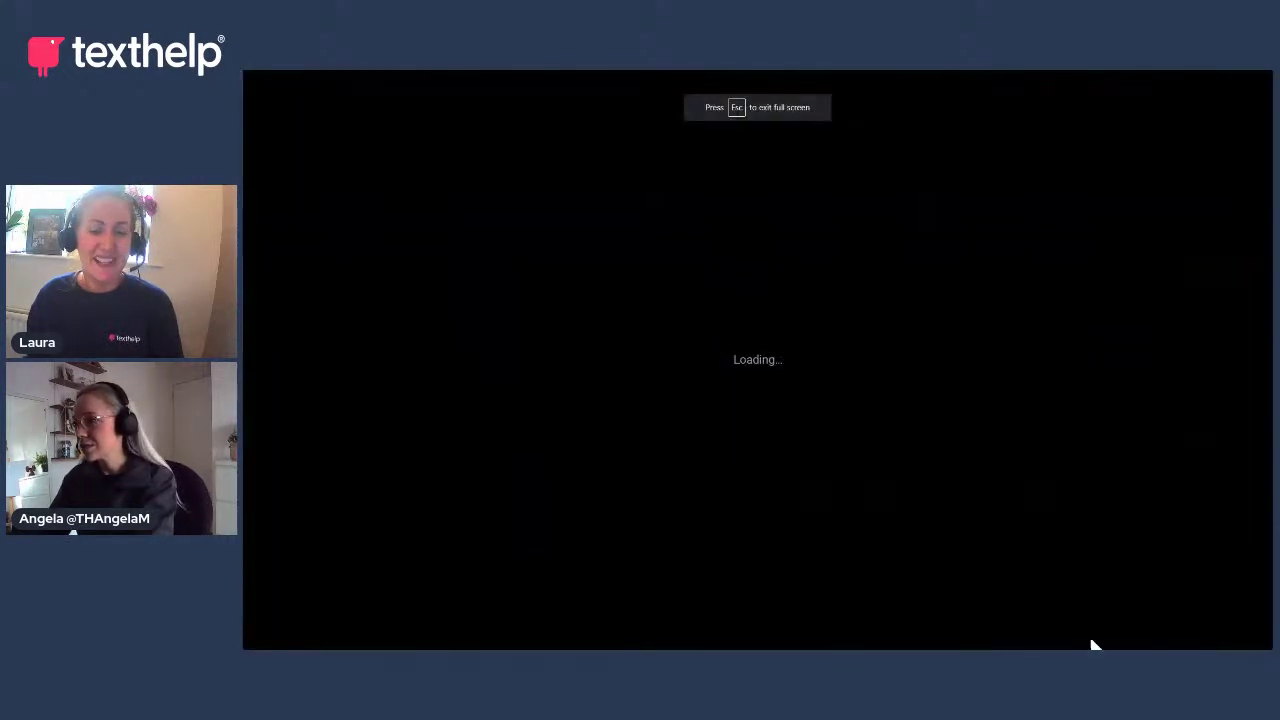